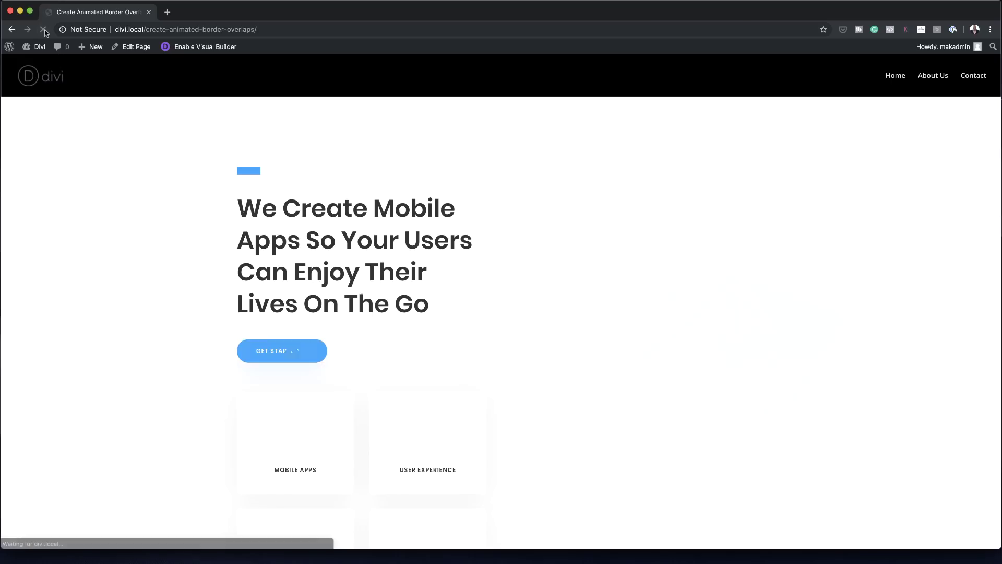
- Scroll through the finished demo page to preview the animated cyan double-border overlaps
scroll(78, 272, down, 4)
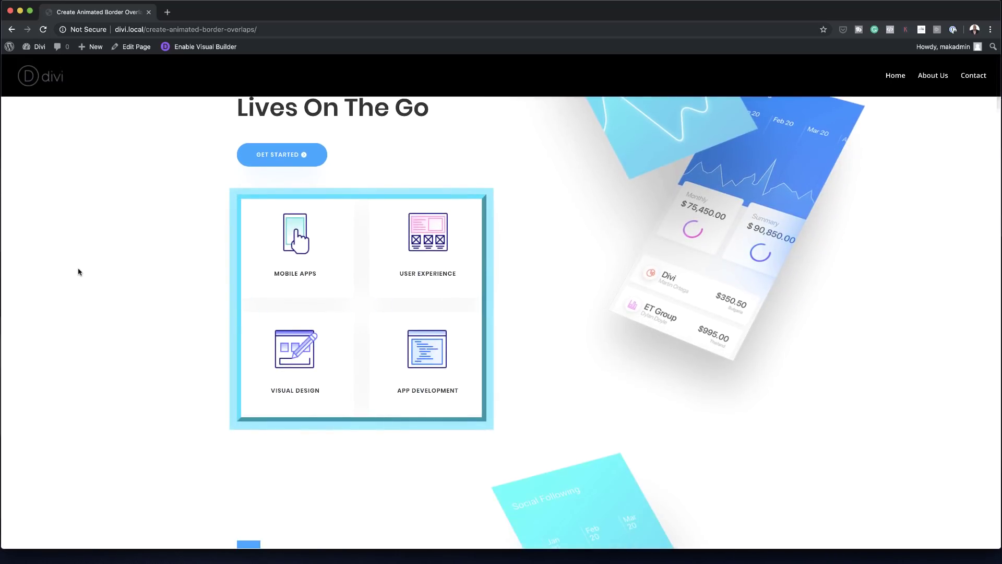
scroll(78, 272, down, 1)
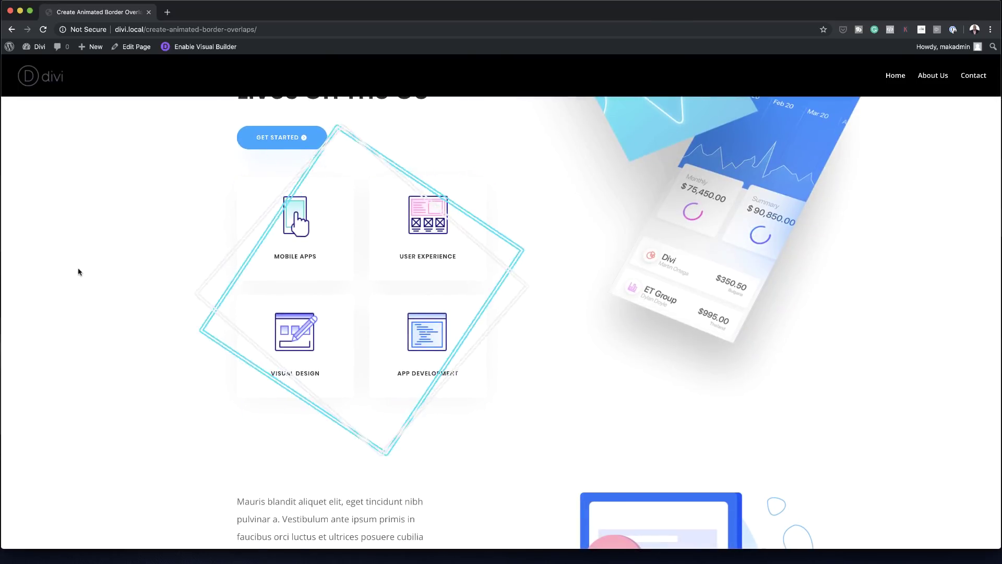
scroll(78, 272, down, 10)
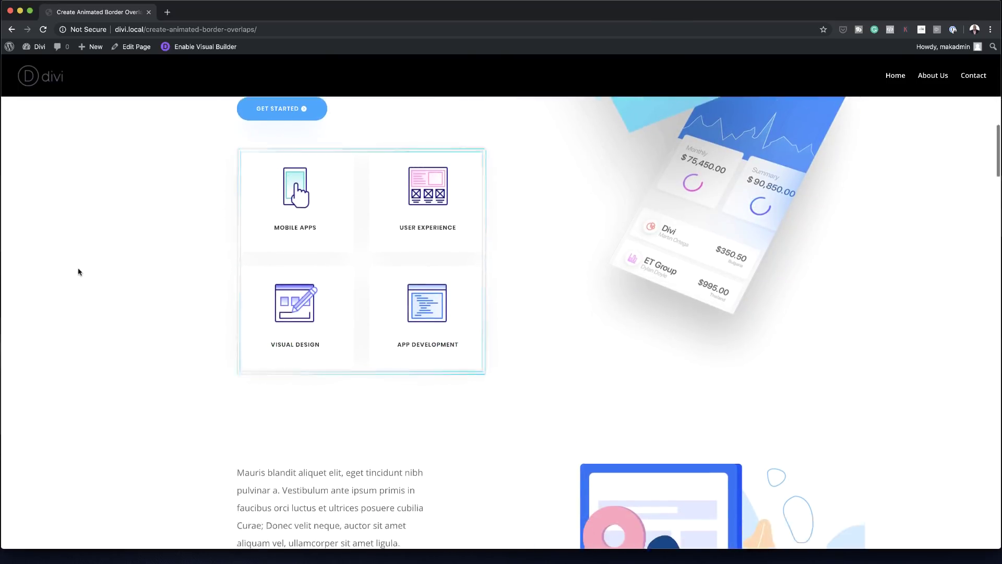
scroll(78, 272, down, 6)
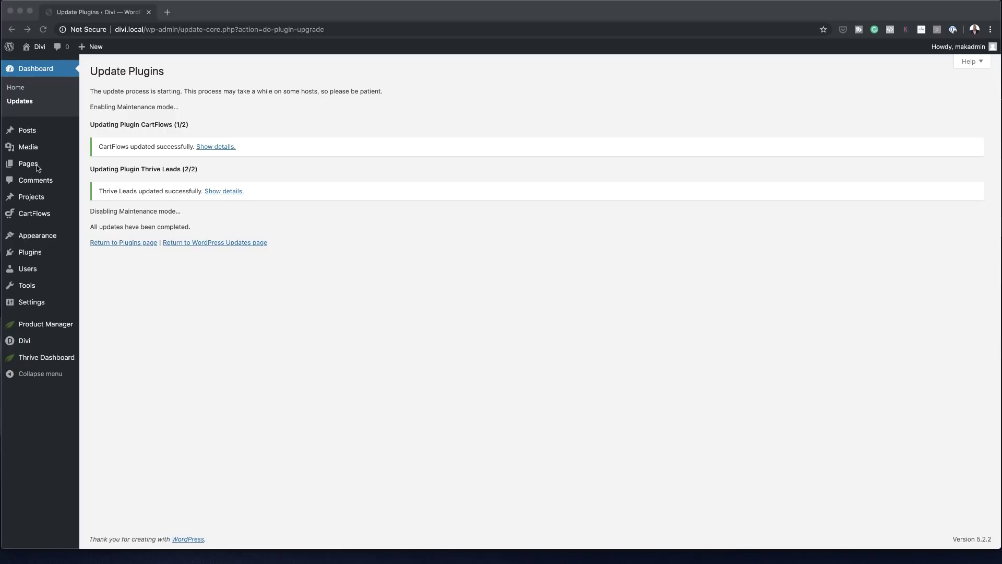
- Add a new page titled 'Create Animated Border Overlaps' and launch the Divi Builder on it
mouse_move(32, 164)
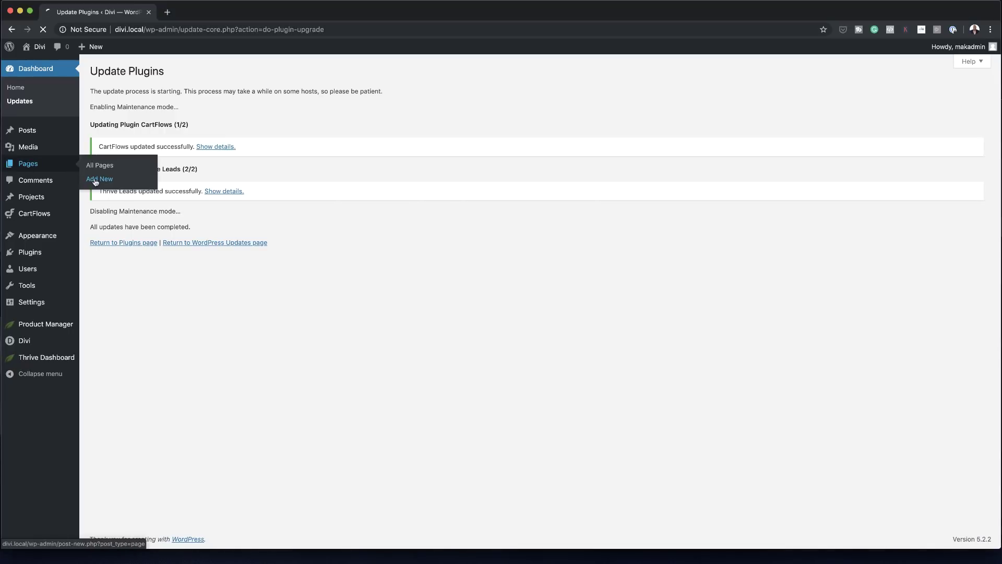
click(96, 180)
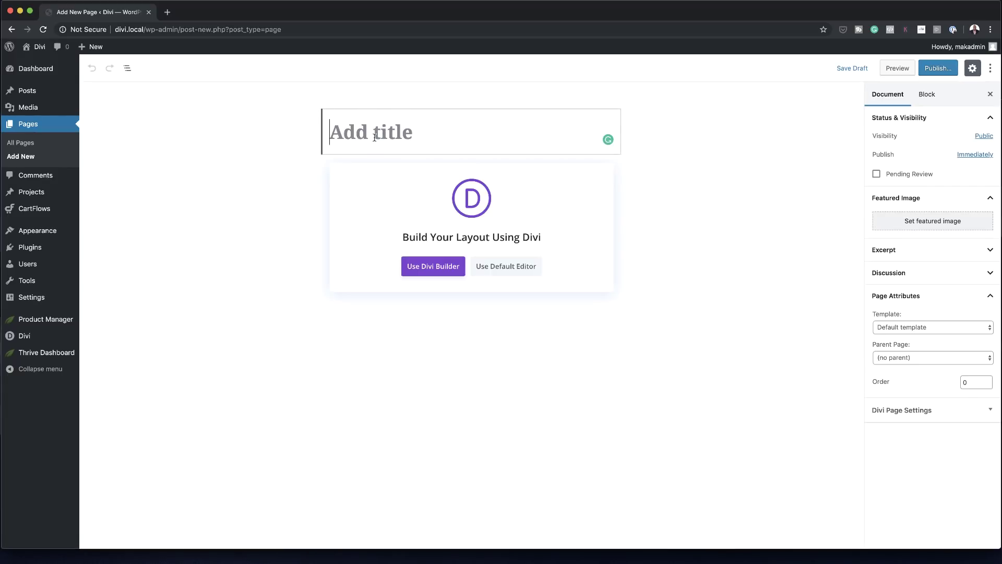
text(Create Animated Border Overlaps)
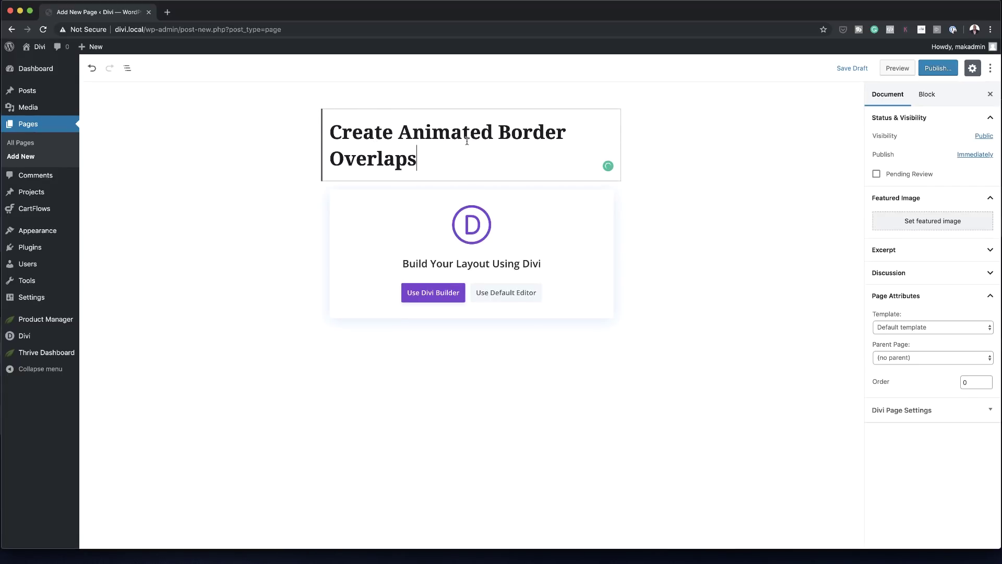
click(448, 296)
click(447, 296)
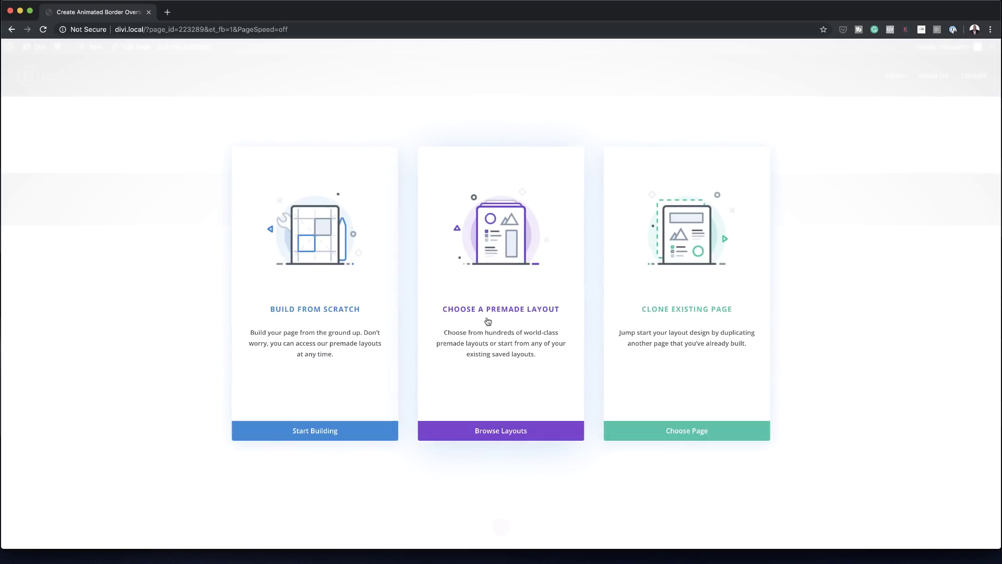
- Search the layout library for 'app deve' and load the App Developer Landing Page layout
click(515, 315)
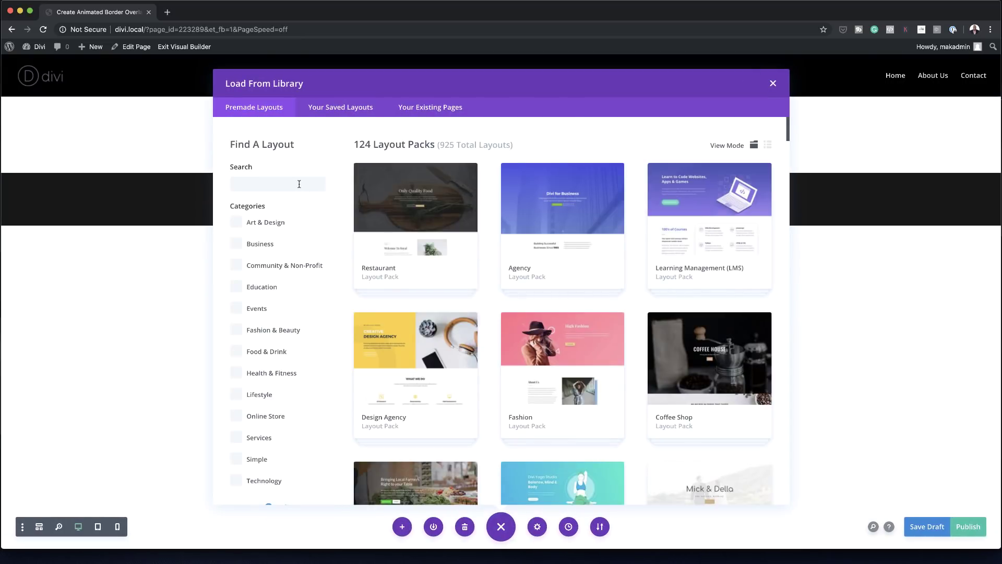
click(299, 184)
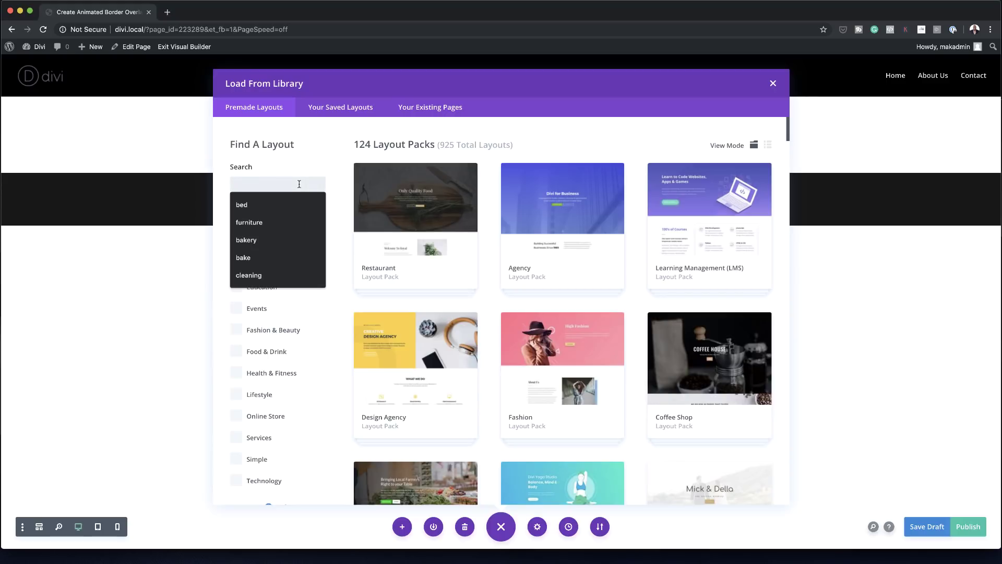
text(app deve)
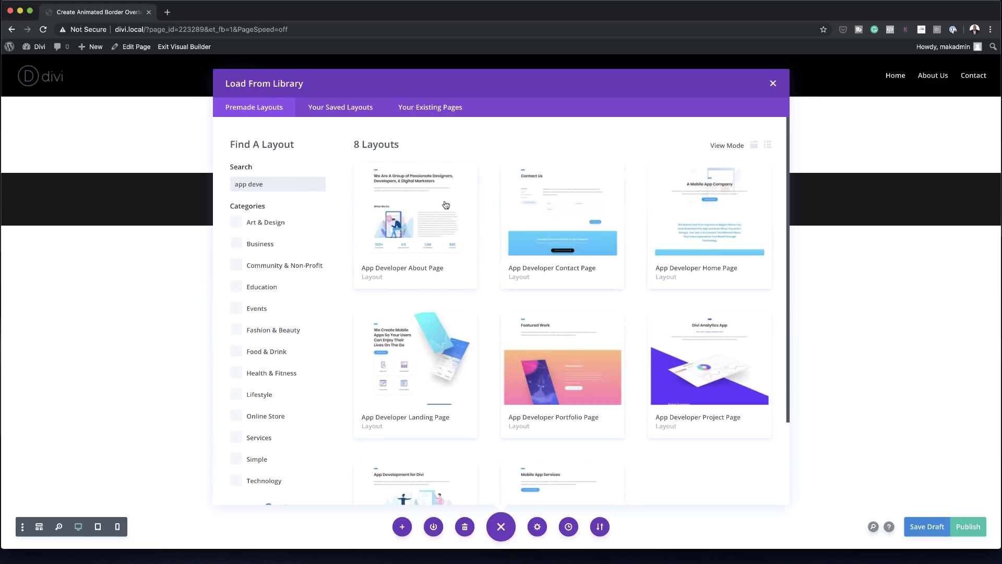
click(434, 371)
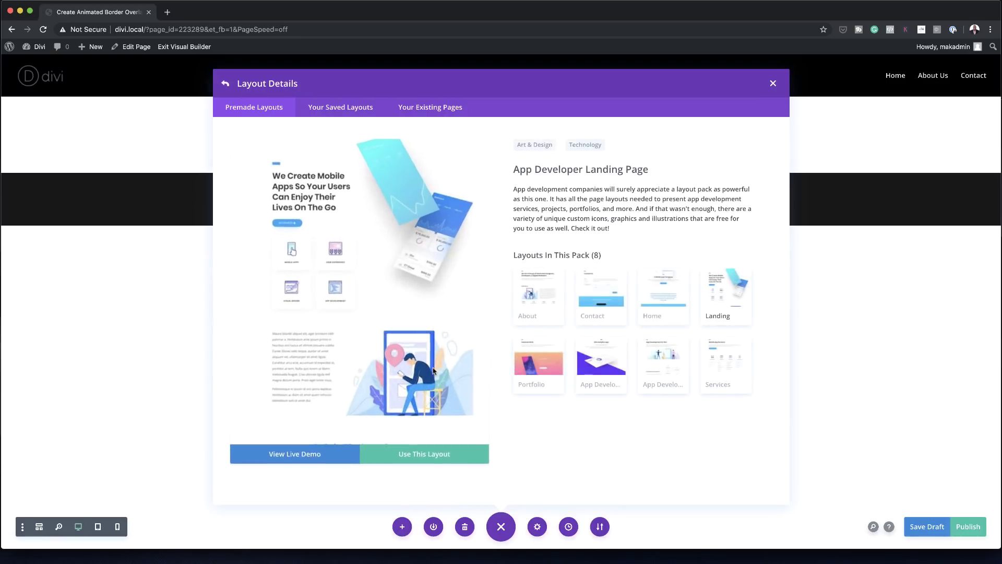
click(452, 459)
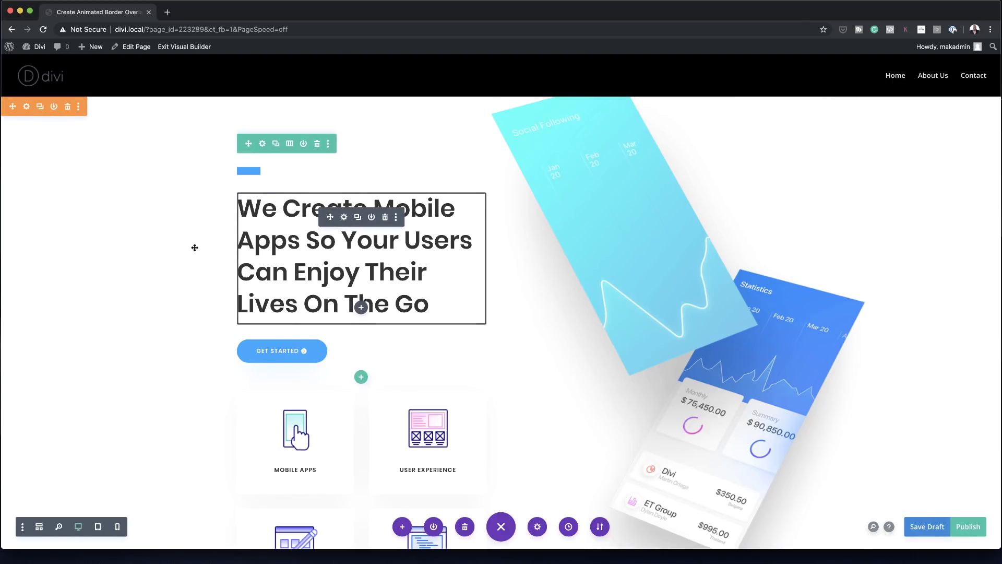
- Duplicate the mobile-app hero section
click(41, 108)
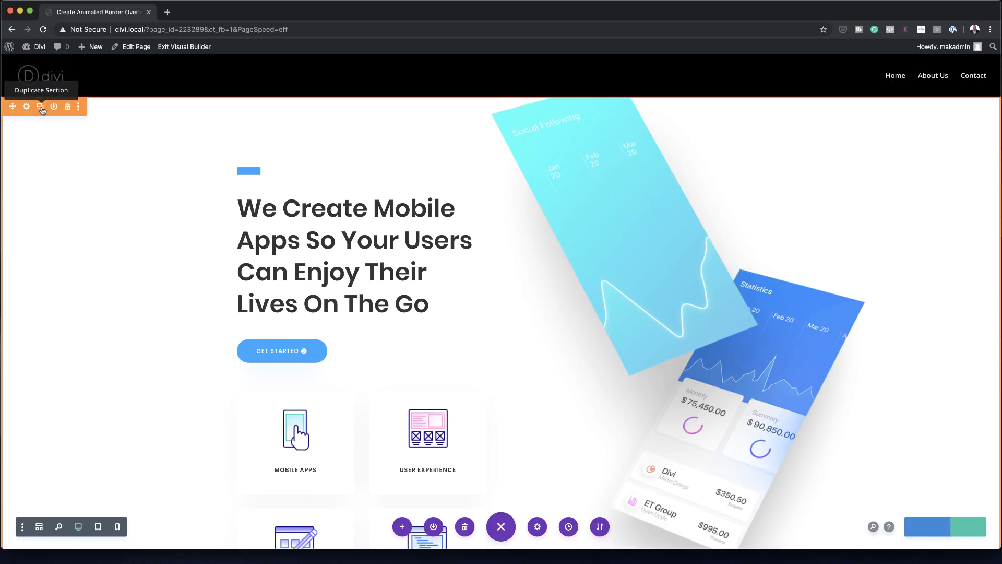
scroll(245, 283, down, 5)
scroll(246, 284, up, 3)
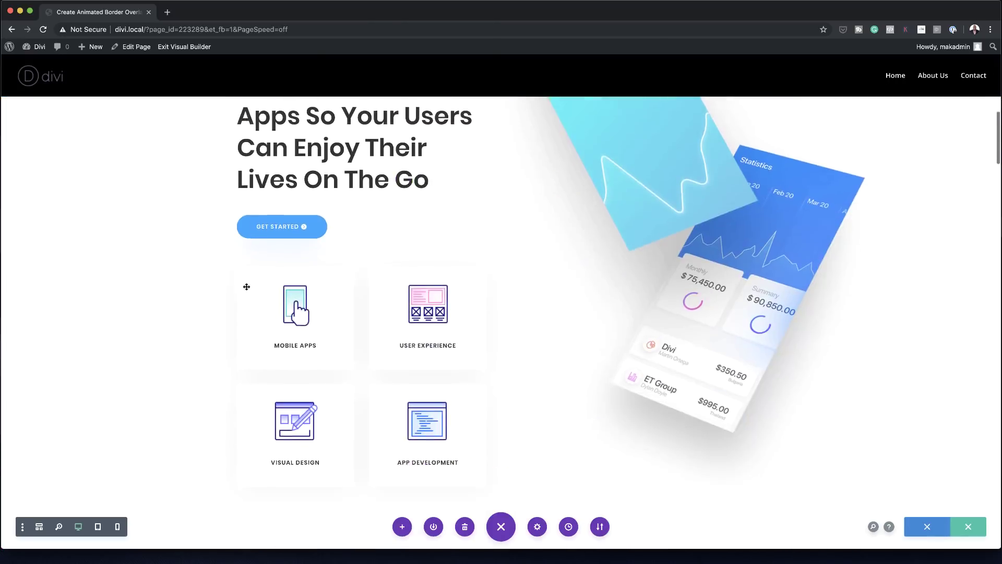
scroll(237, 261, down, 1)
scroll(237, 261, up, 4)
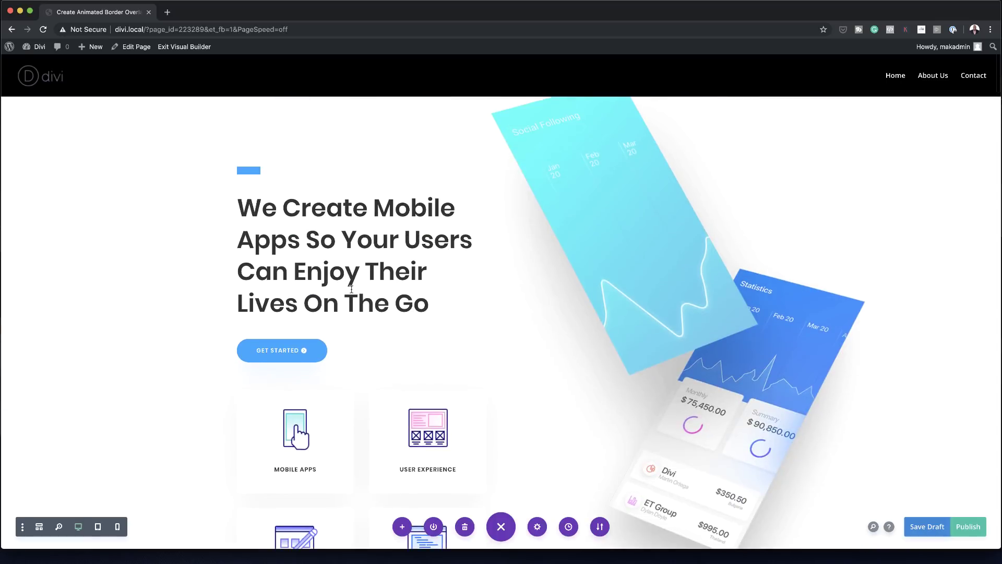
scroll(377, 264, down, 7)
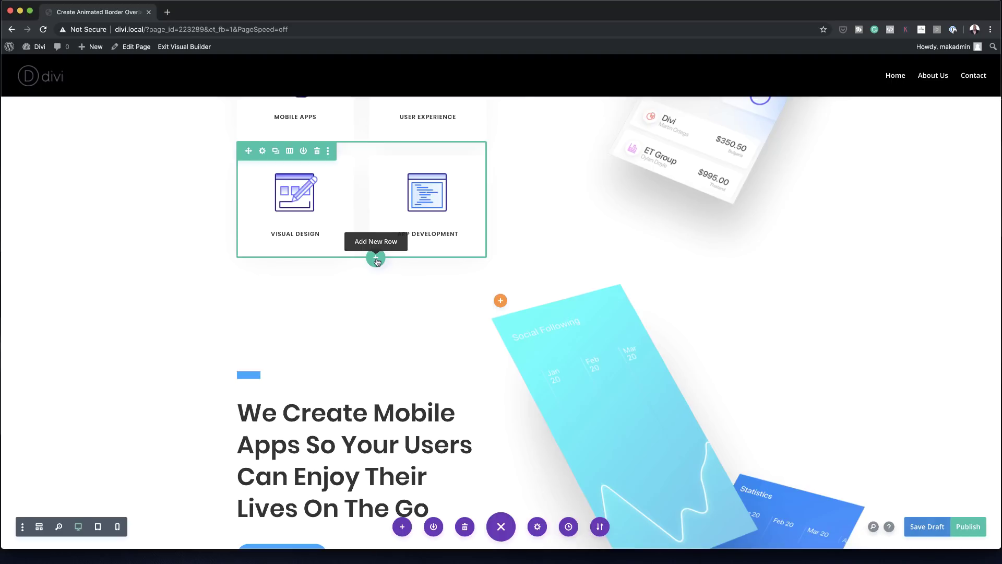
- Add a single-column row below the services grid and insert a Text module into it
click(376, 258)
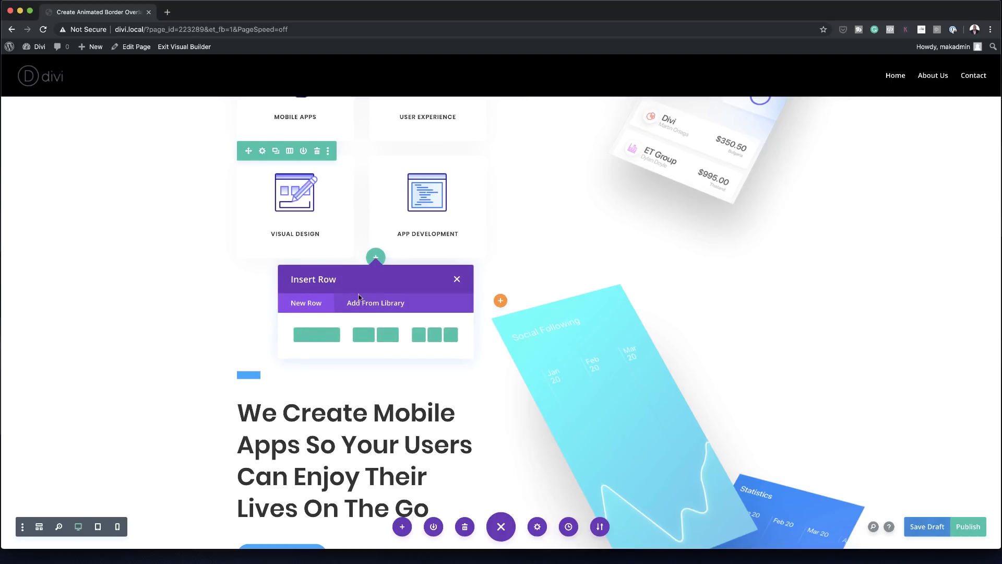
click(316, 337)
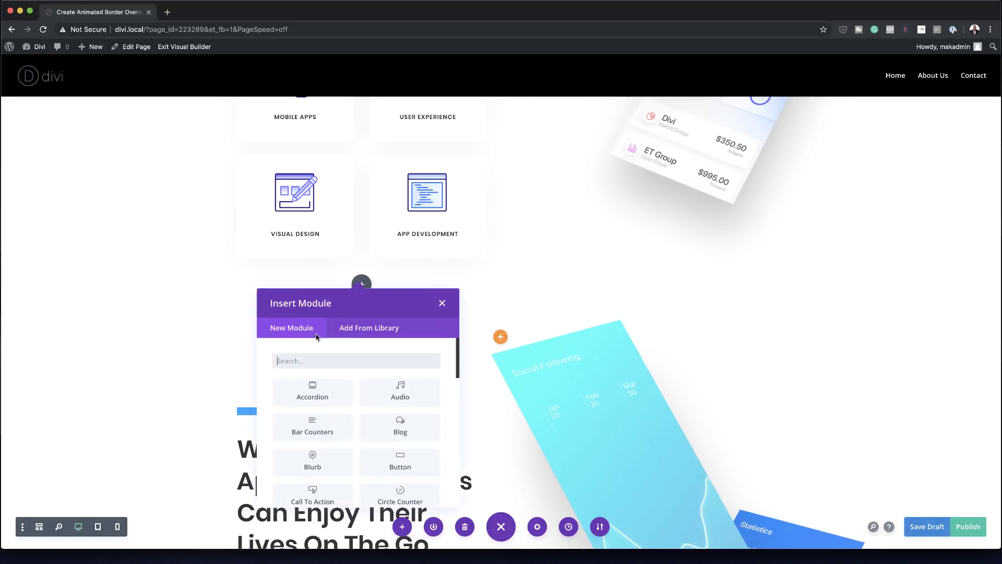
click(398, 361)
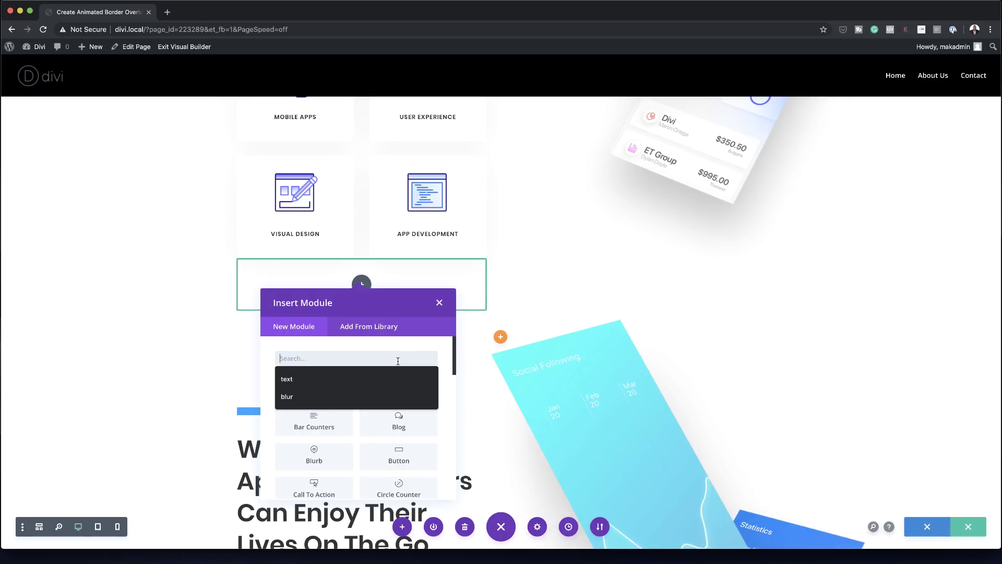
click(360, 379)
click(315, 386)
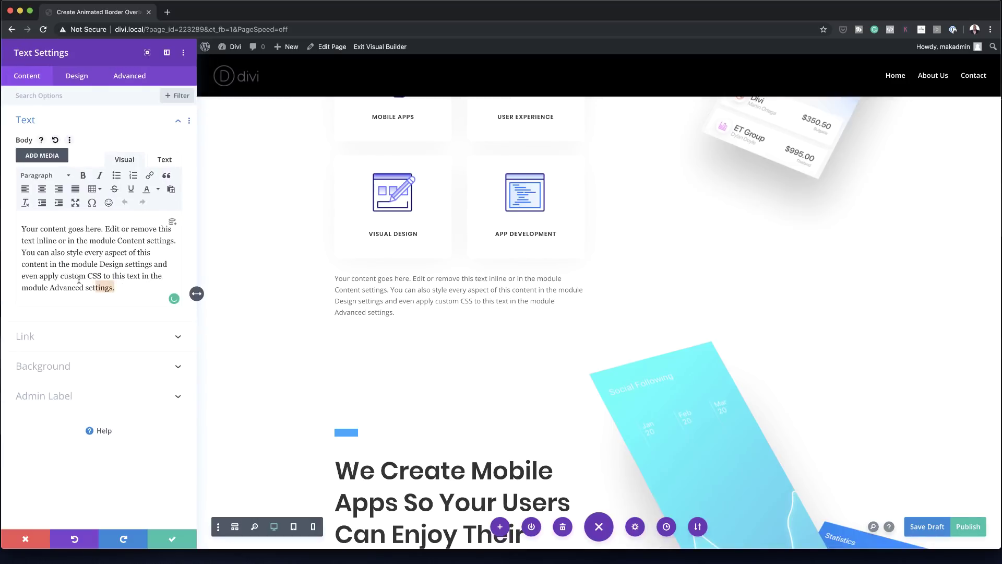
- Clear the placeholder text, then give the module a -480px top margin and 223px top/bottom padding
drag(116, 288, 11, 226)
key(BackSpace)
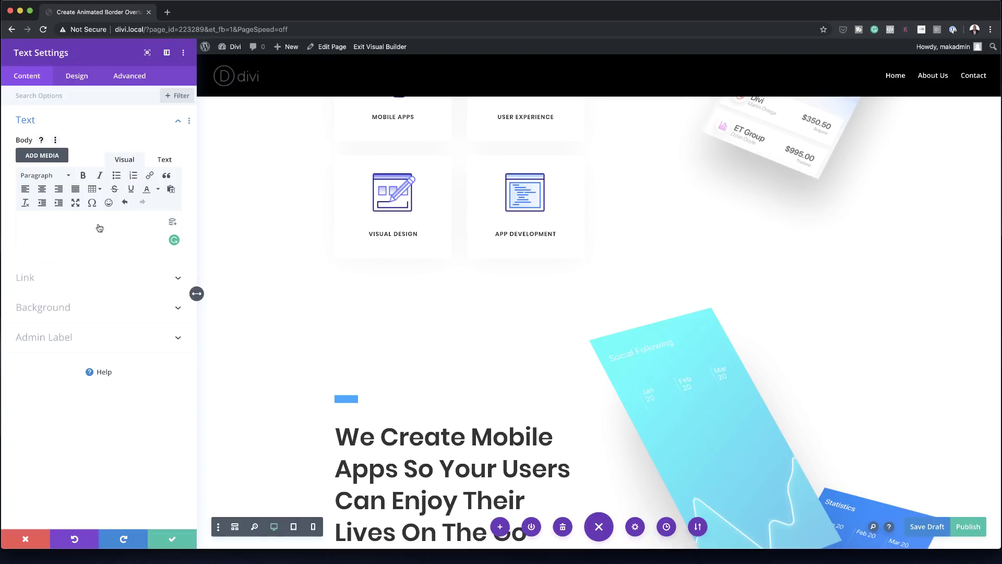
click(80, 81)
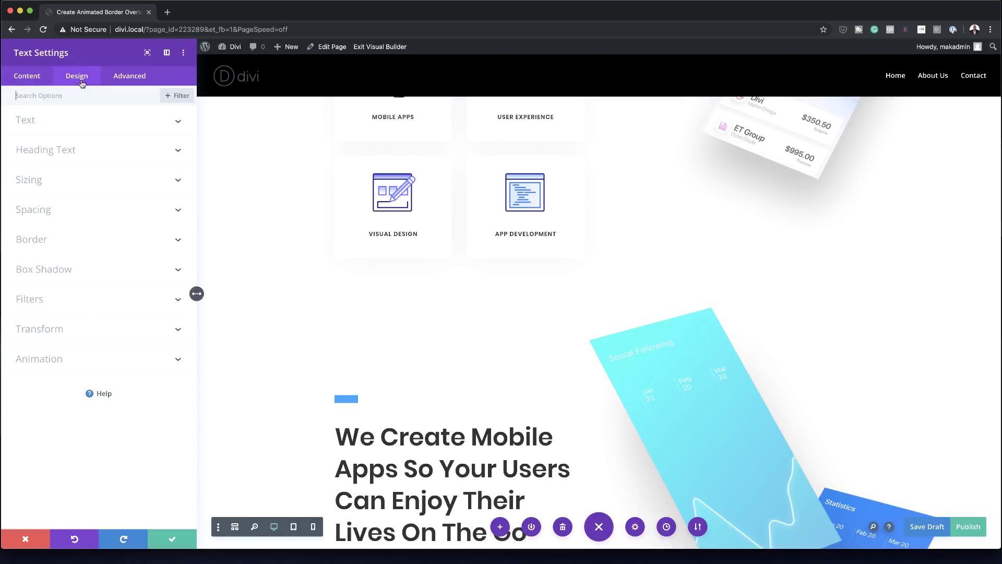
click(45, 213)
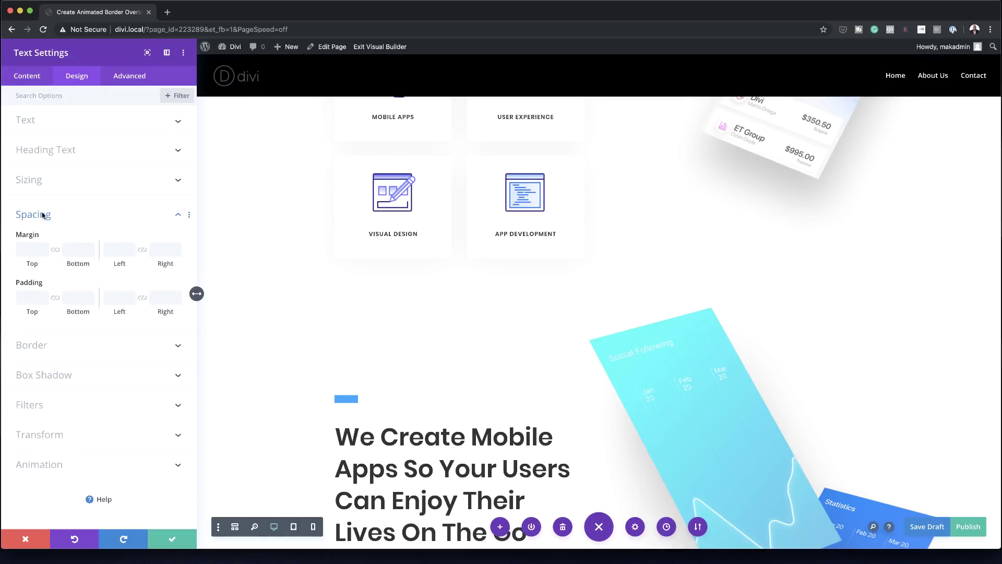
click(31, 254)
text(-480px)
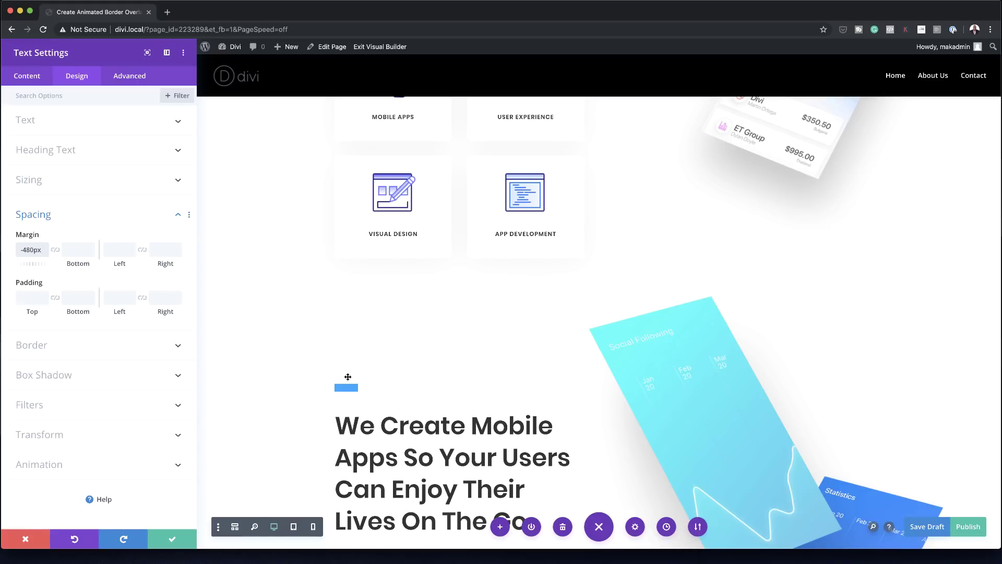
click(29, 293)
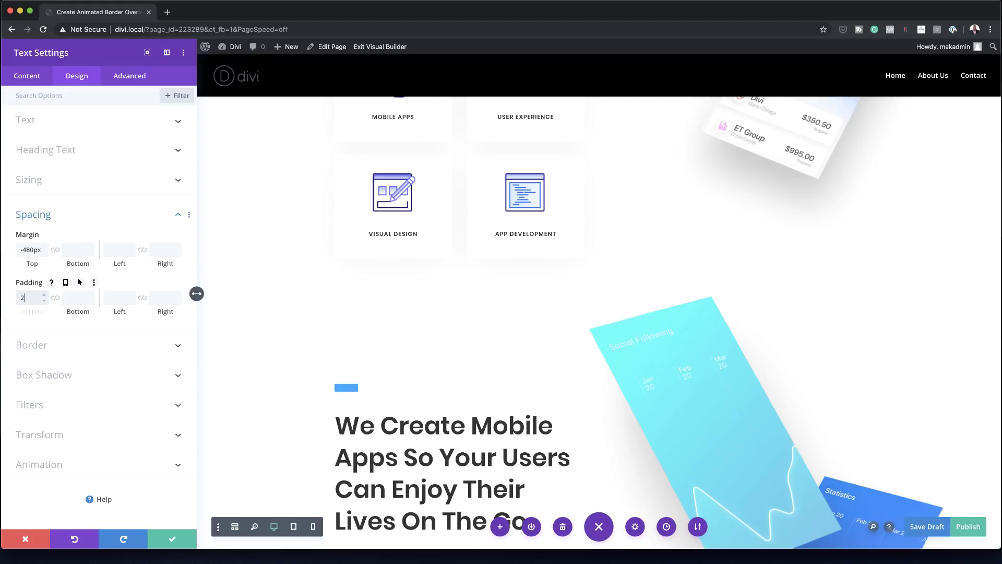
text(223px)
click(56, 298)
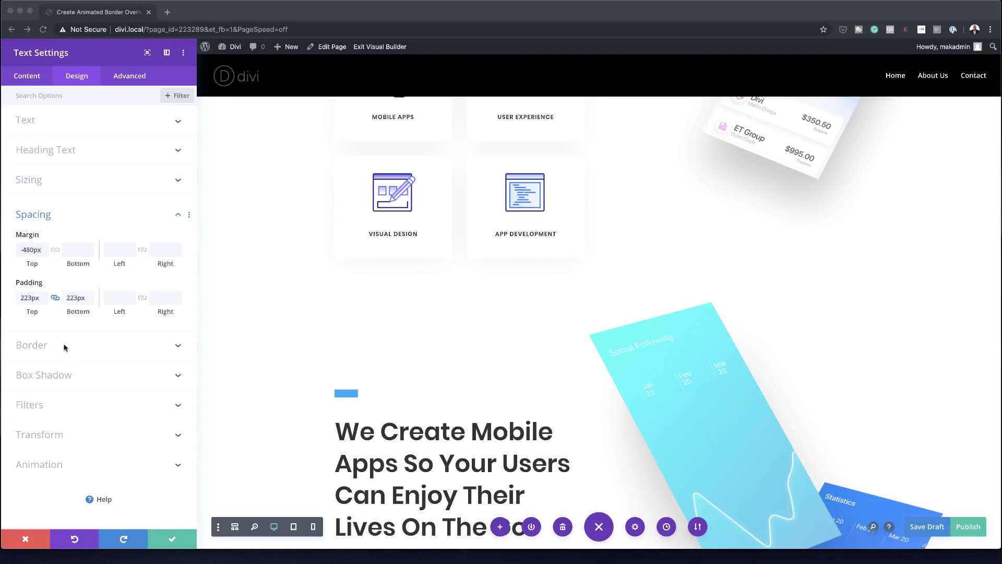
click(41, 347)
click(34, 347)
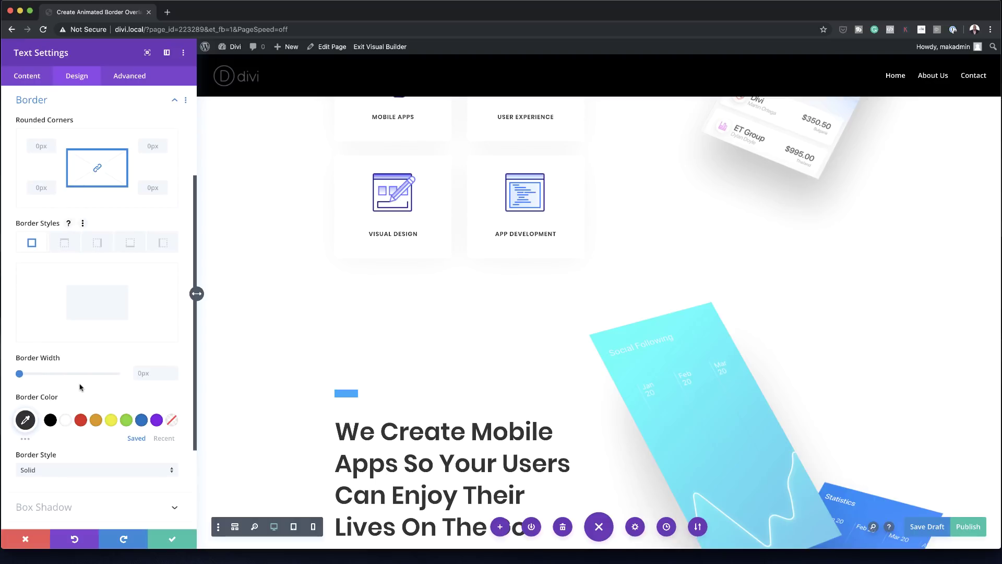
- Give the Text module a 9px Outset border in cyan #0ae2ff
scroll(888, 433, up, 5)
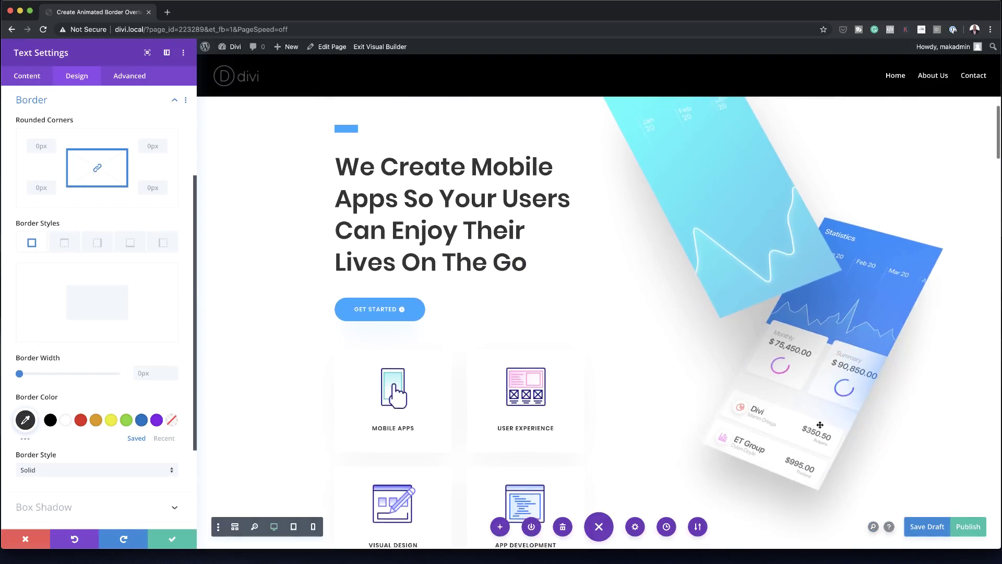
scroll(820, 425, up, 2)
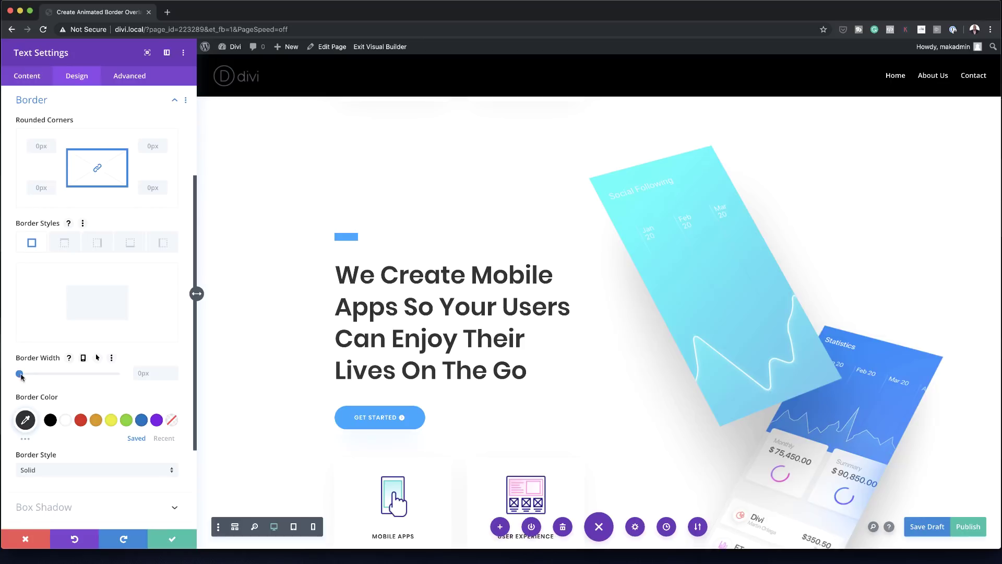
drag(21, 376, 33, 374)
scroll(310, 367, down, 6)
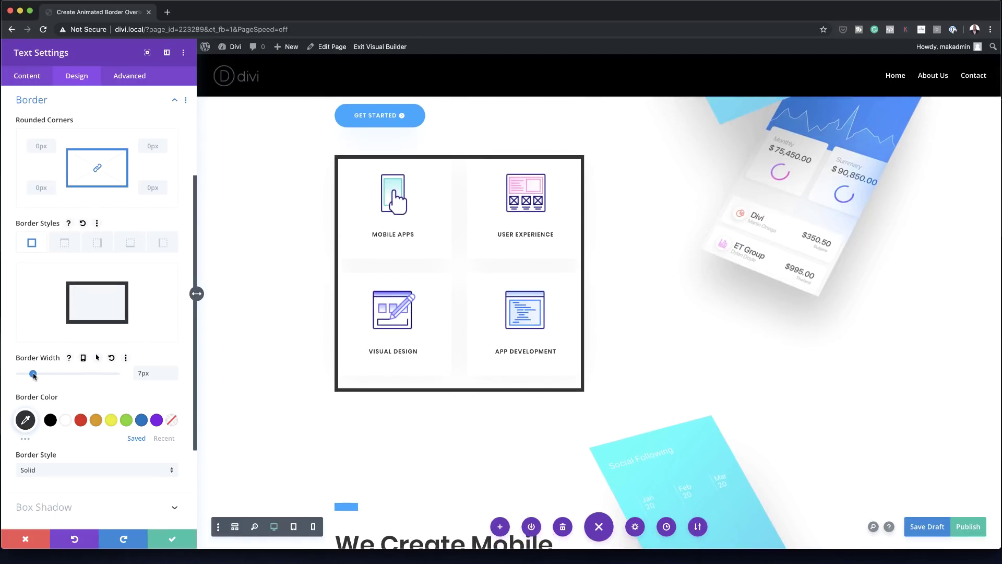
drag(33, 375, 37, 375)
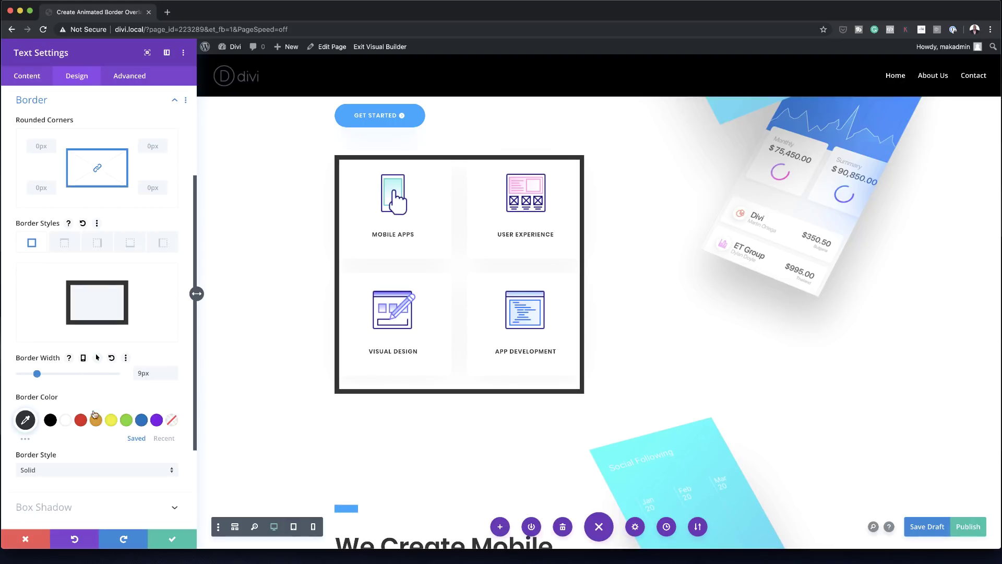
click(26, 421)
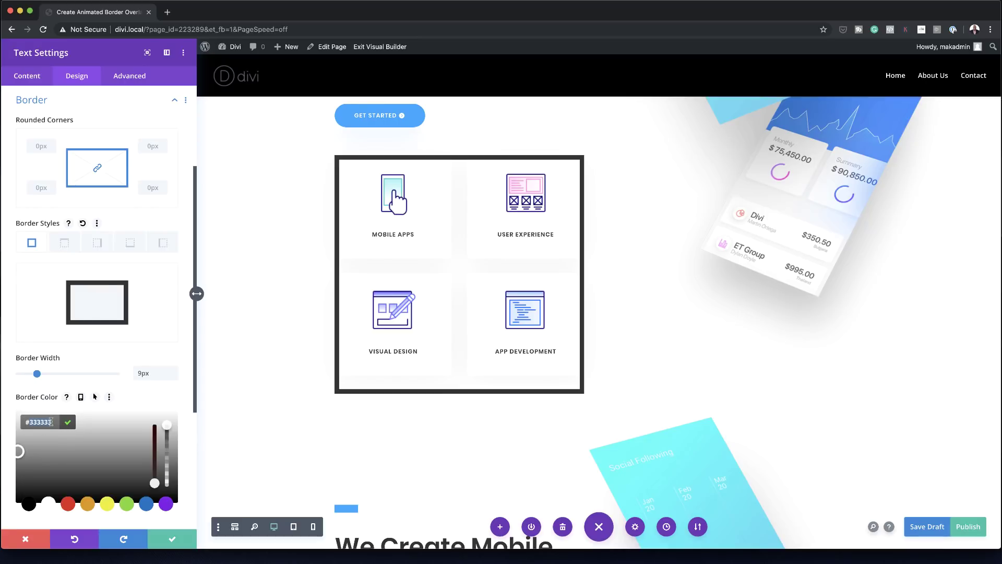
text(#0ae2ff)
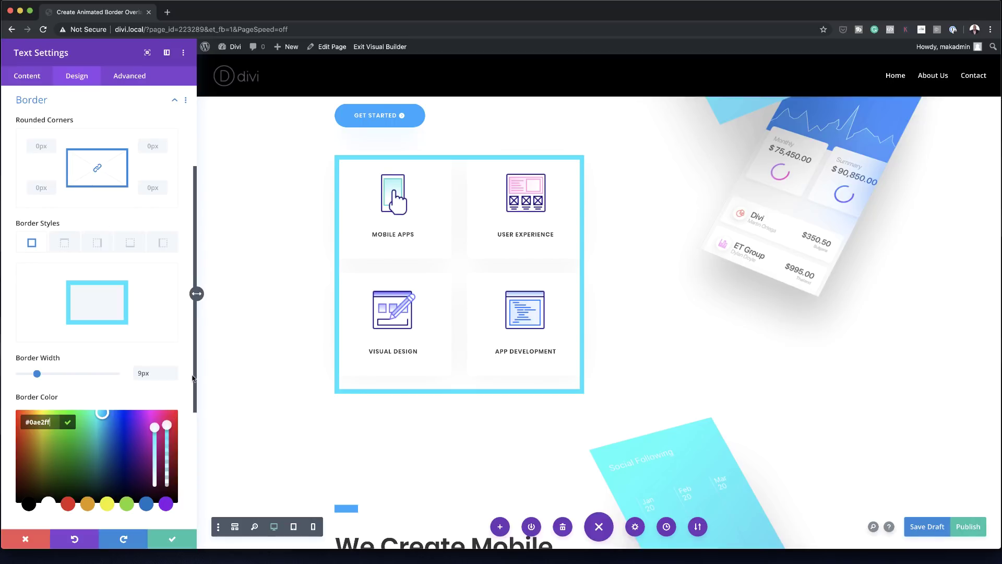
drag(194, 374, 200, 462)
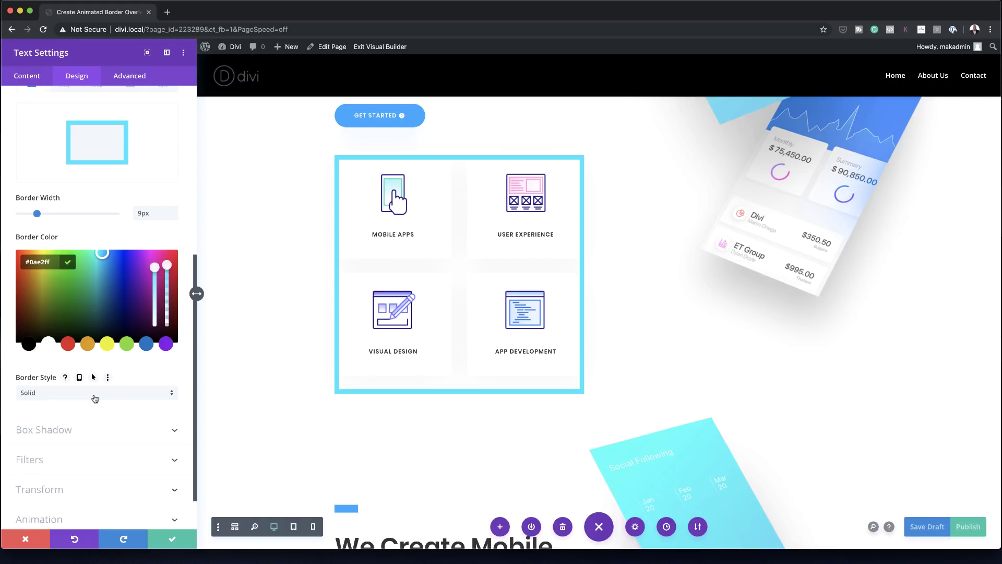
click(95, 399)
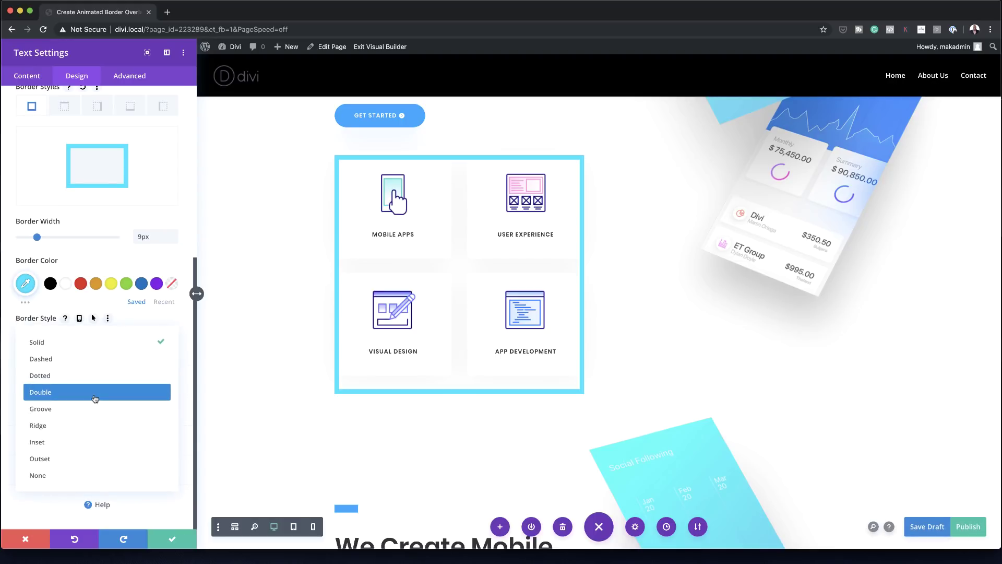
click(65, 460)
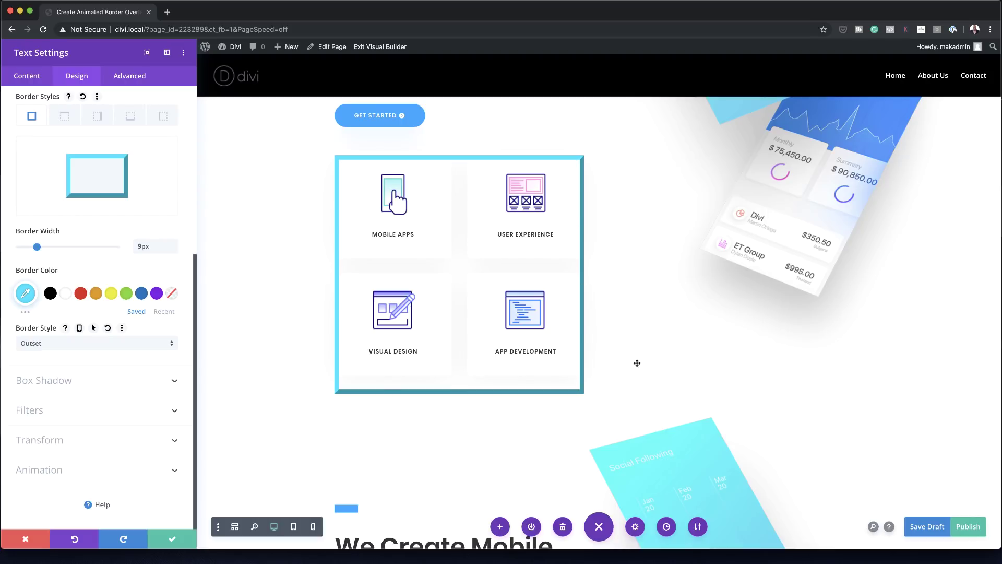
click(78, 381)
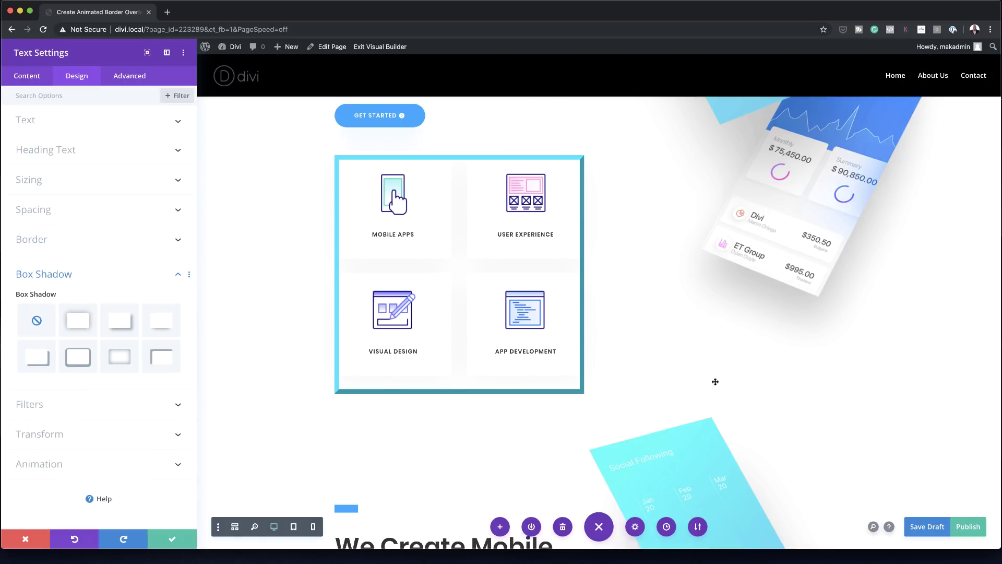
- Add an outer box shadow with 1px blur, 15px spread and colour rgba(10,226,255,0.59)
click(79, 325)
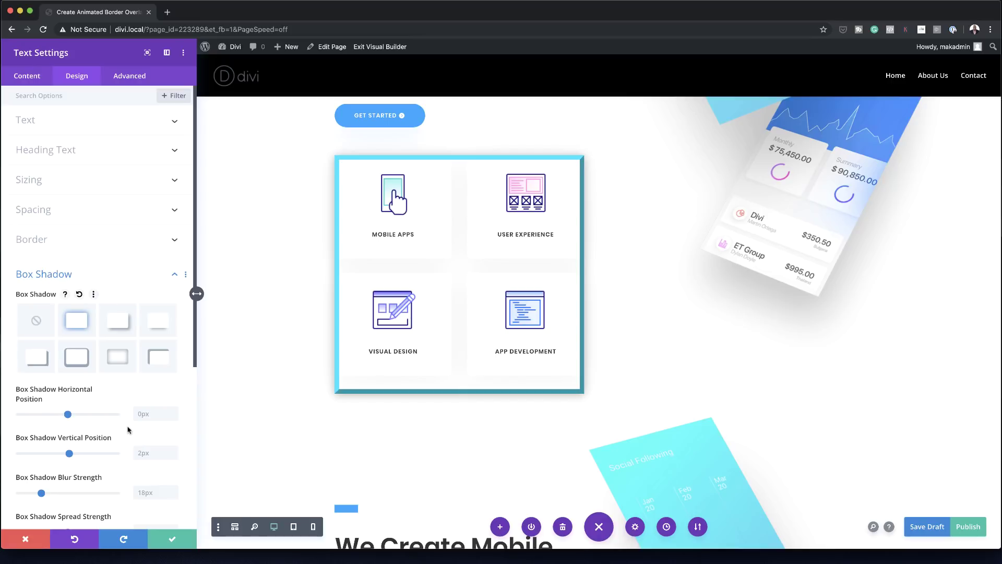
triple_click(151, 486)
text(1px)
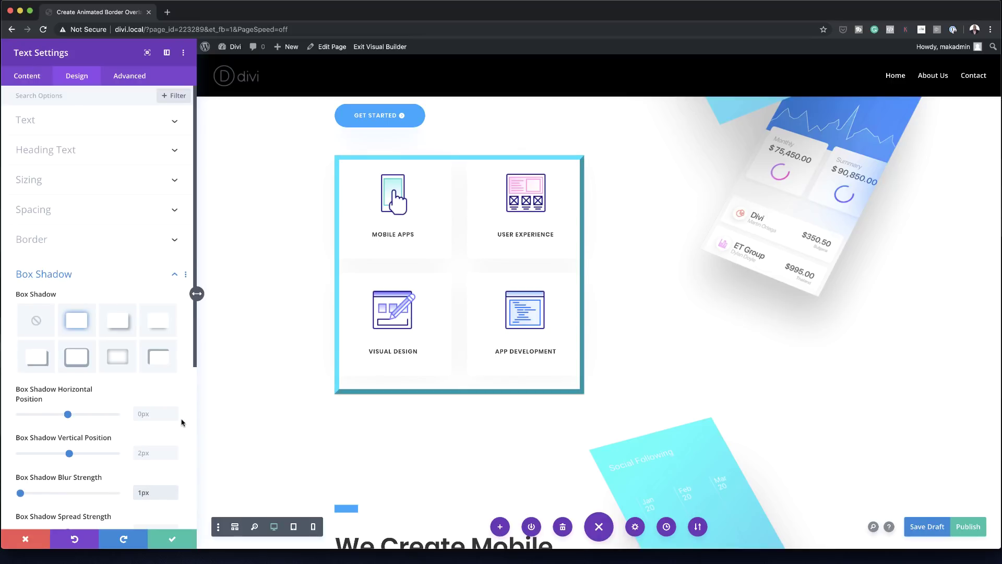
scroll(181, 421, down, 2)
scroll(181, 420, down, 4)
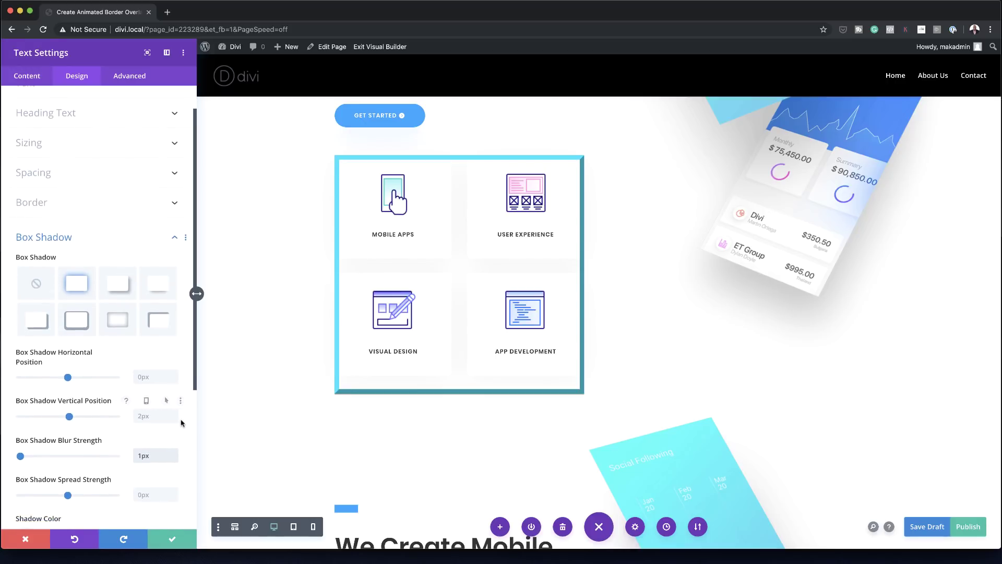
key(Tab)
text(15px)
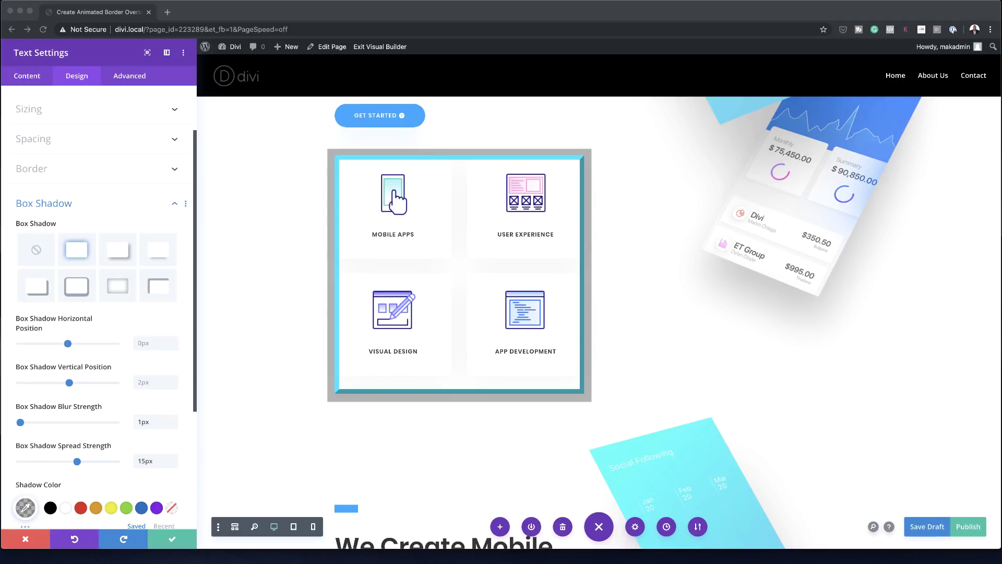
scroll(105, 449, down, 3)
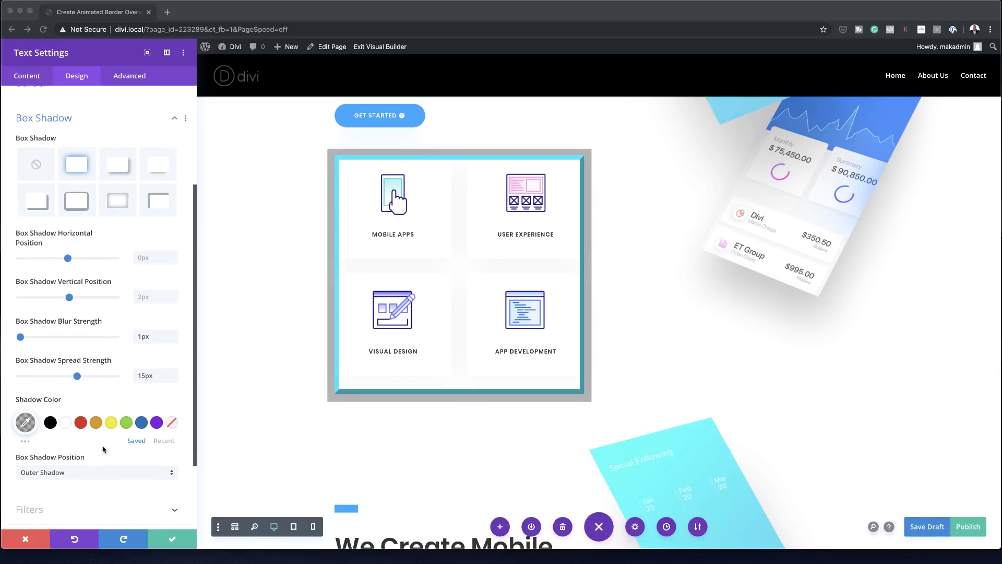
click(25, 423)
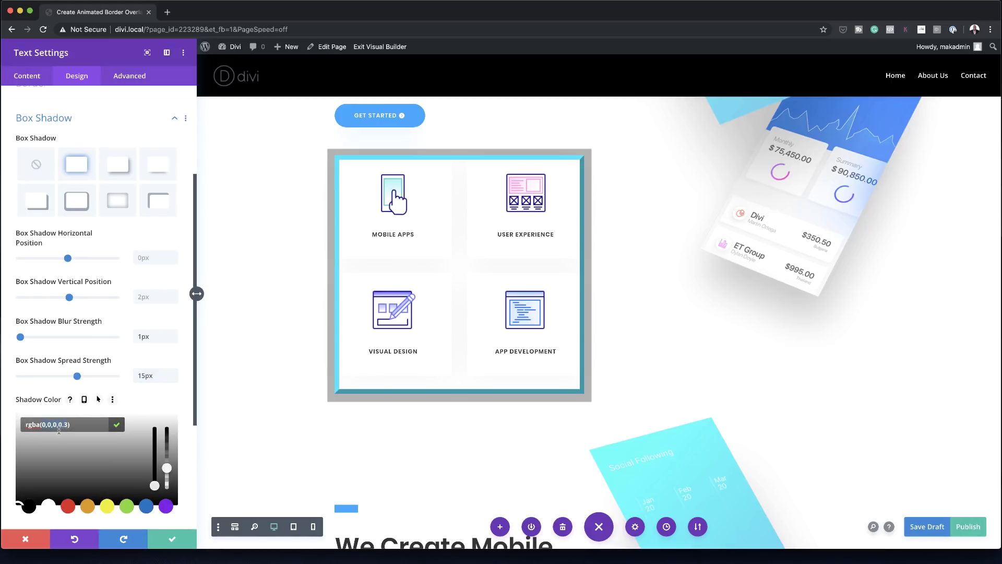
text(rgba(10,226,255,0.59))
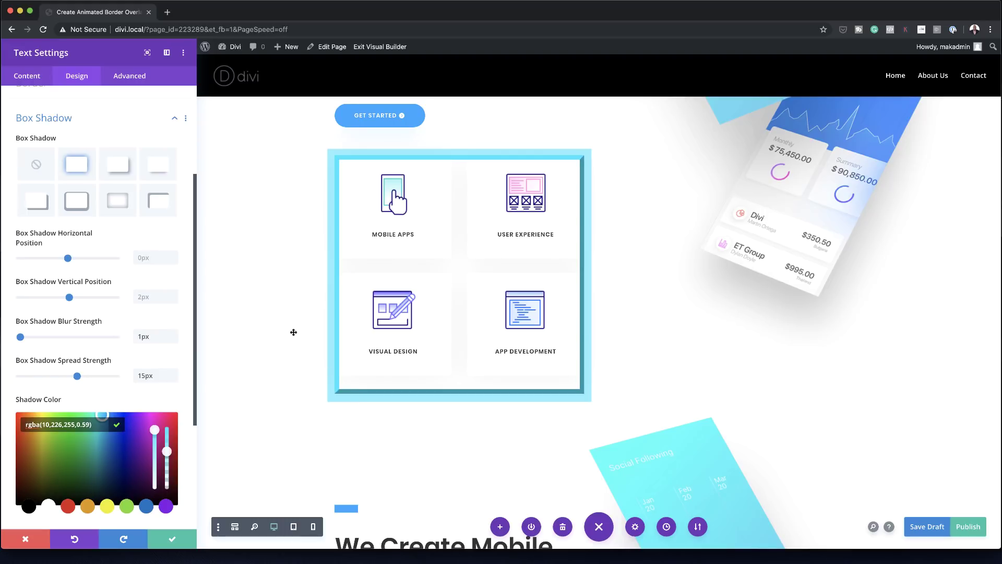
click(179, 400)
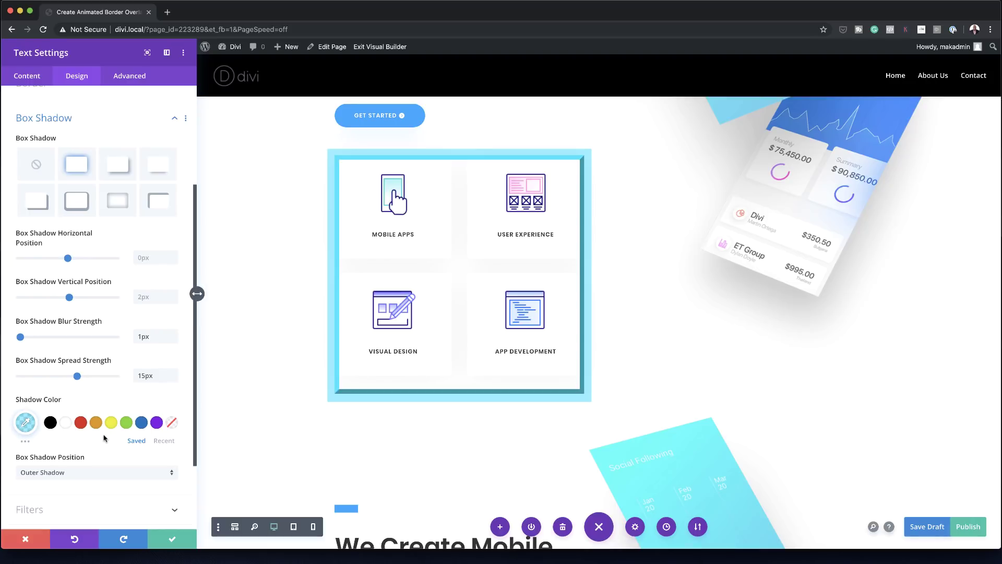
scroll(104, 438, down, 3)
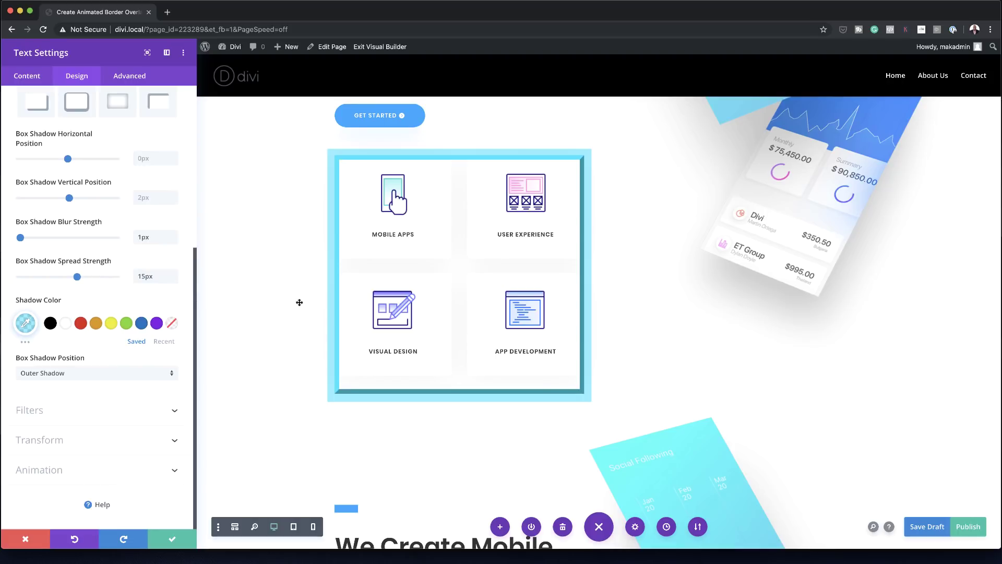
- Give the bordered box a Flip animation coming from the Right
click(88, 472)
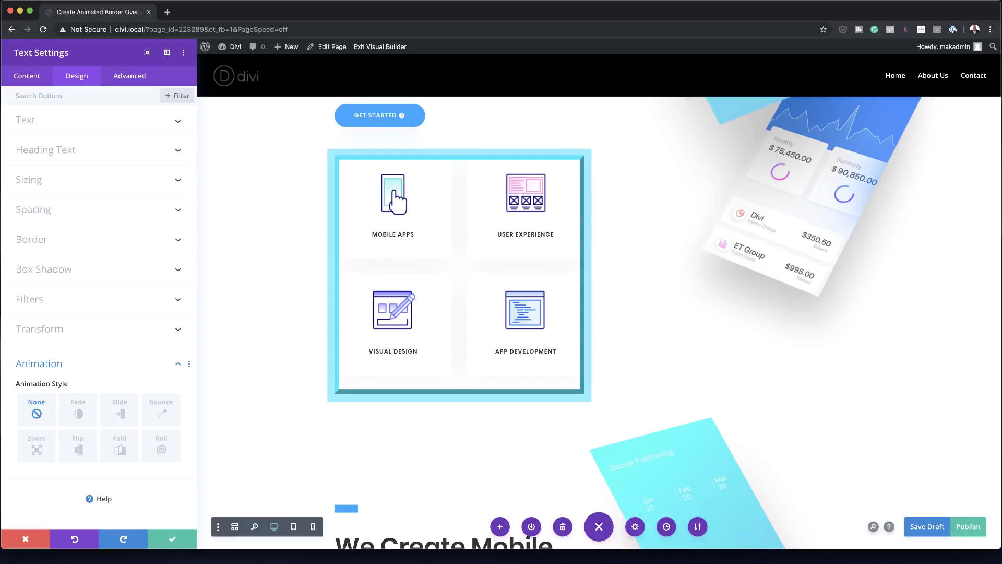
click(77, 450)
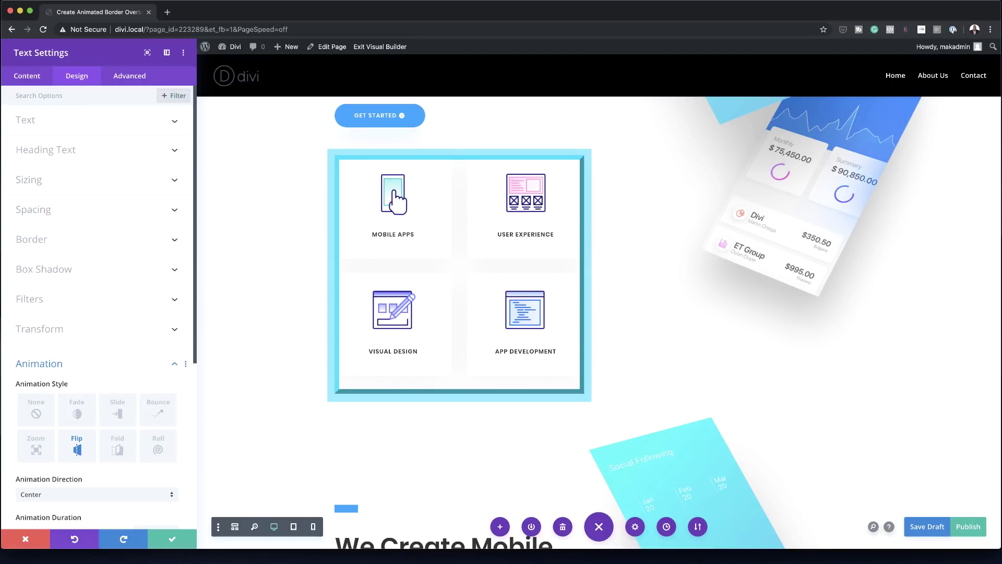
scroll(136, 452, down, 2)
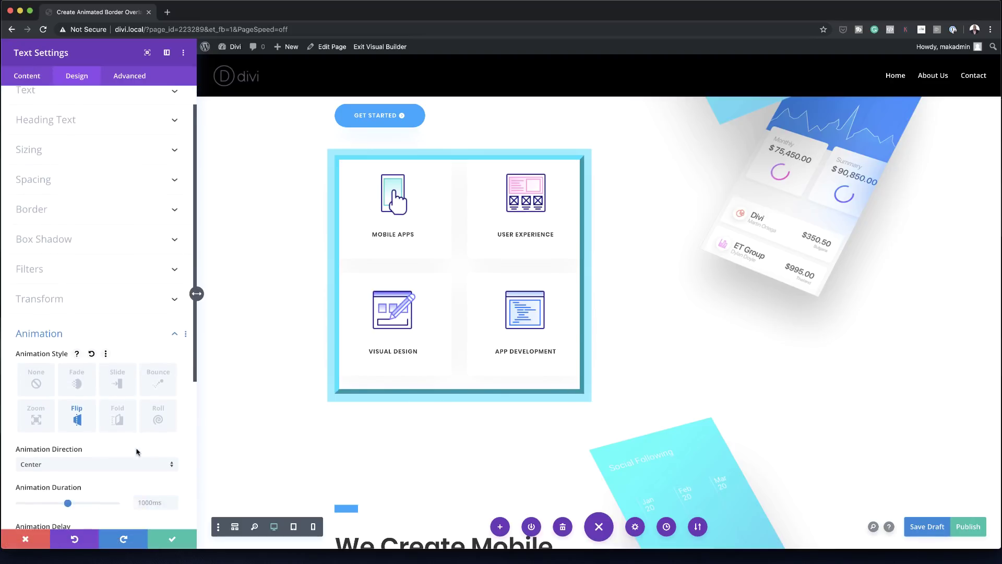
scroll(137, 452, down, 6)
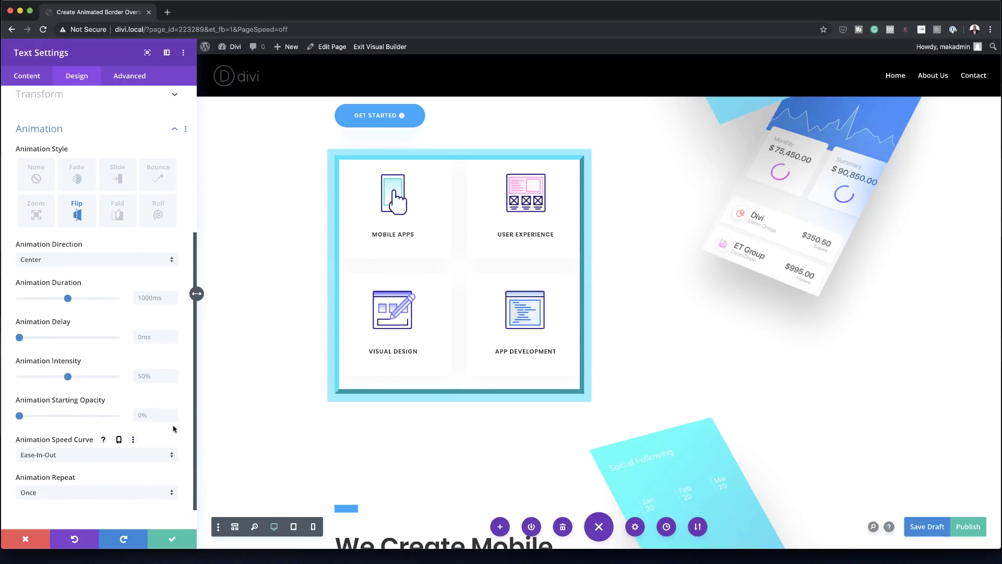
click(92, 264)
click(89, 284)
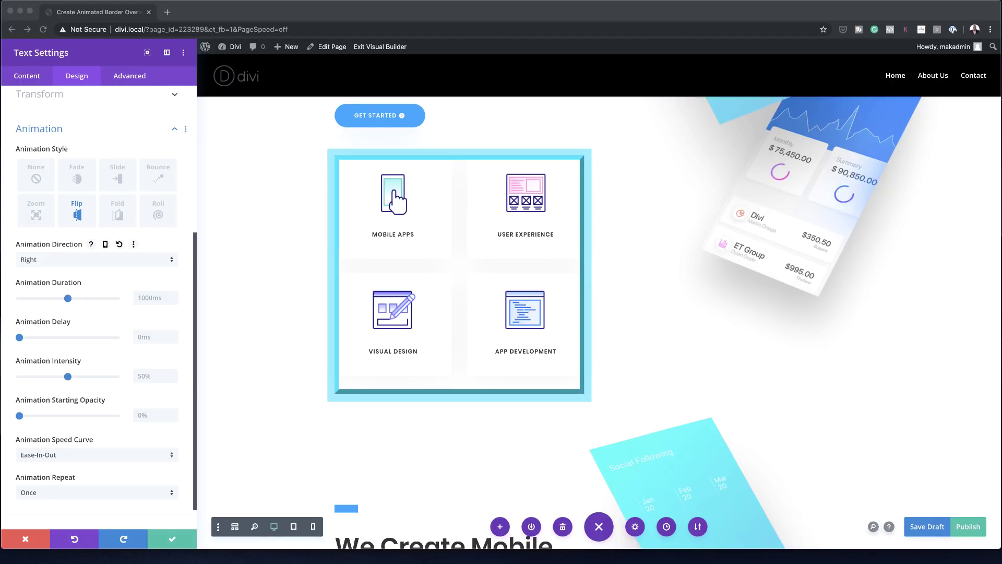
- Set the animation duration and delay to 1500ms each and intensity to 500%
click(140, 297)
double_click(139, 297)
text(1500ms)
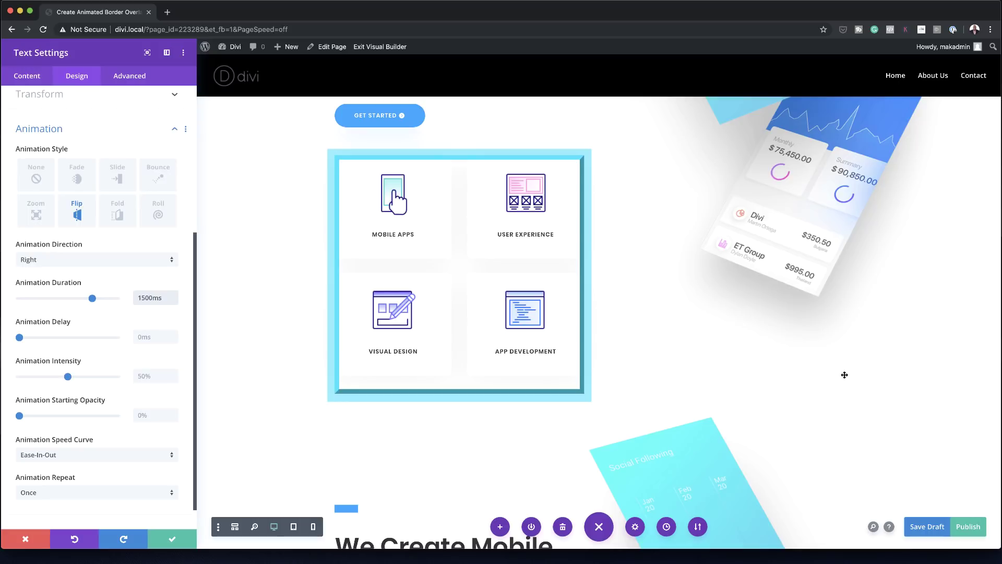
click(154, 338)
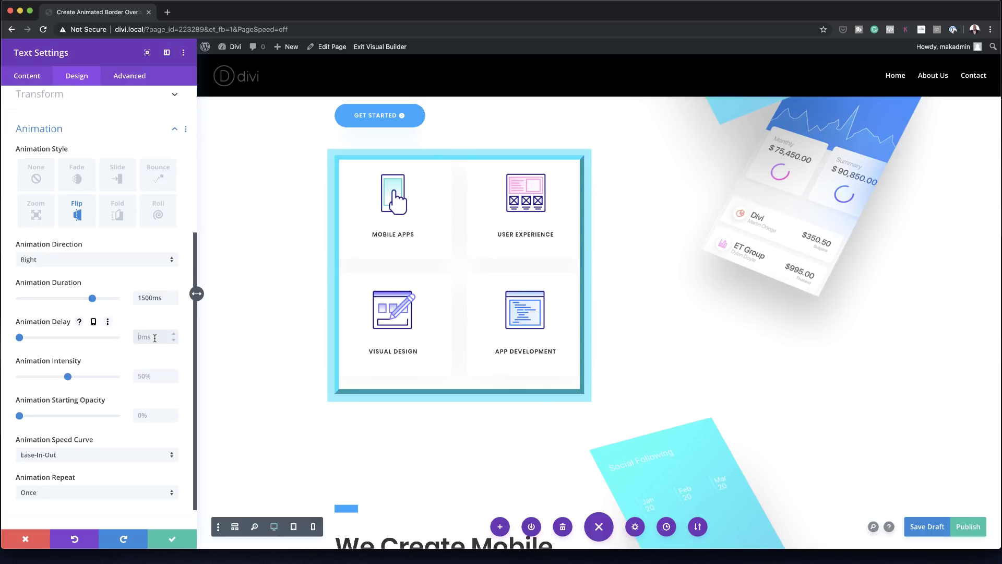
text(1500ms)
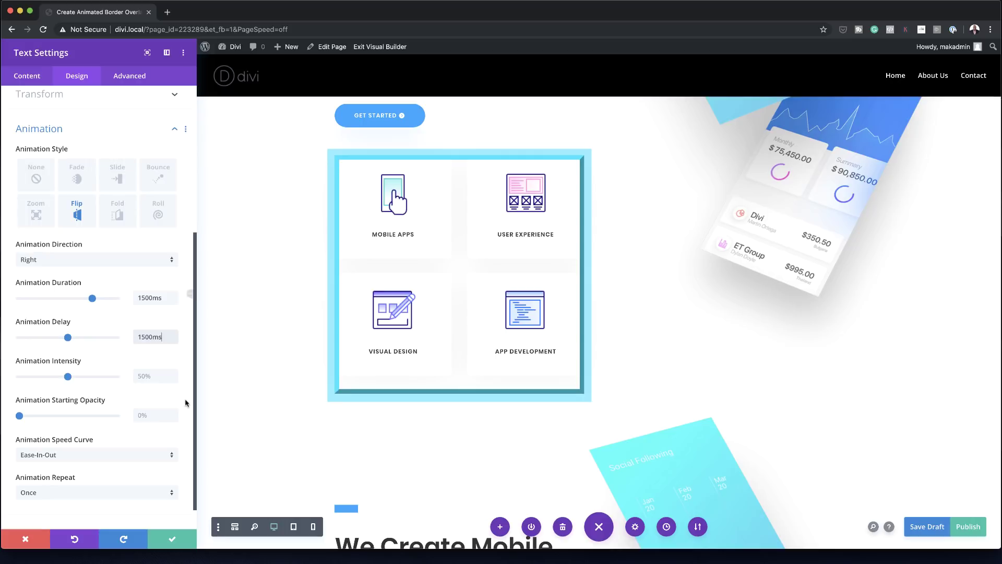
click(151, 376)
text(5)
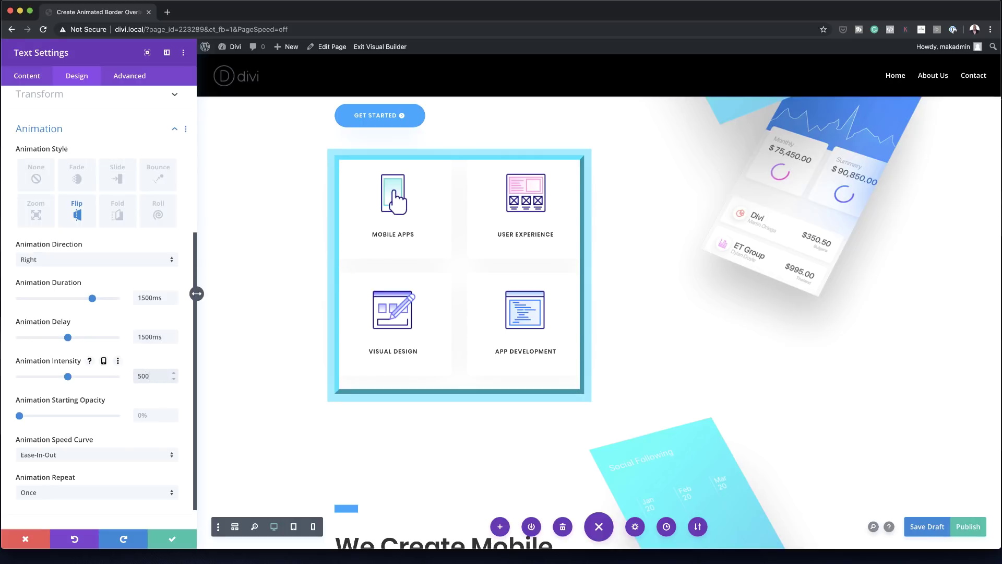
text(00)
key(Return)
- Save the module, publish the page, and reload the live page to watch the flip animation
click(183, 544)
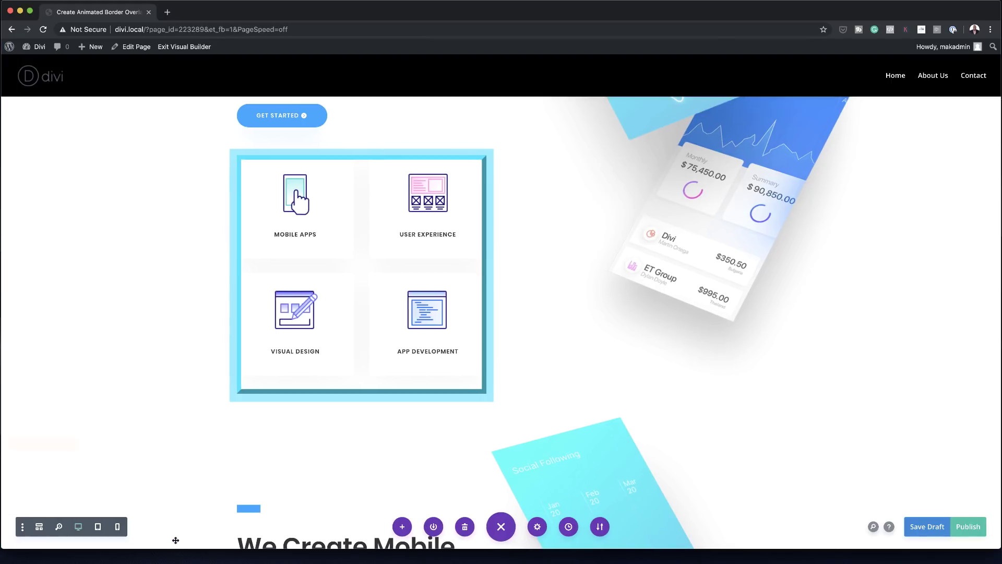
click(969, 527)
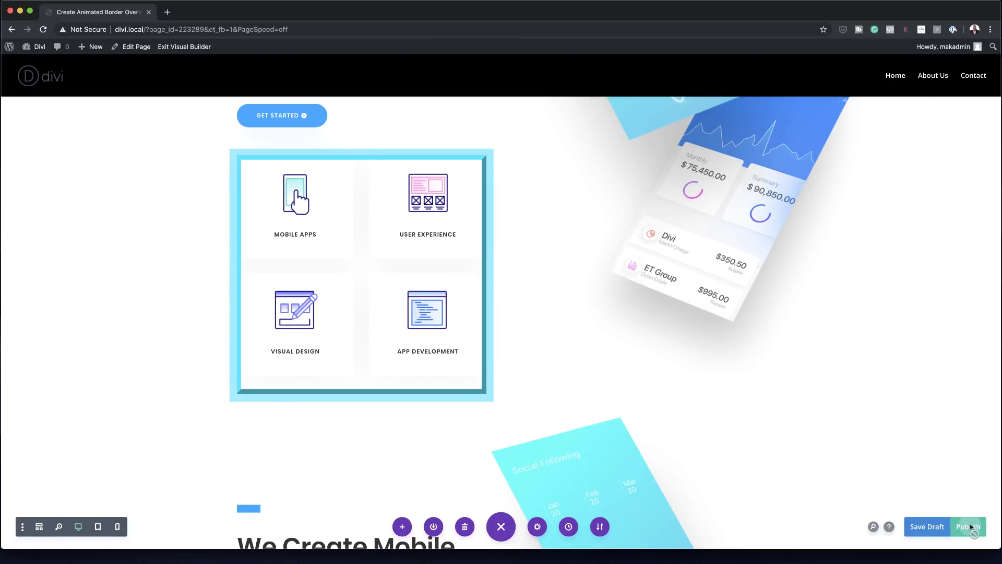
click(190, 48)
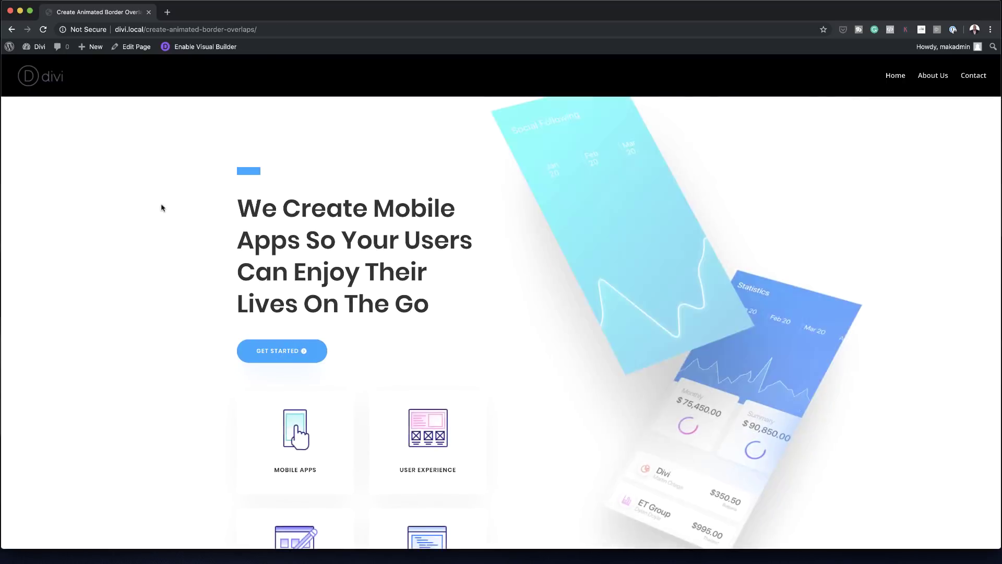
scroll(187, 262, down, 4)
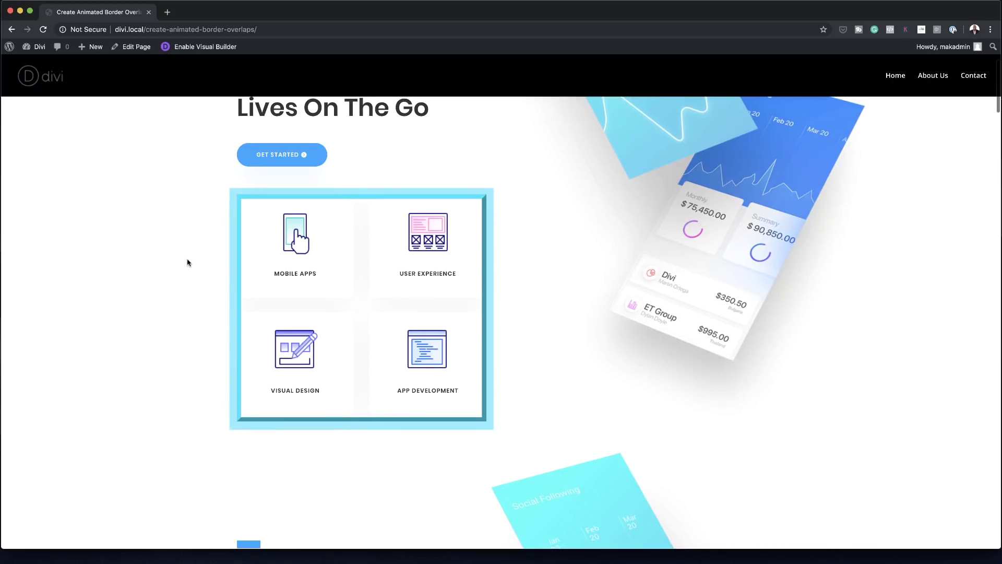
click(43, 29)
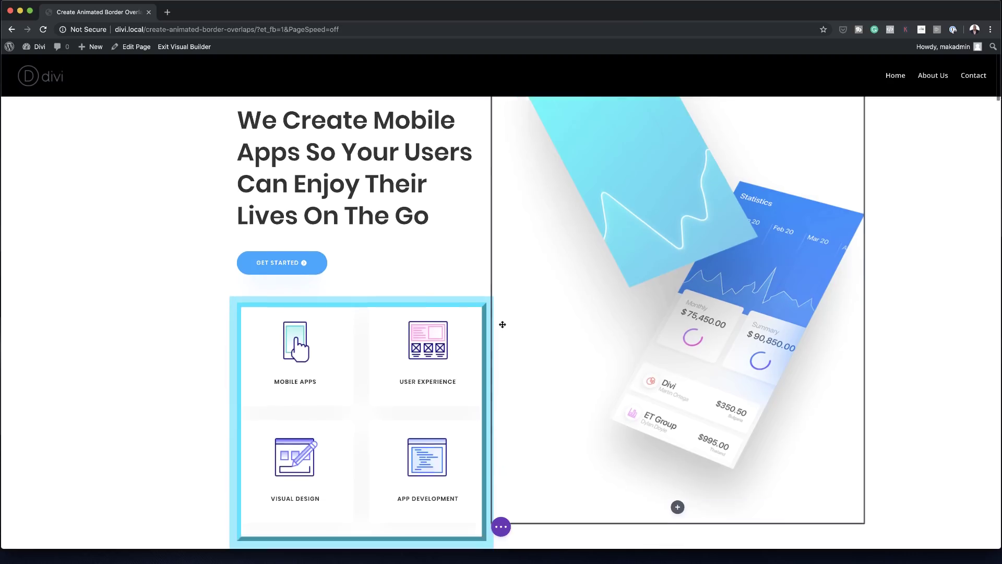
- Add another single-column row with a Text module below the service grid and delete its default paragraph
scroll(502, 324, down, 8)
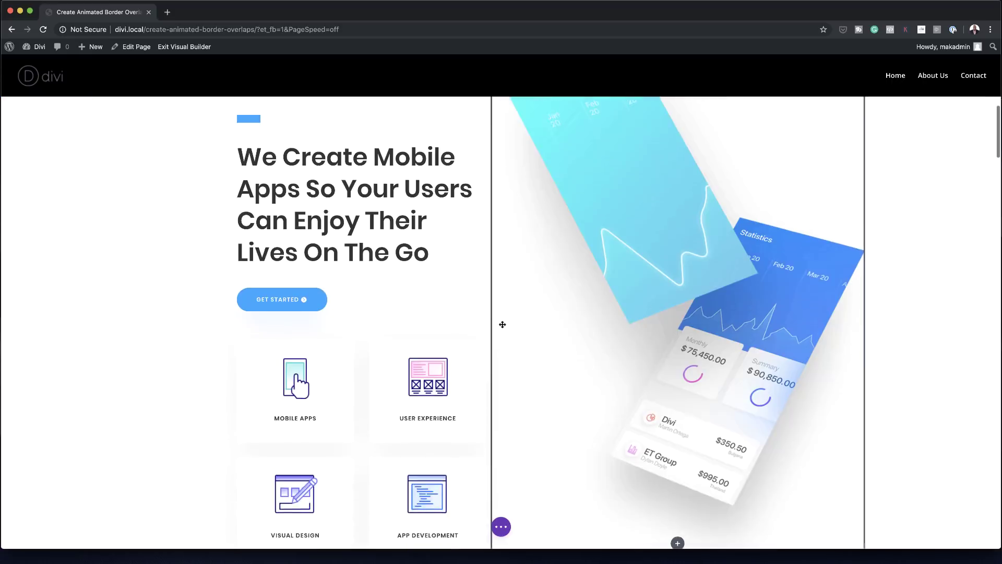
scroll(430, 321, down, 4)
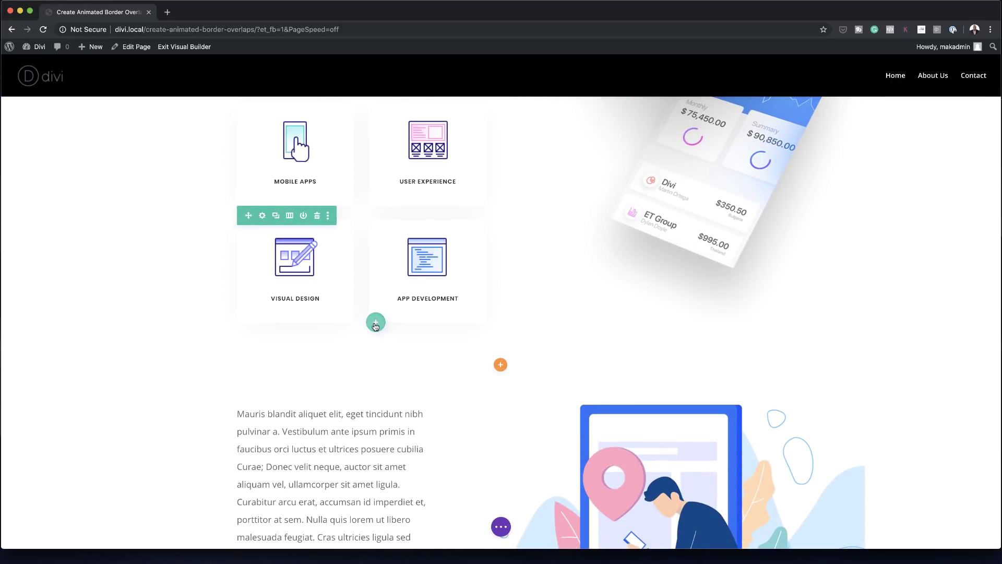
click(376, 324)
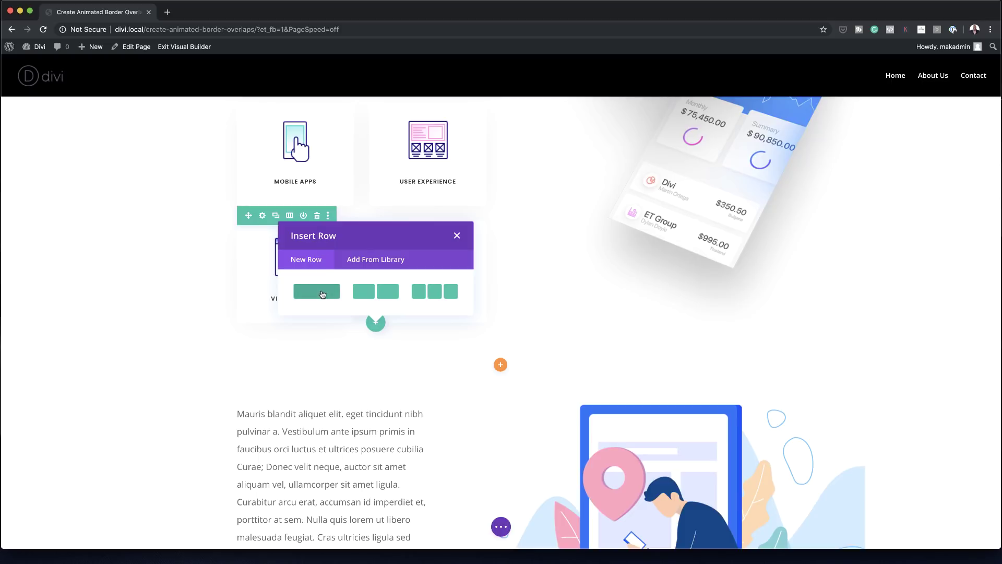
click(322, 293)
click(356, 137)
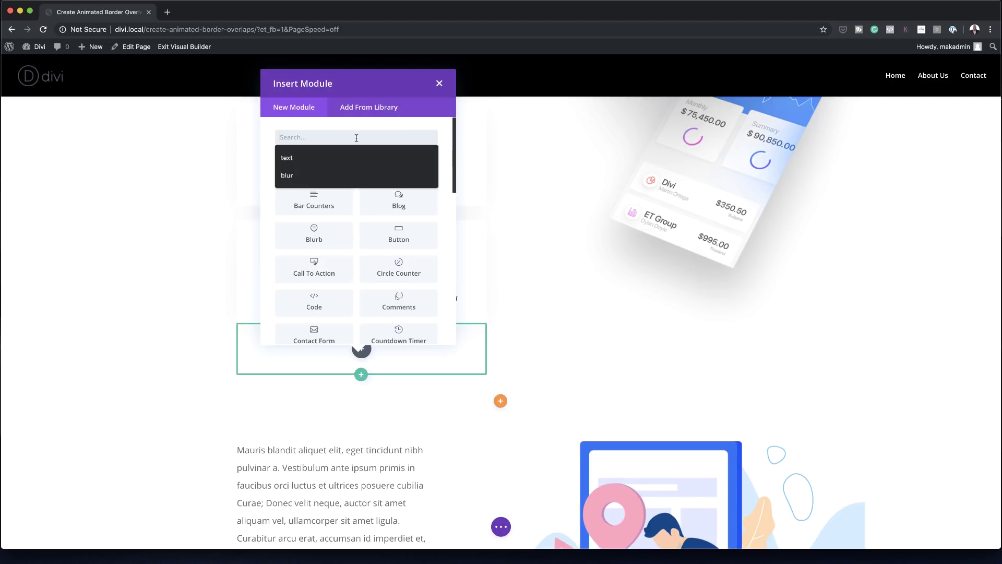
click(349, 157)
click(332, 168)
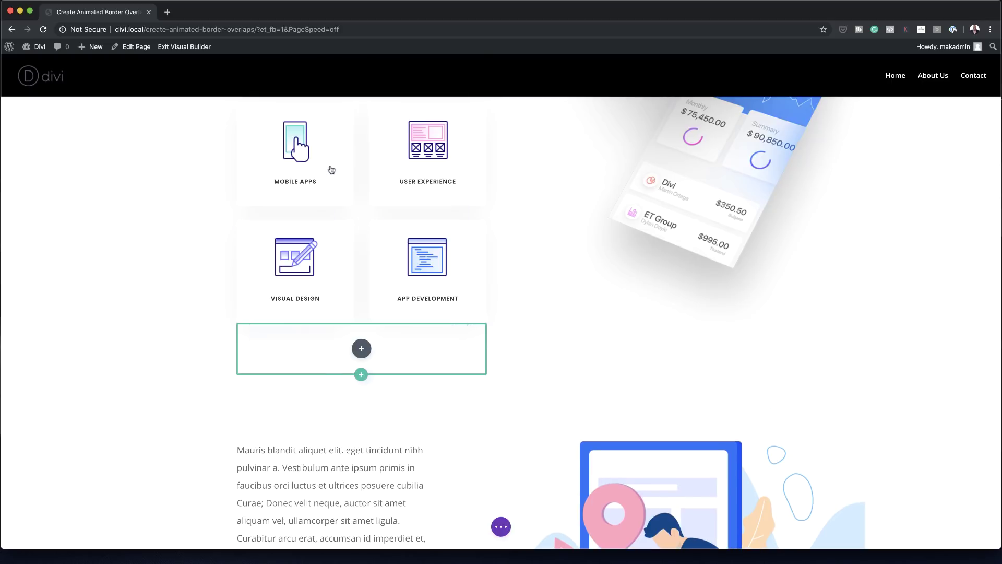
drag(125, 288, 16, 232)
key(BackSpace)
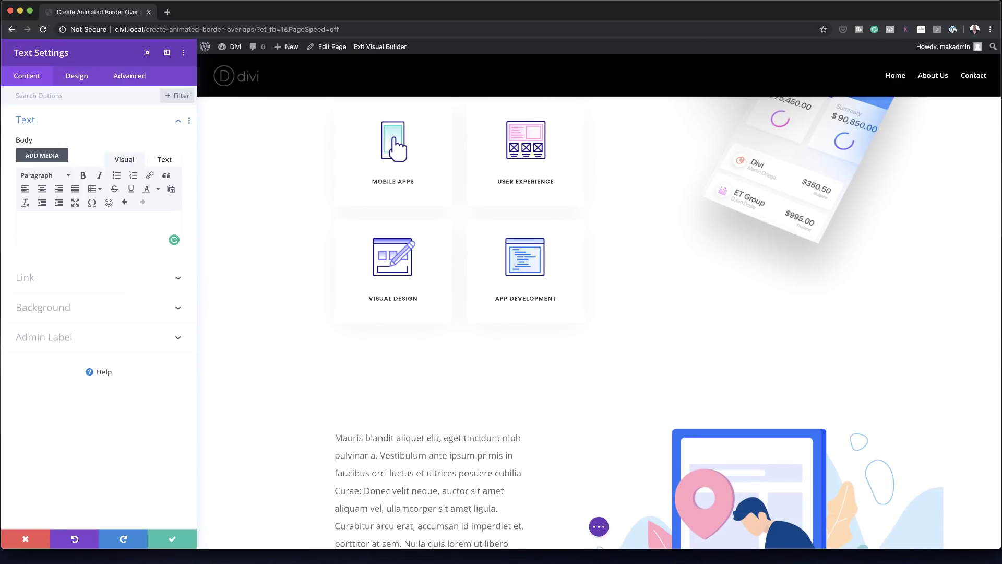
- Set the second Text module's Margin Top to -480px and its top and bottom padding to 223px
click(84, 80)
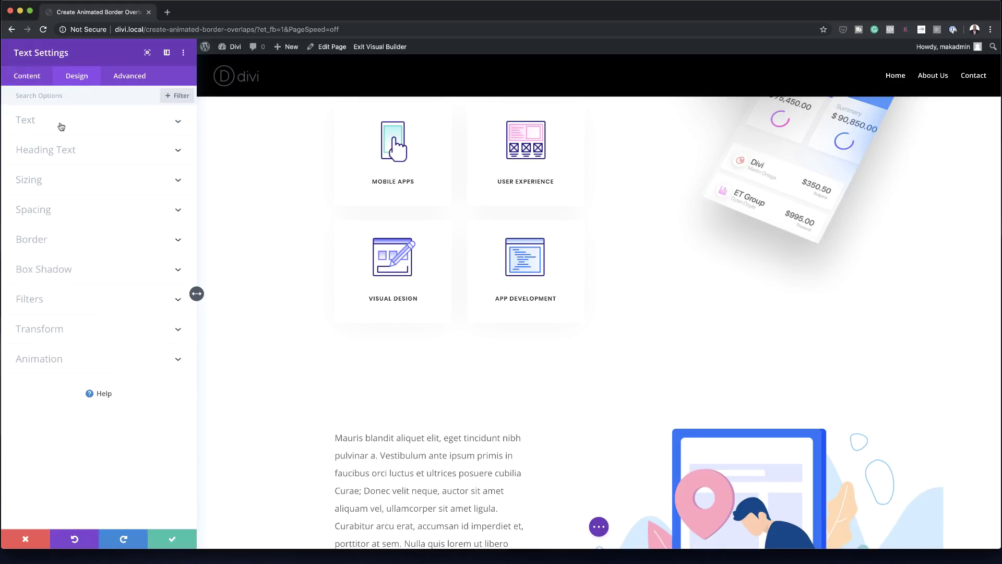
click(52, 215)
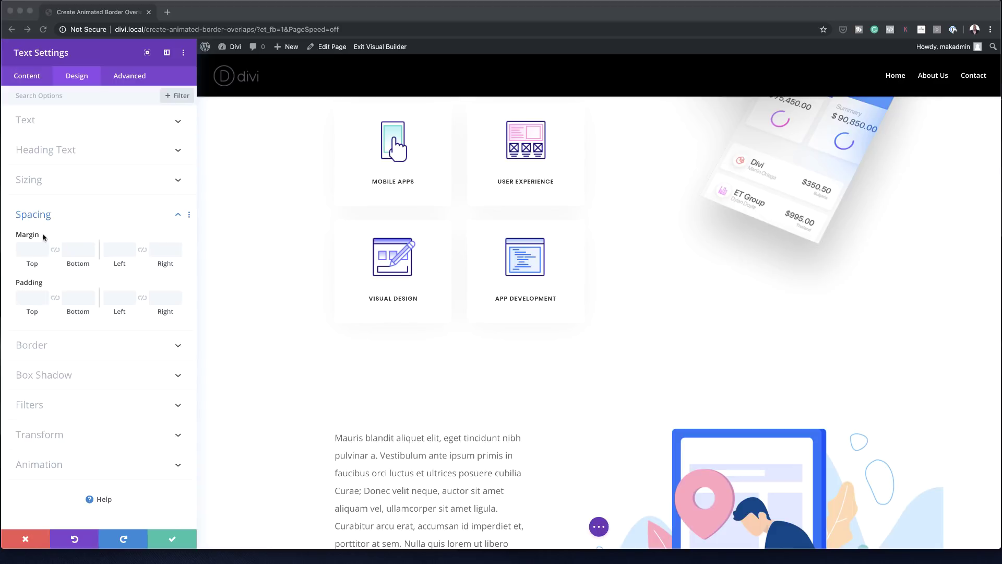
click(28, 250)
text(-480px)
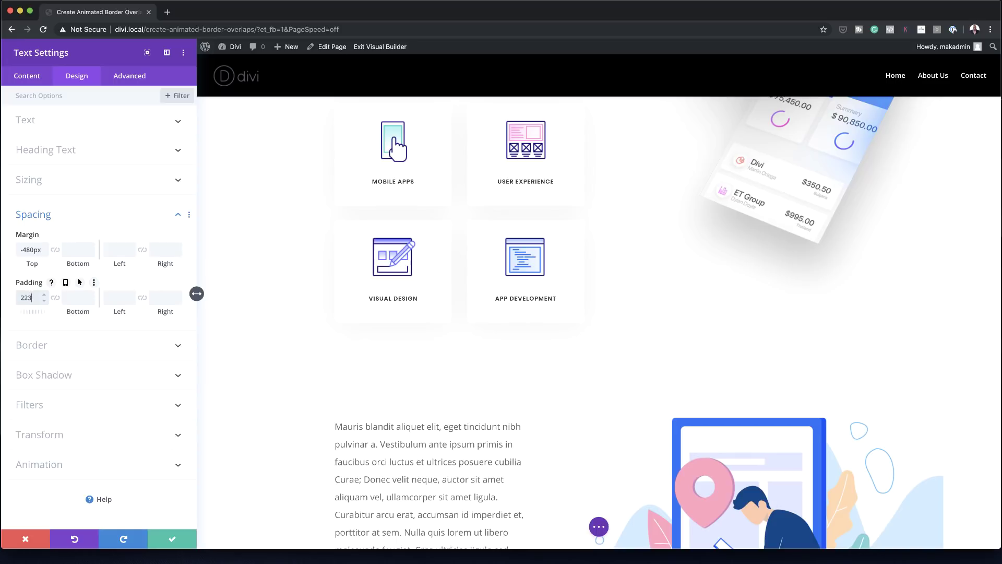
text(223)
click(55, 298)
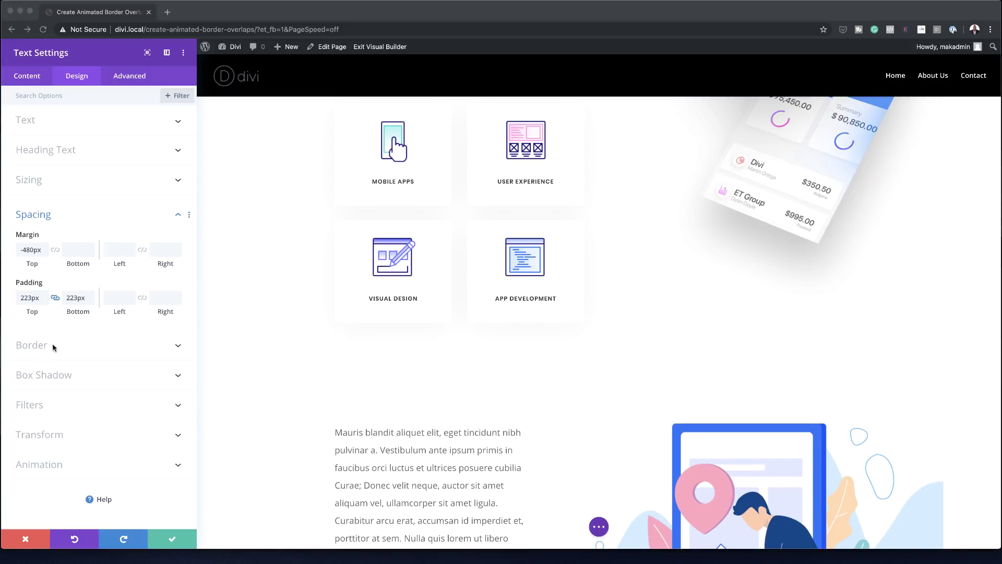
click(43, 347)
click(43, 347)
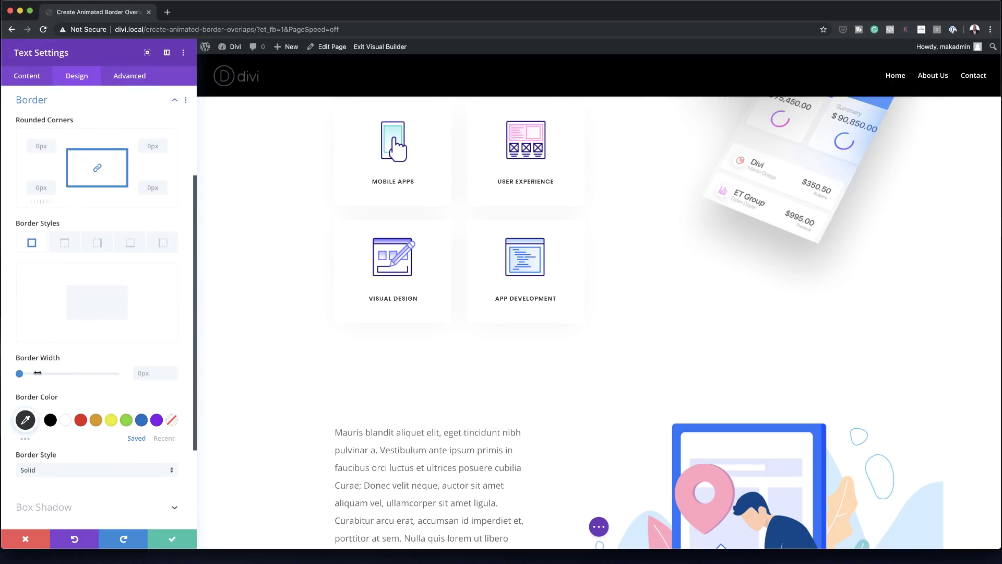
- Give the module a 9px Double border in cyan #0ae2ff
drag(20, 374, 37, 374)
scroll(665, 320, up, 3)
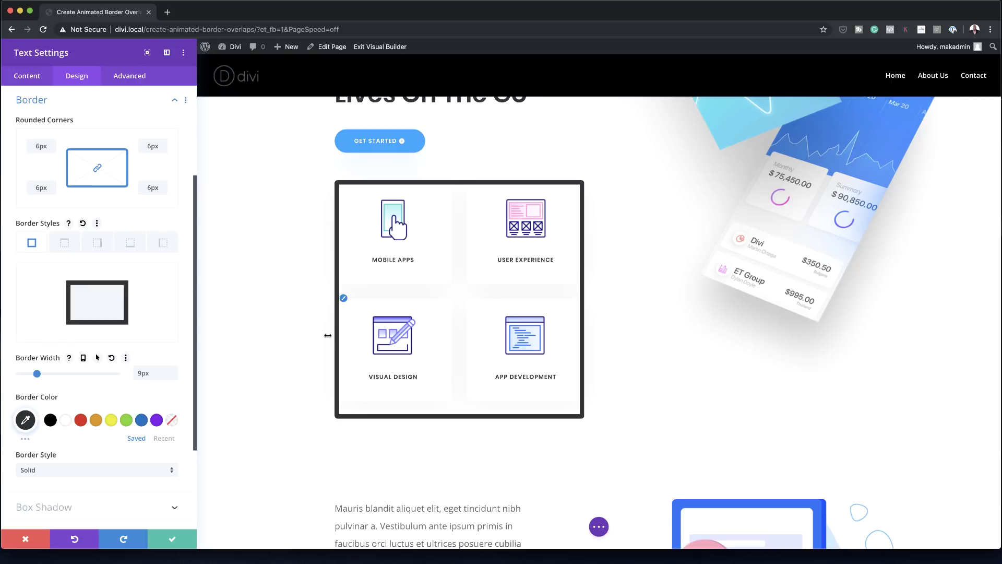
click(25, 421)
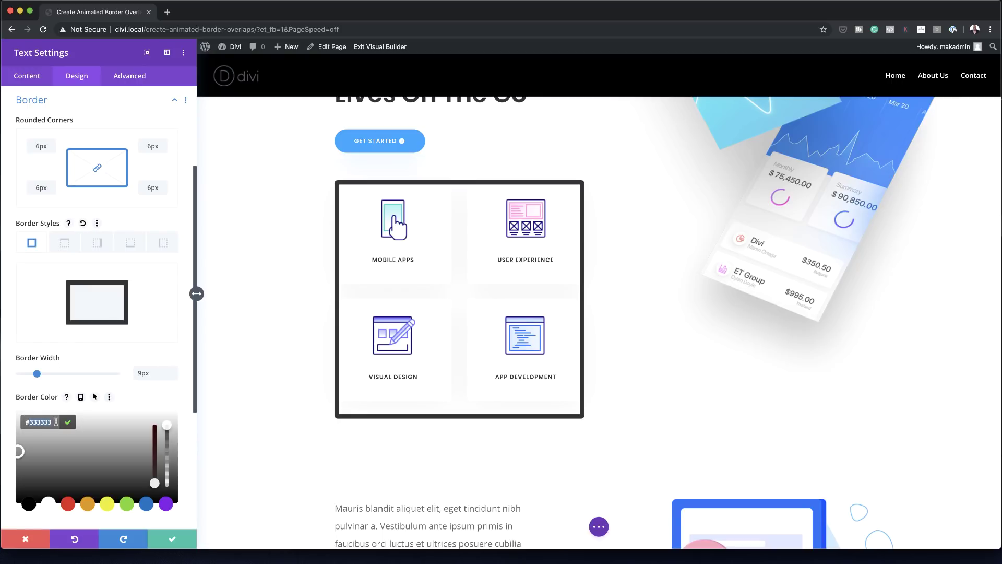
text(#0ae2ff)
scroll(73, 448, down, 5)
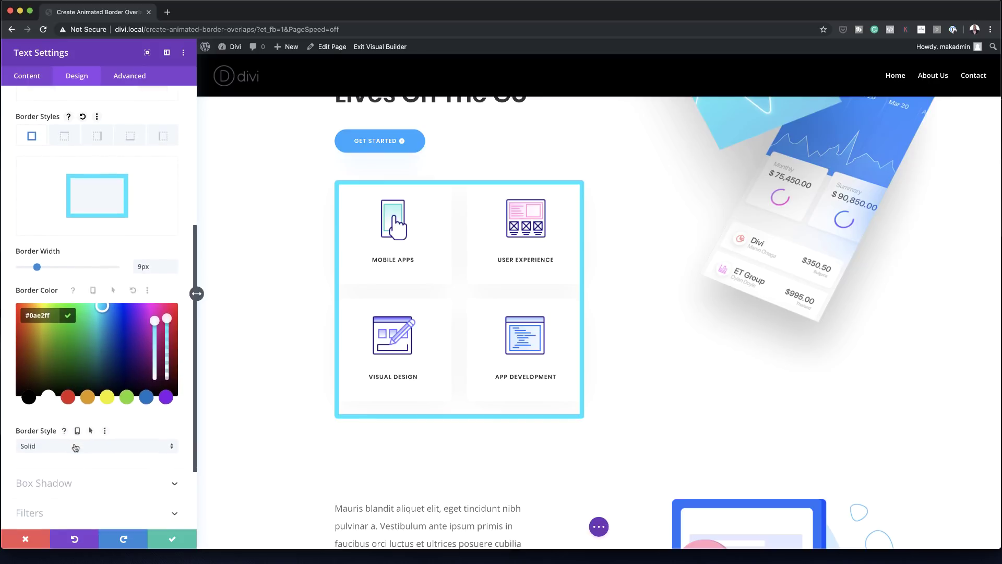
scroll(76, 448, down, 2)
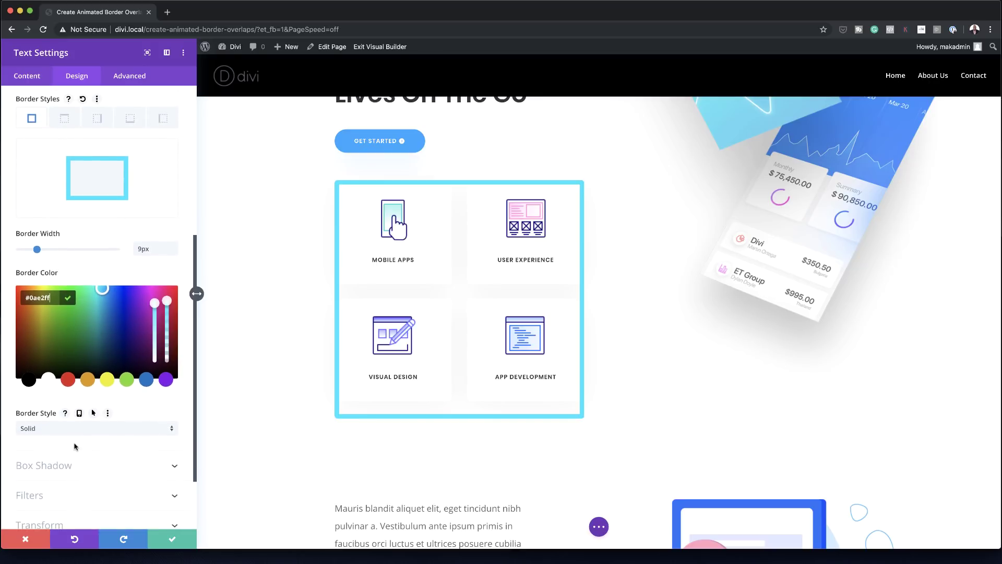
click(74, 431)
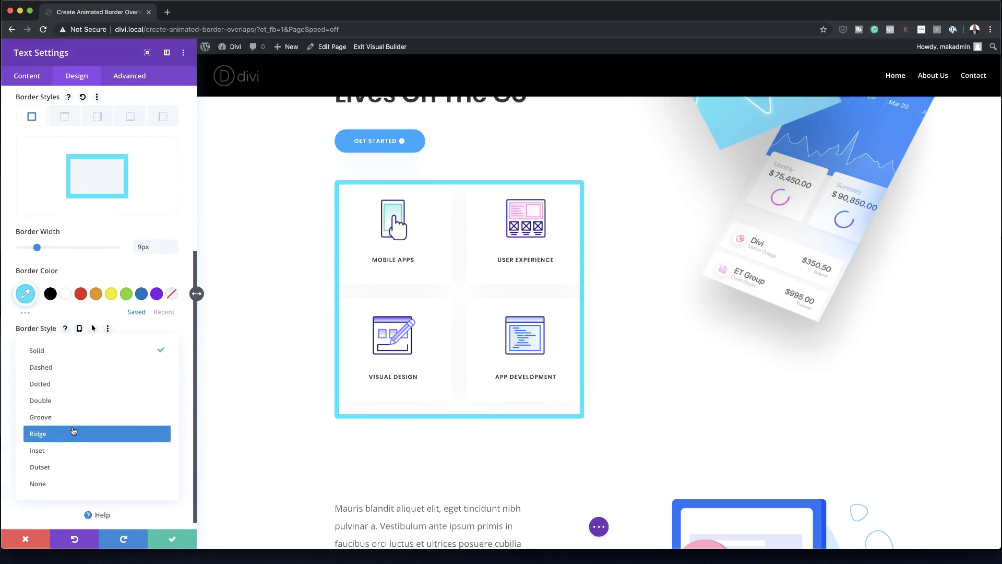
click(59, 400)
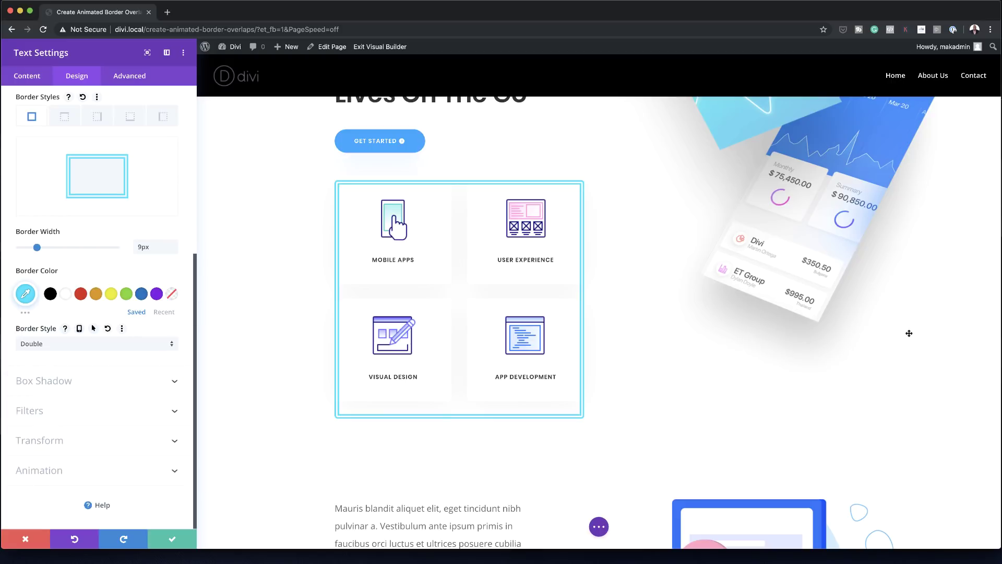
click(49, 472)
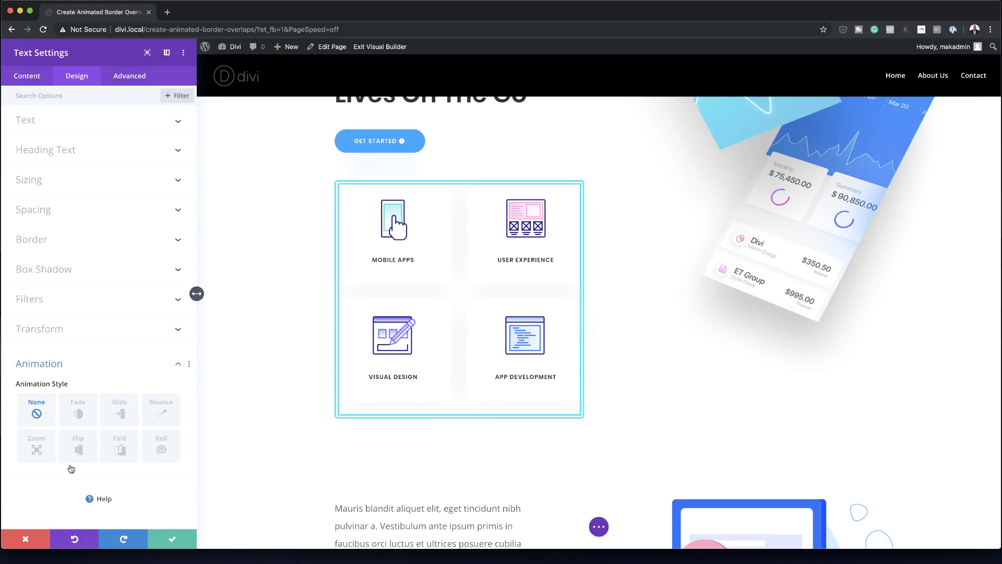
- Apply the Roll animation with a 4500ms duration
click(162, 452)
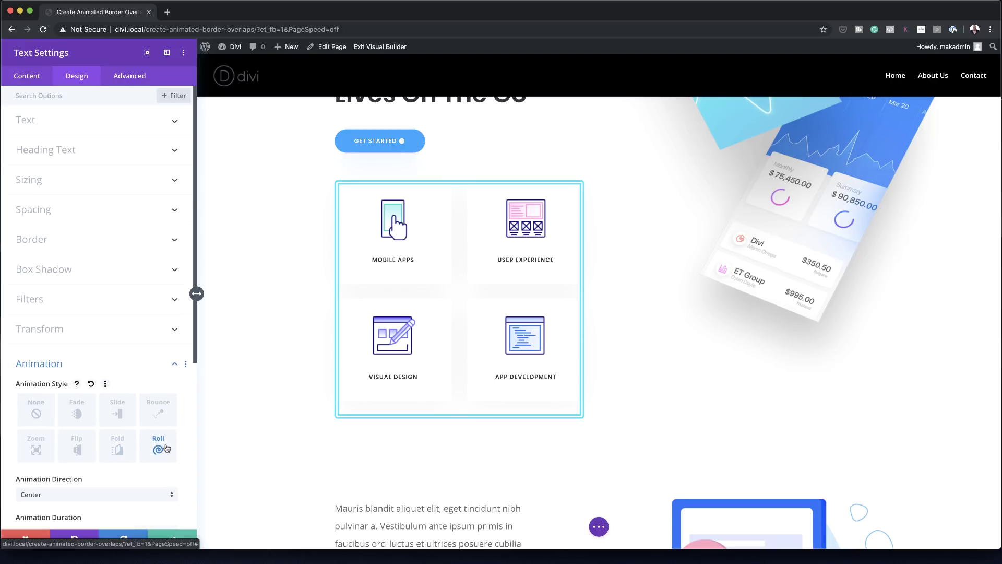
scroll(164, 443, down, 3)
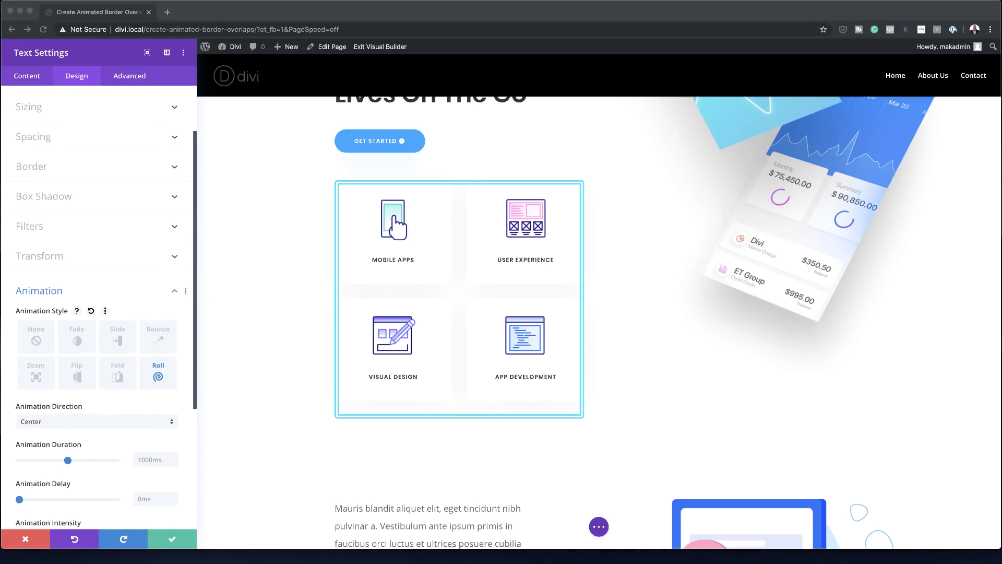
click(153, 464)
text(4500)
- Set the animation delay to 1500ms, intensity to 100% and starting opacity to 100%
scroll(132, 470, down, 3)
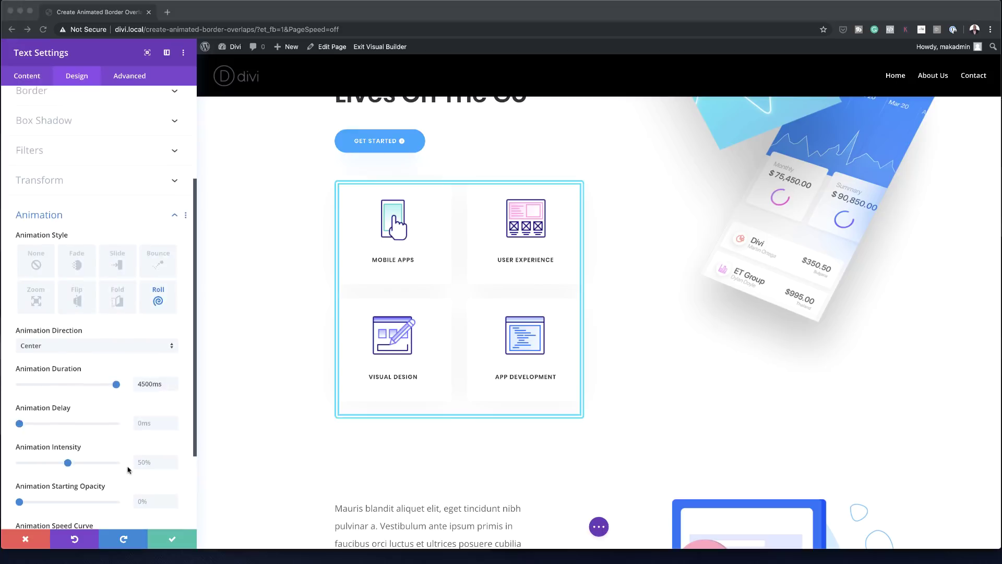
click(152, 422)
text(1500)
scroll(104, 428, down, 1)
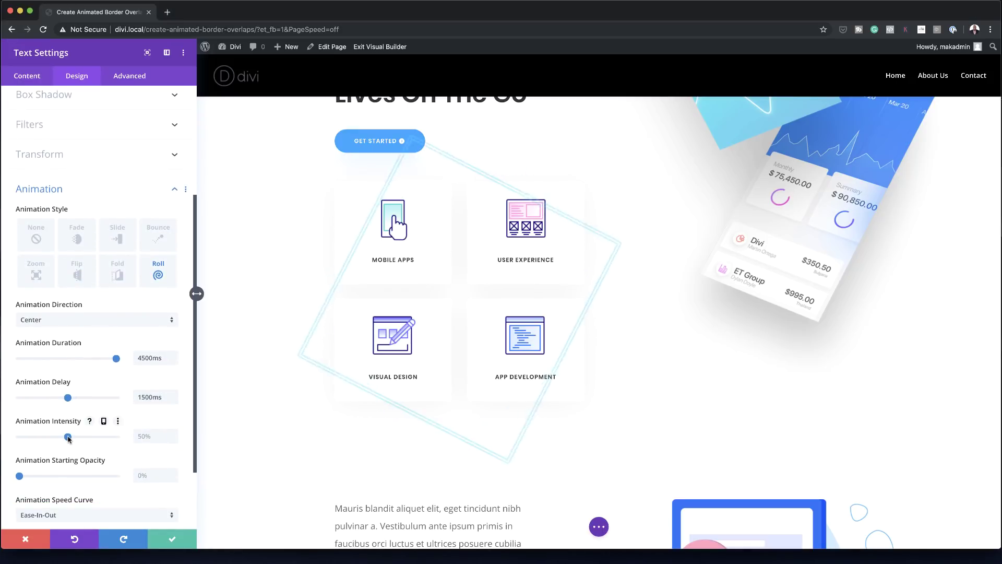
drag(68, 438, 132, 441)
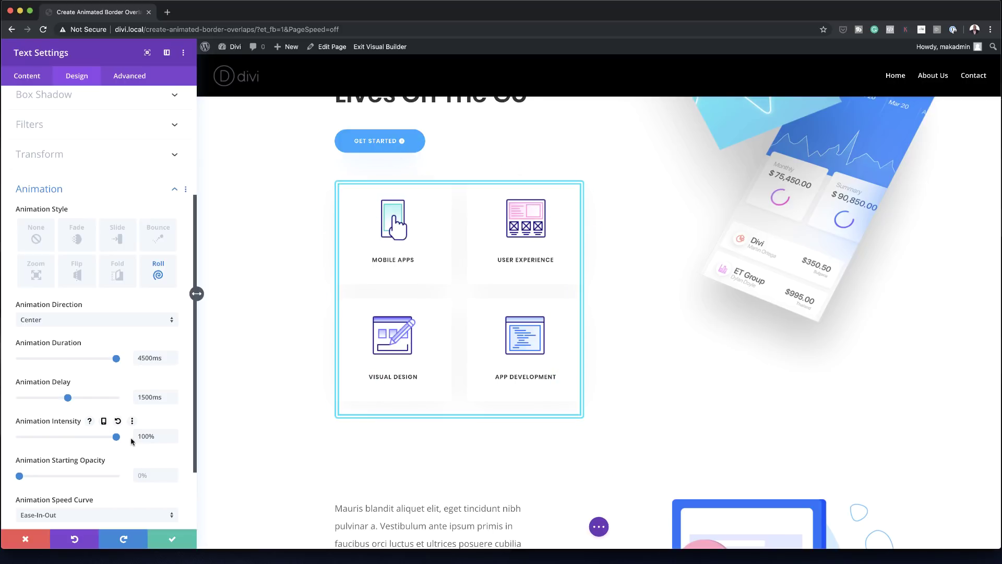
drag(19, 475, 127, 482)
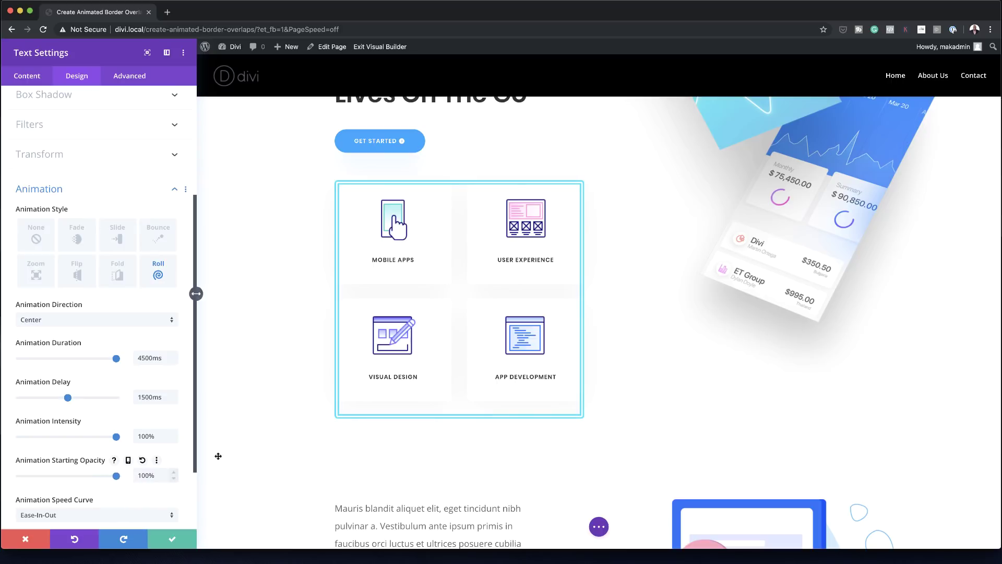
- Save the bordered Text module, duplicate it and open the copy's settings
click(172, 539)
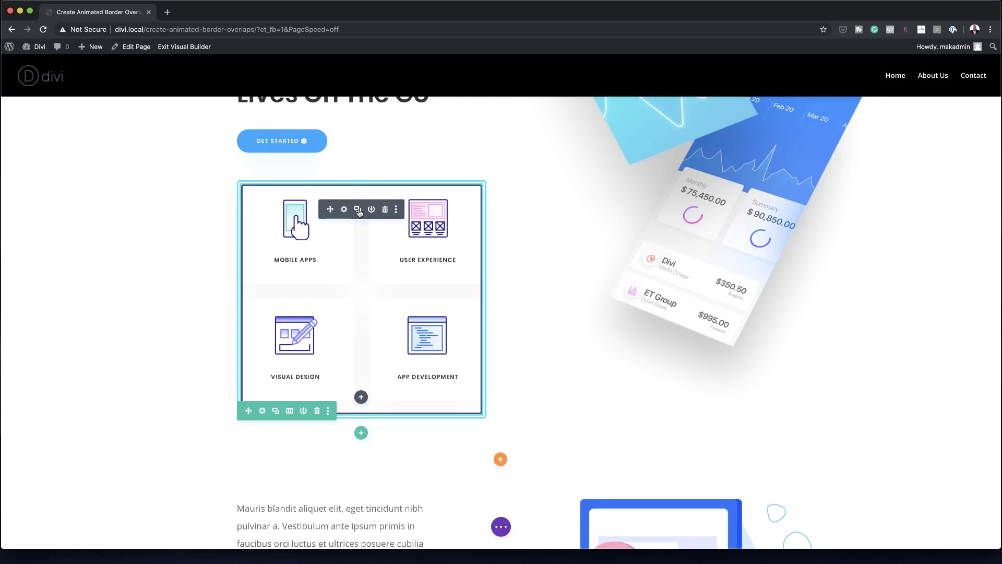
click(358, 209)
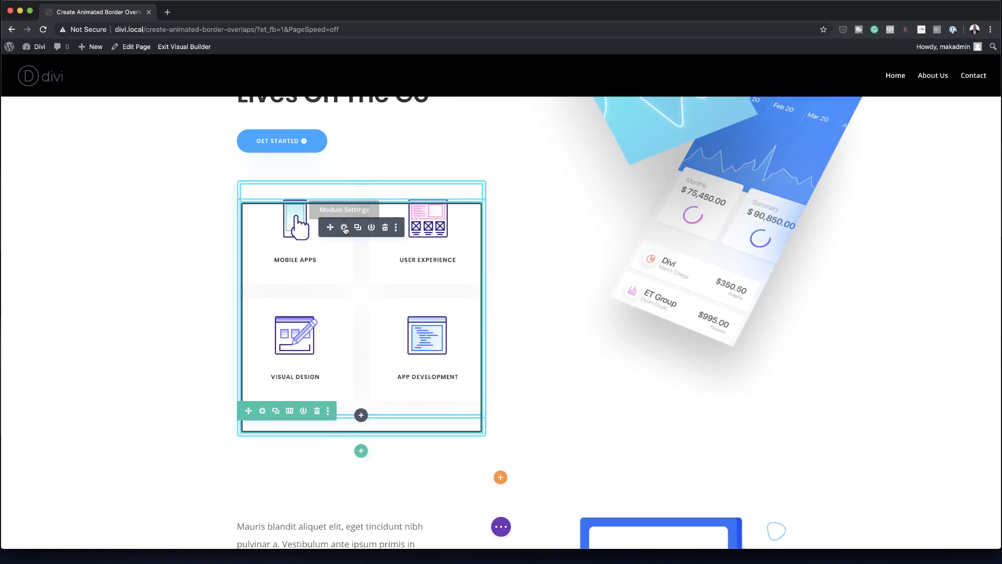
click(344, 228)
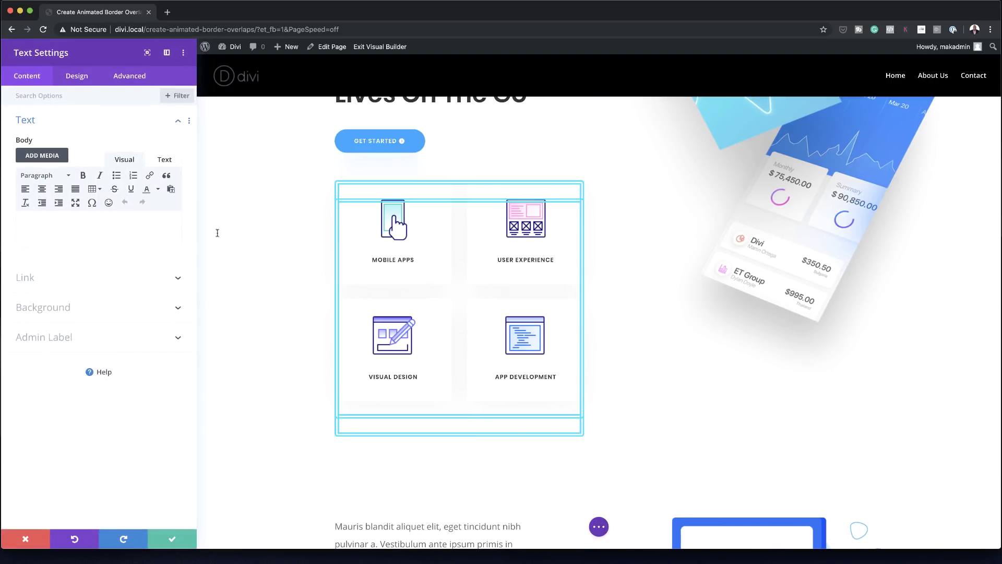
- Shift the duplicate up with a -495px top margin
click(78, 77)
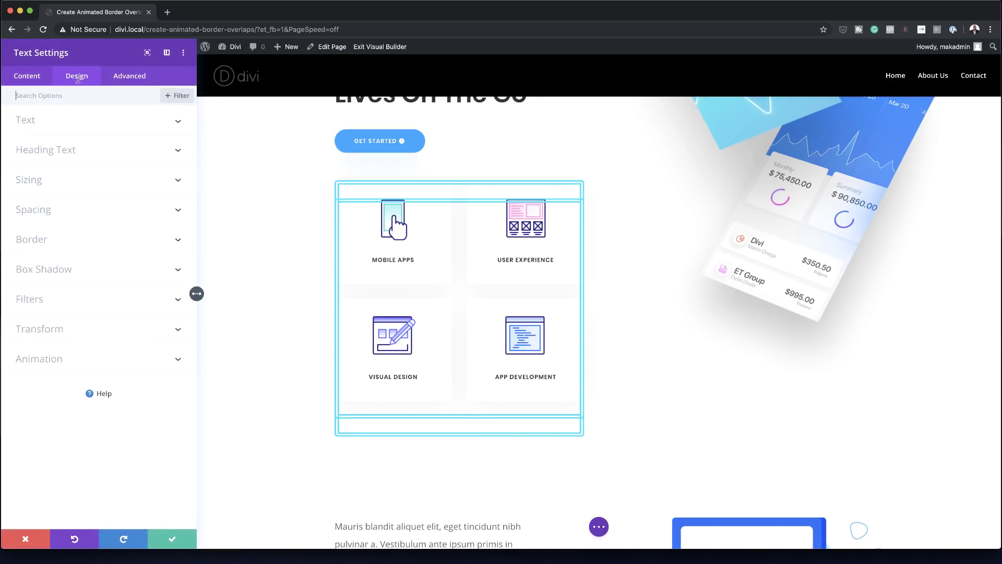
click(43, 211)
mouse_move(47, 256)
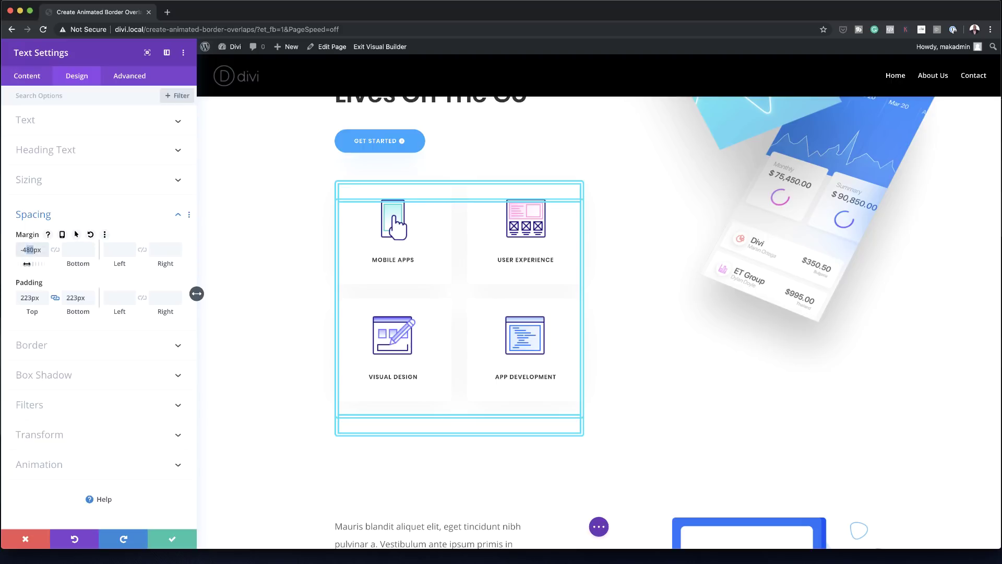
drag(26, 263, 178, 368)
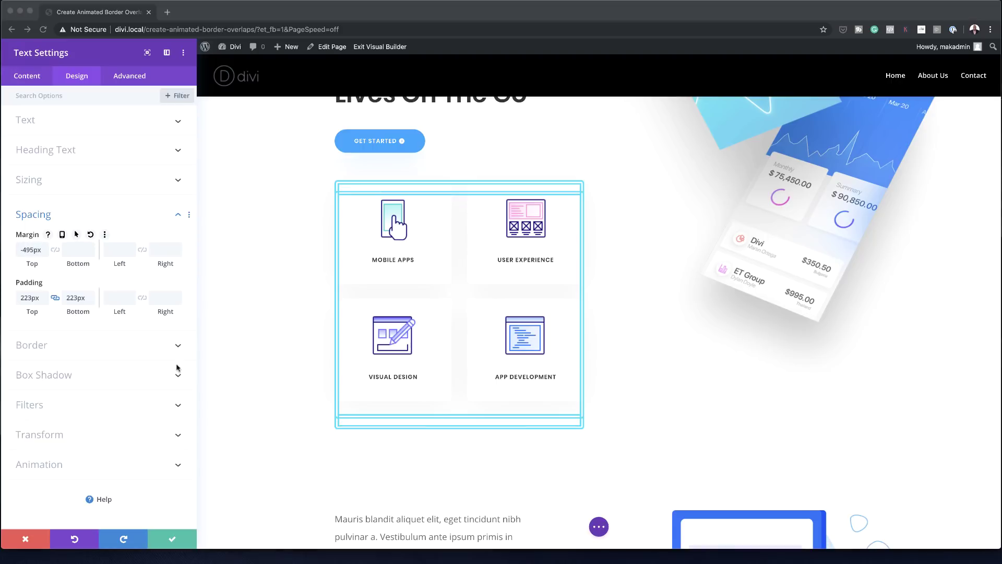
- Change the duplicate's double border colour to light grey #ededed
click(103, 349)
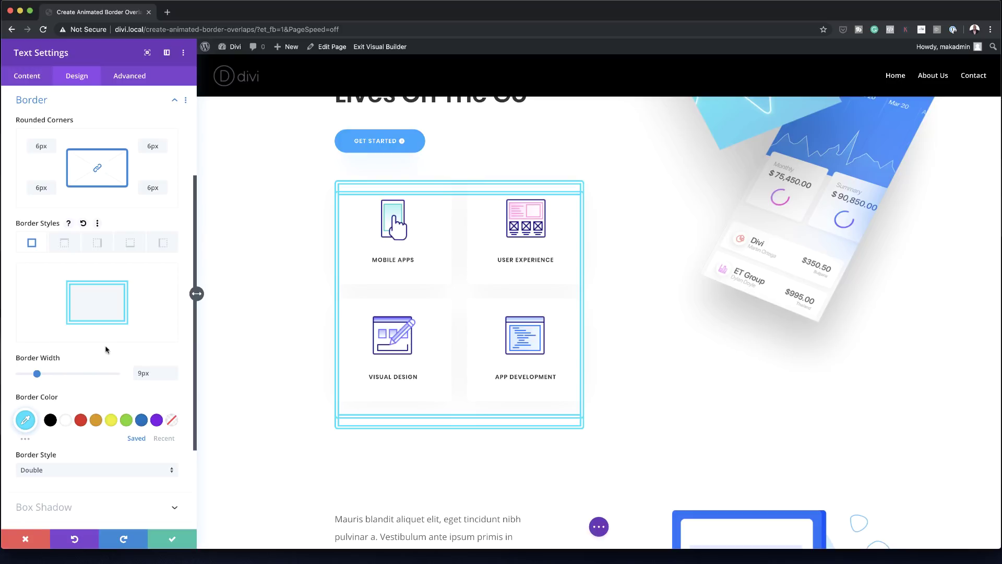
click(26, 420)
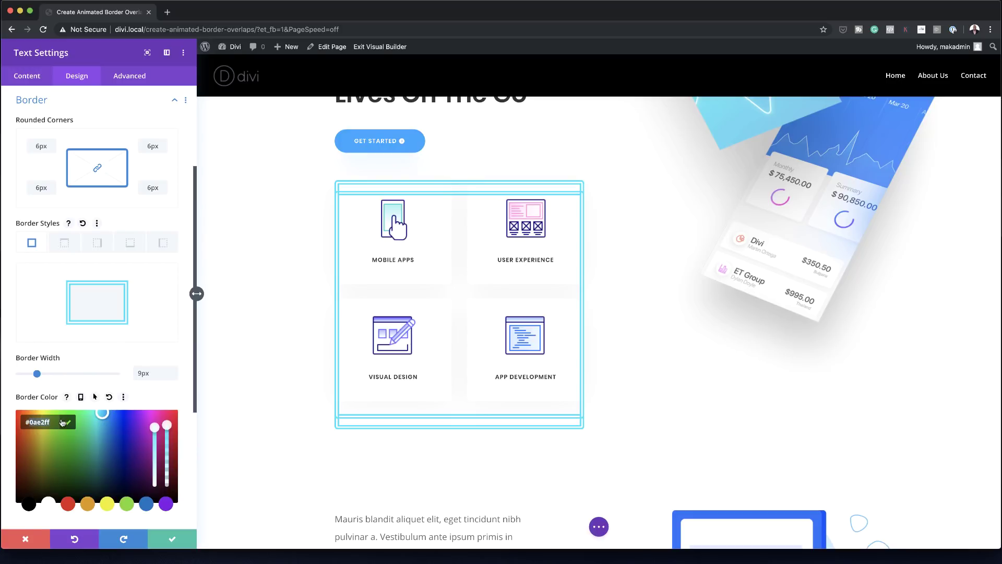
text(#ededed)
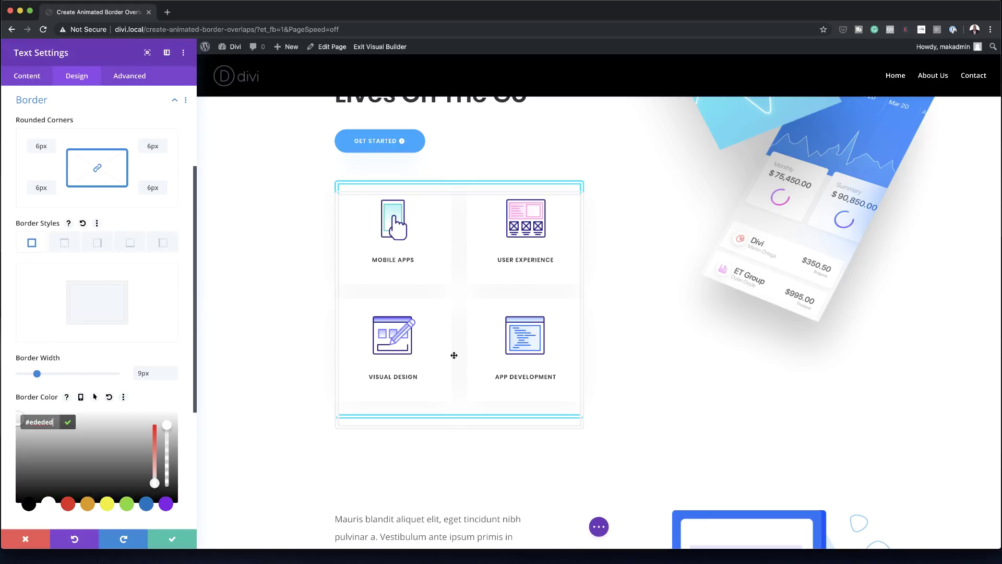
scroll(111, 373, down, 2)
scroll(111, 374, down, 3)
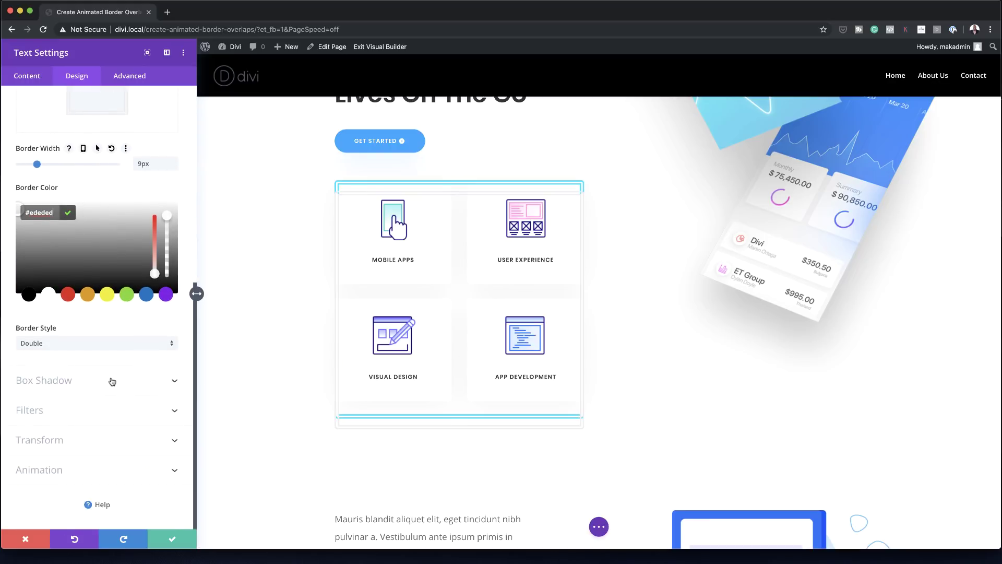
click(62, 471)
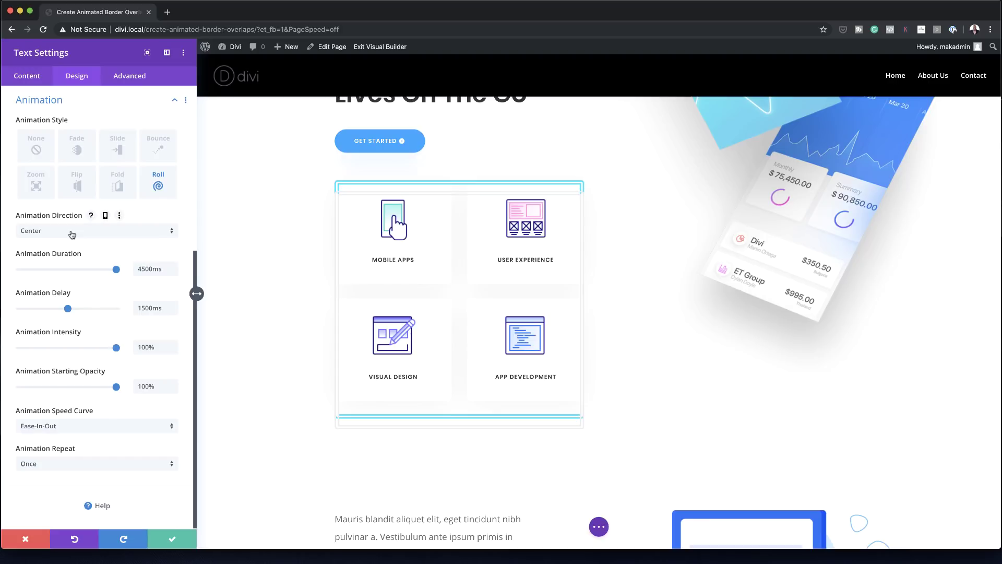
- Make the grey box's animation loop with 5000ms duration and 2000ms delay, then save
click(84, 465)
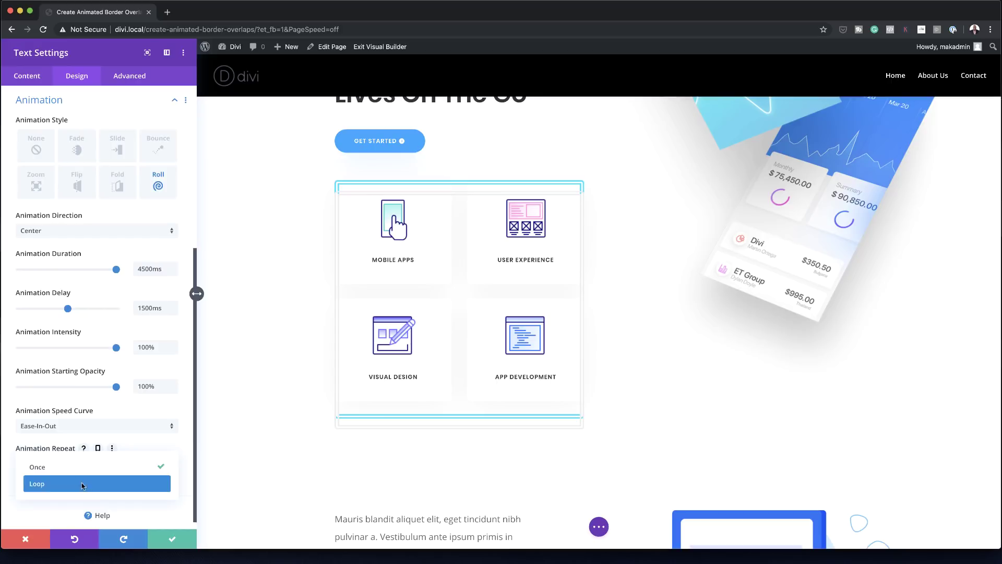
click(82, 484)
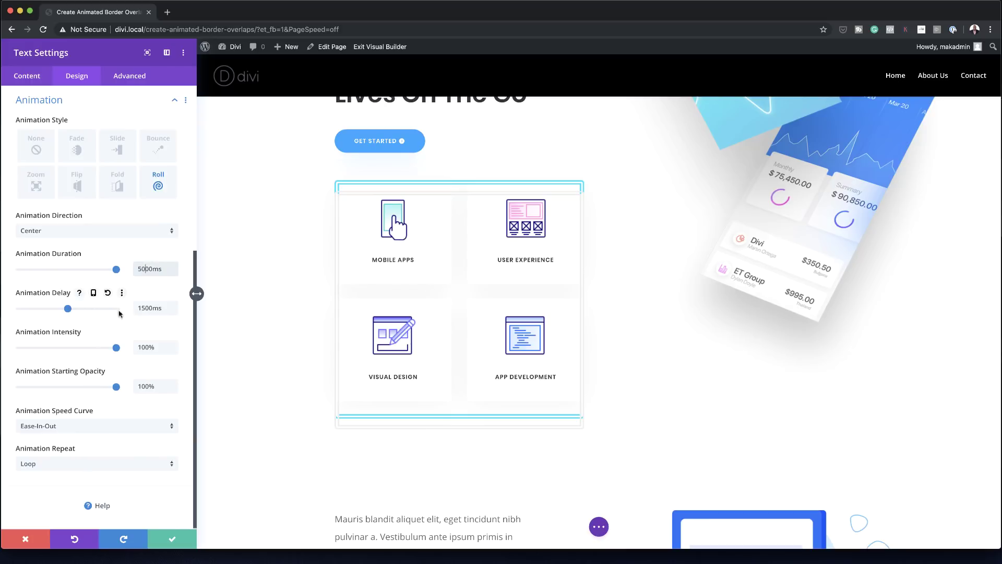
drag(144, 307, 130, 309)
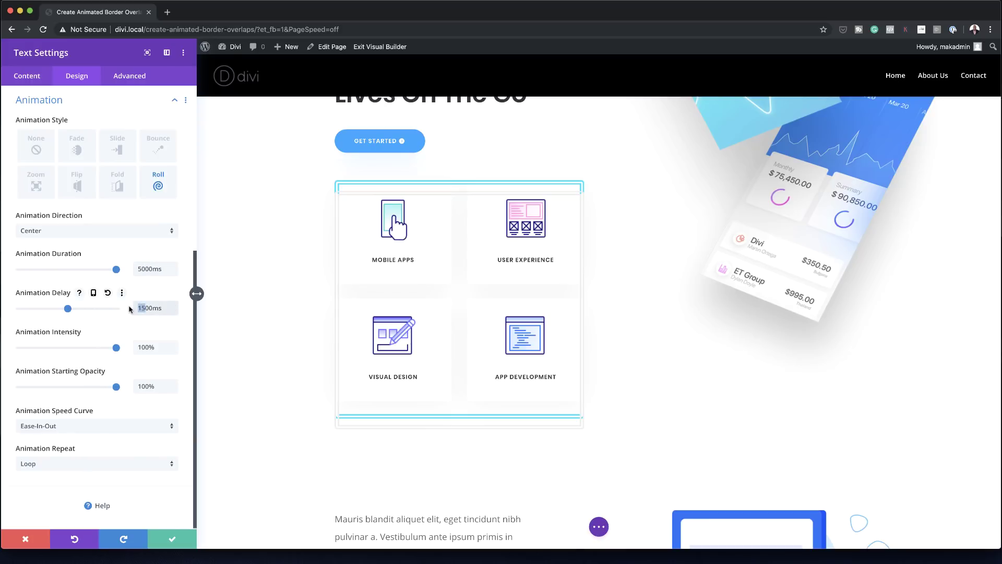
text(20)
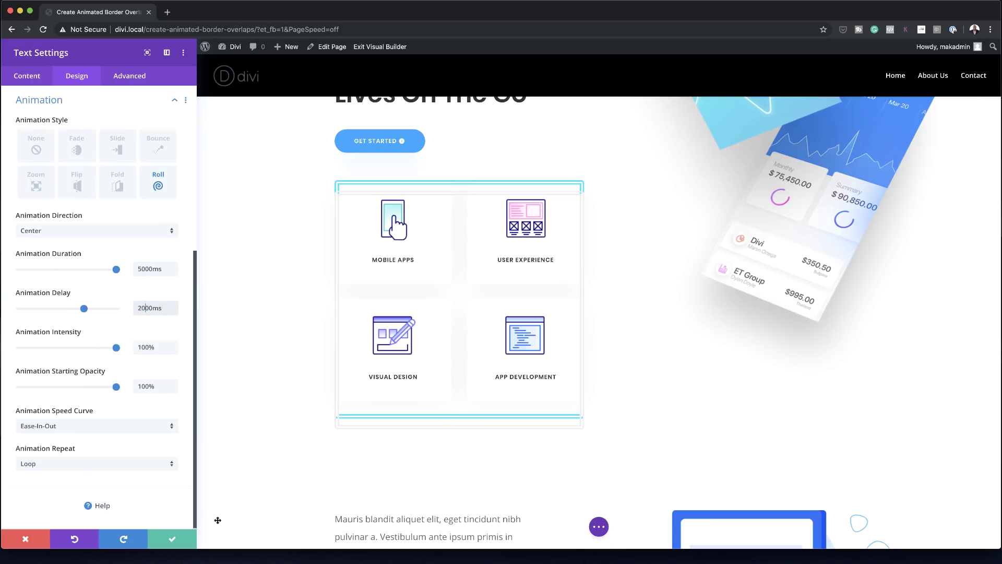
click(173, 538)
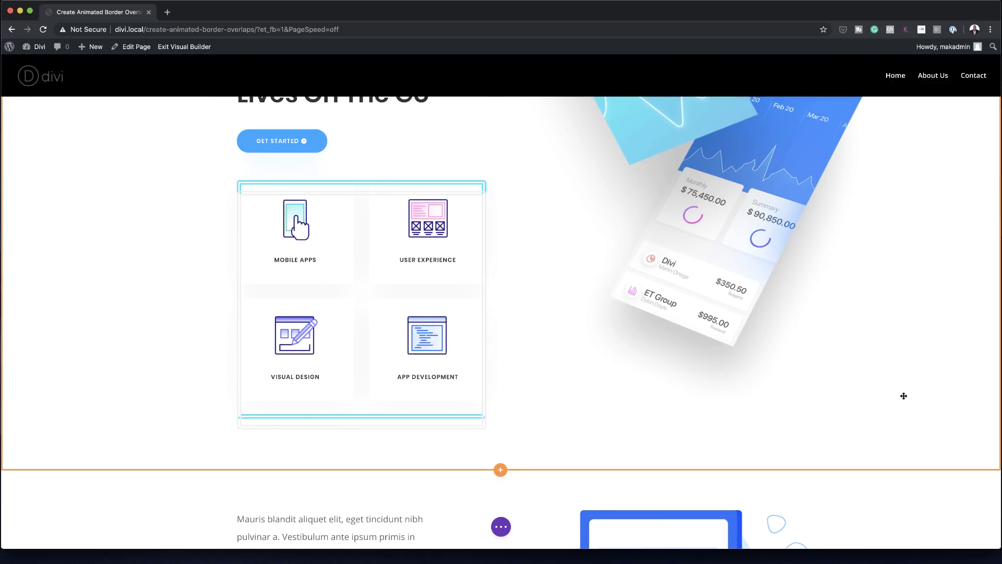
- Scroll to the process section and open the ladder illustration image's settings
scroll(903, 395, up, 5)
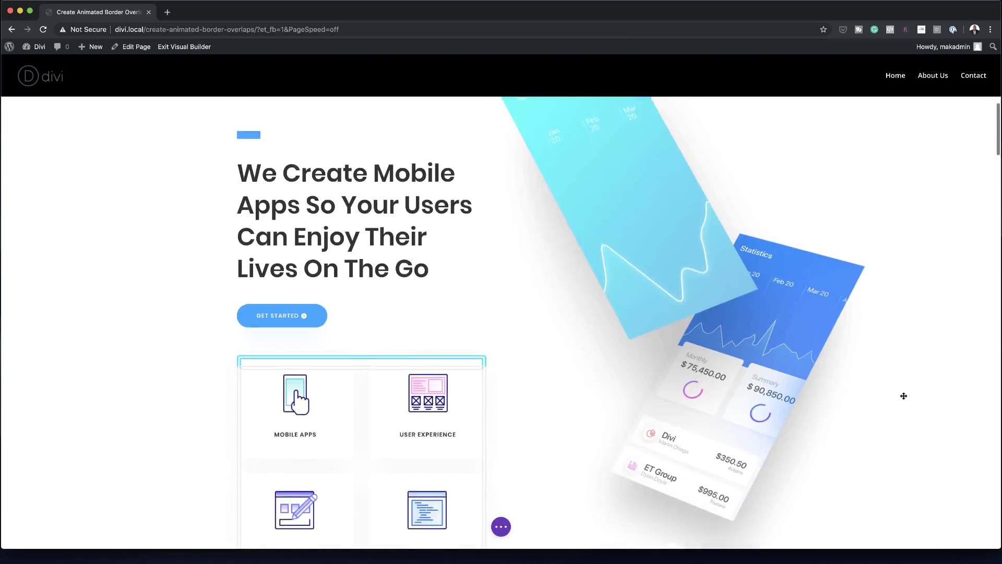
scroll(904, 395, down, 10)
scroll(903, 396, up, 5)
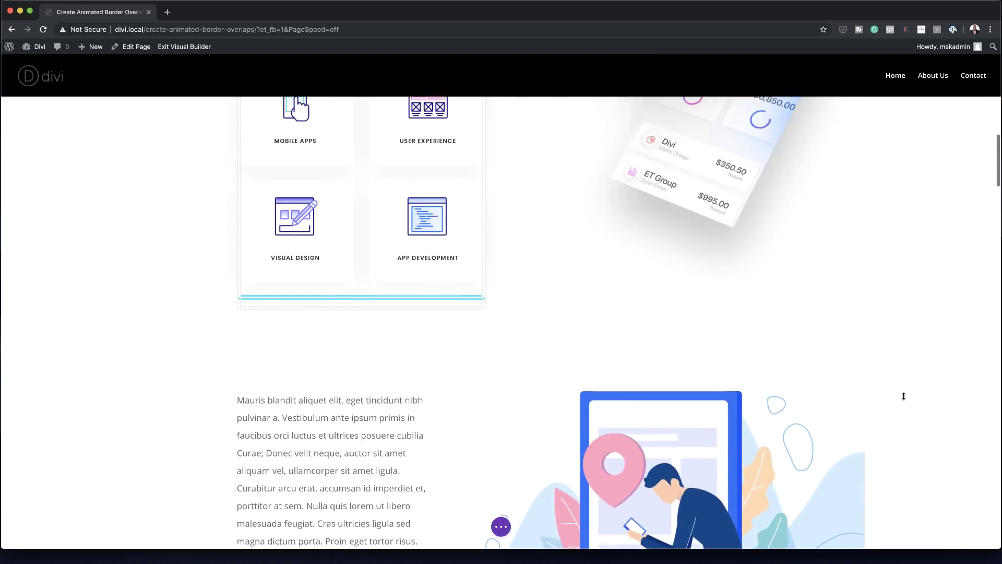
scroll(903, 395, down, 10)
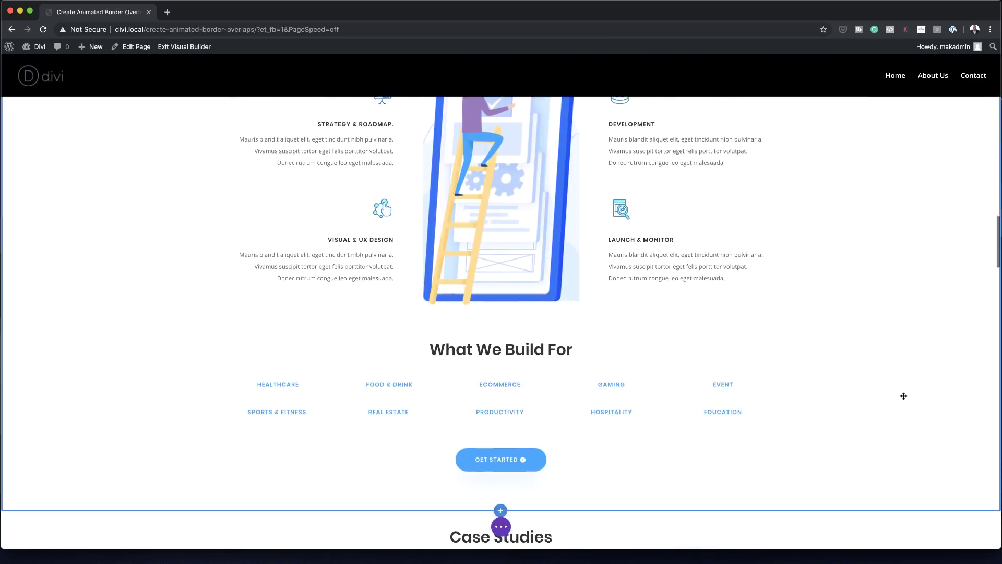
scroll(903, 396, up, 3)
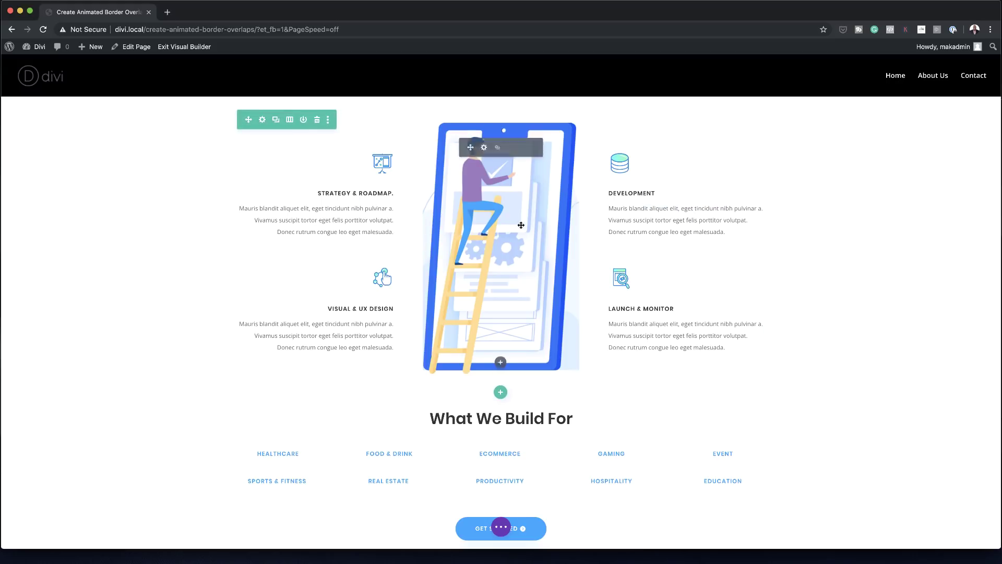
click(484, 148)
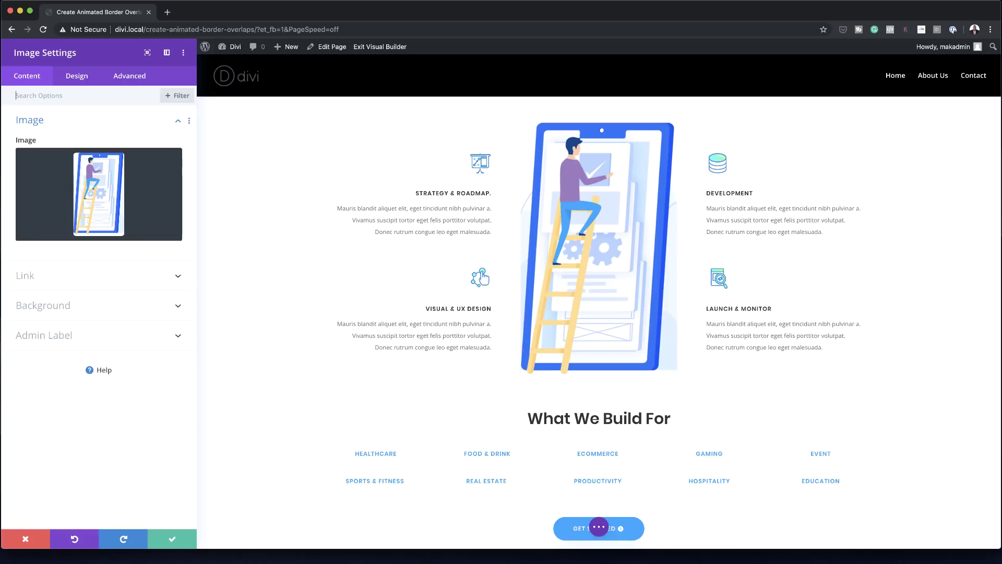
- Keep the illustration's 70px top margin on desktop but set it to 0px on tablet and phone
click(74, 79)
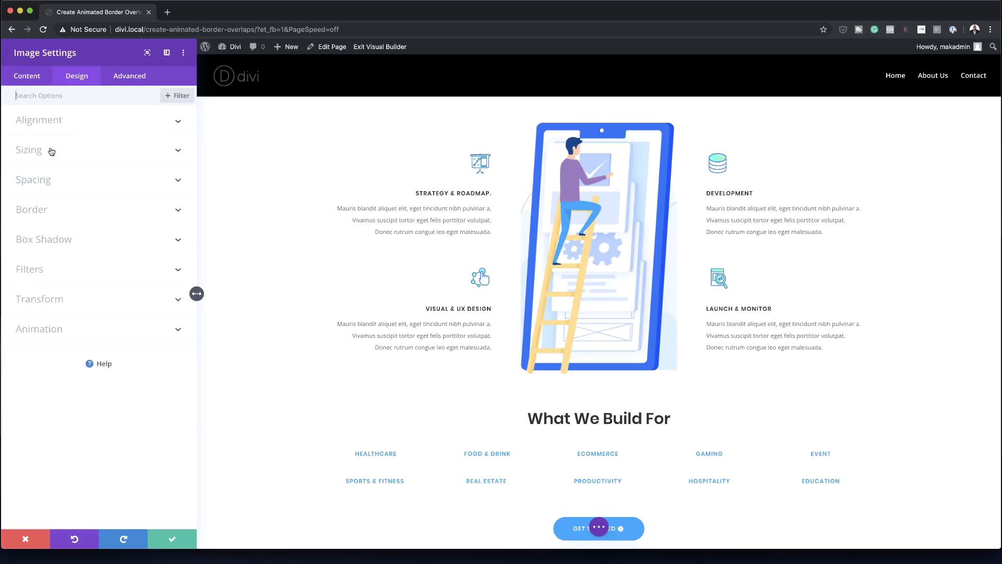
click(44, 183)
click(16, 252)
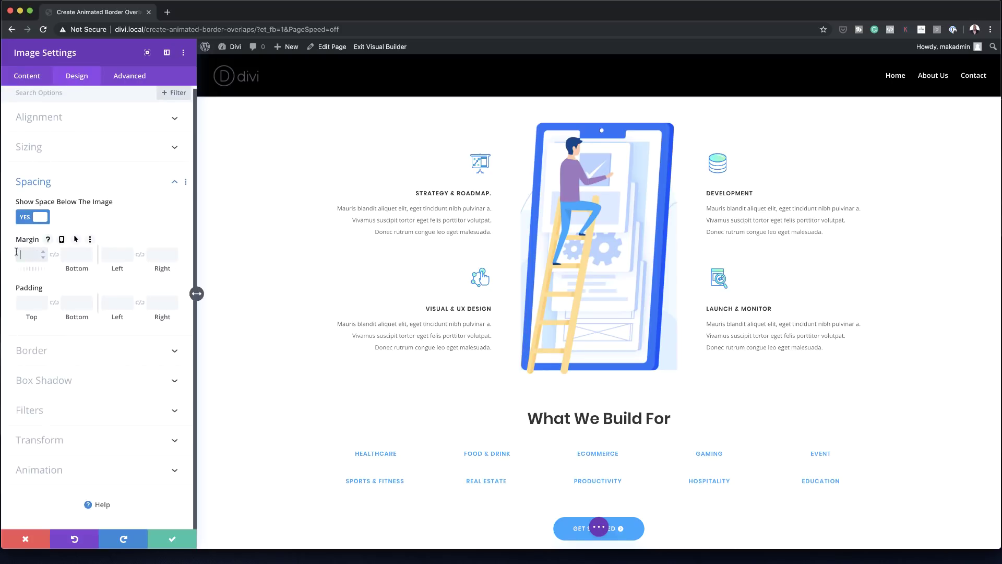
key(Return)
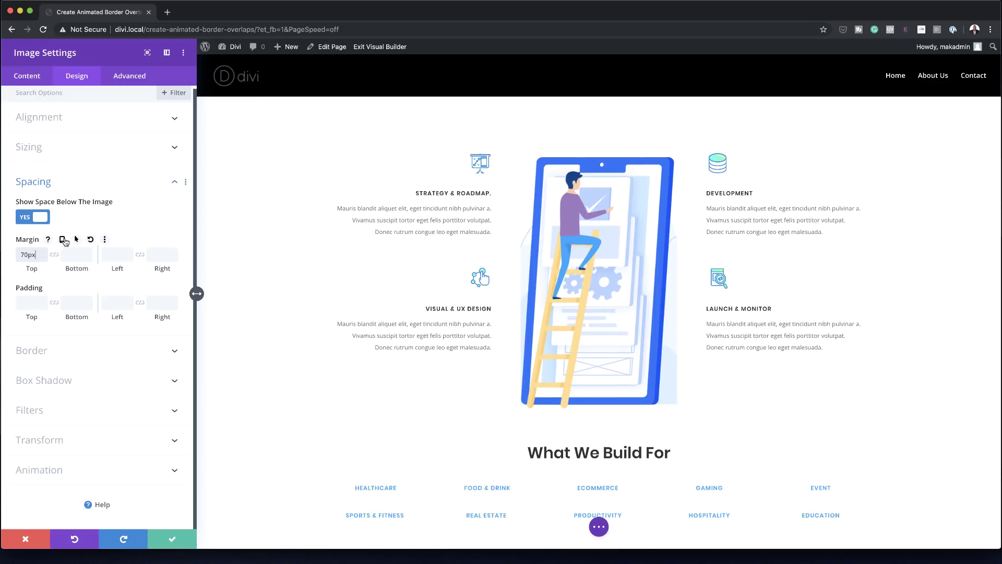
click(62, 240)
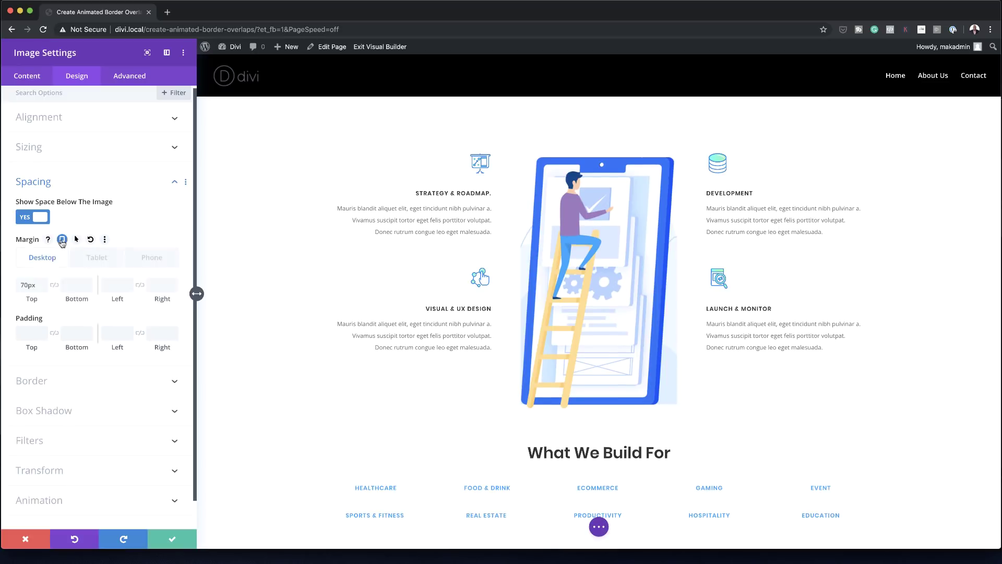
click(94, 265)
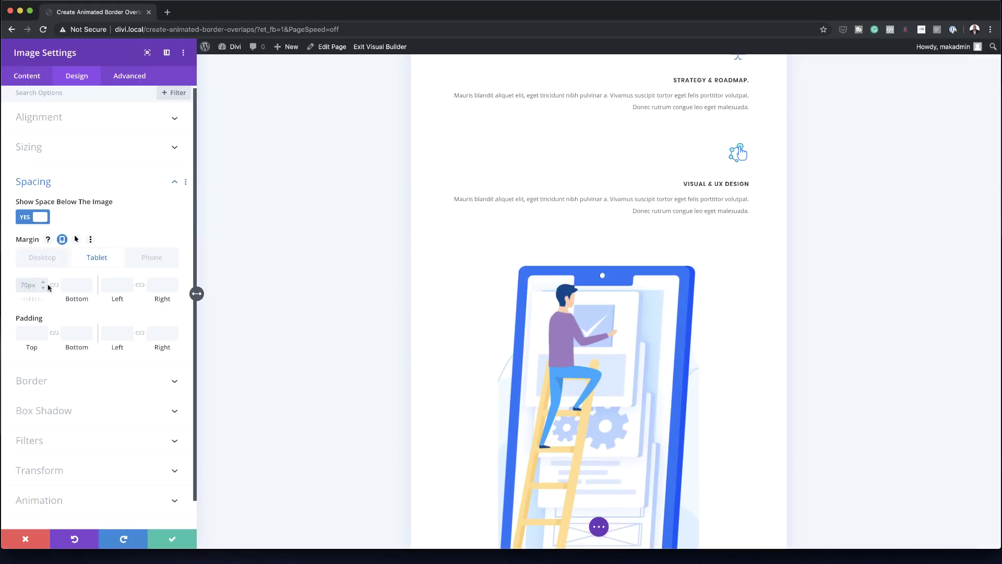
text(0)
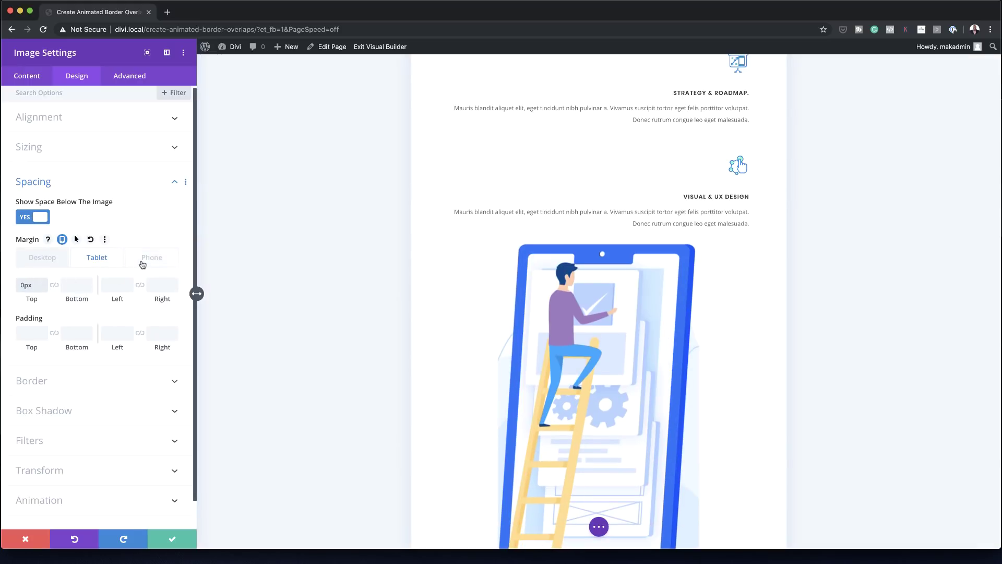
click(142, 263)
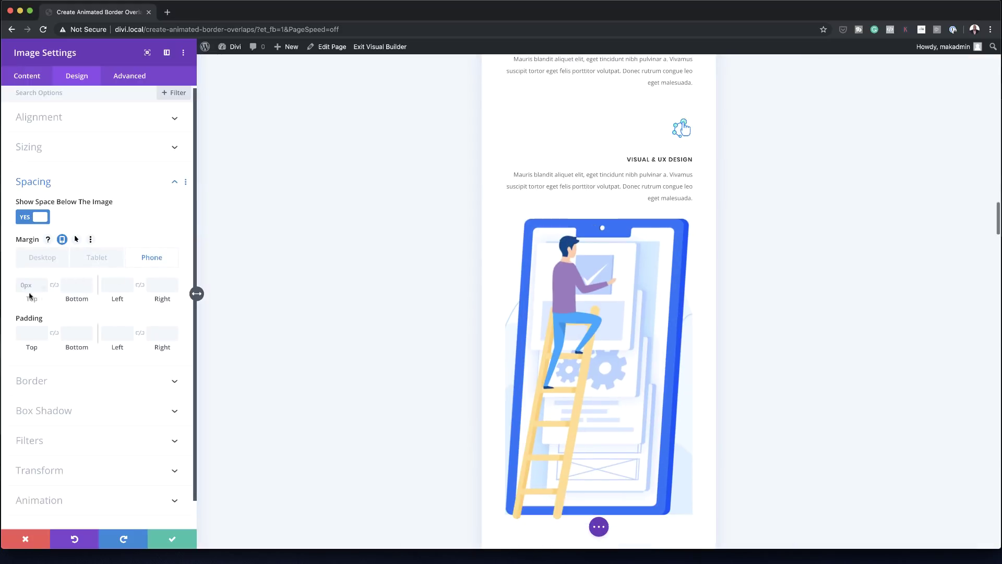
click(46, 261)
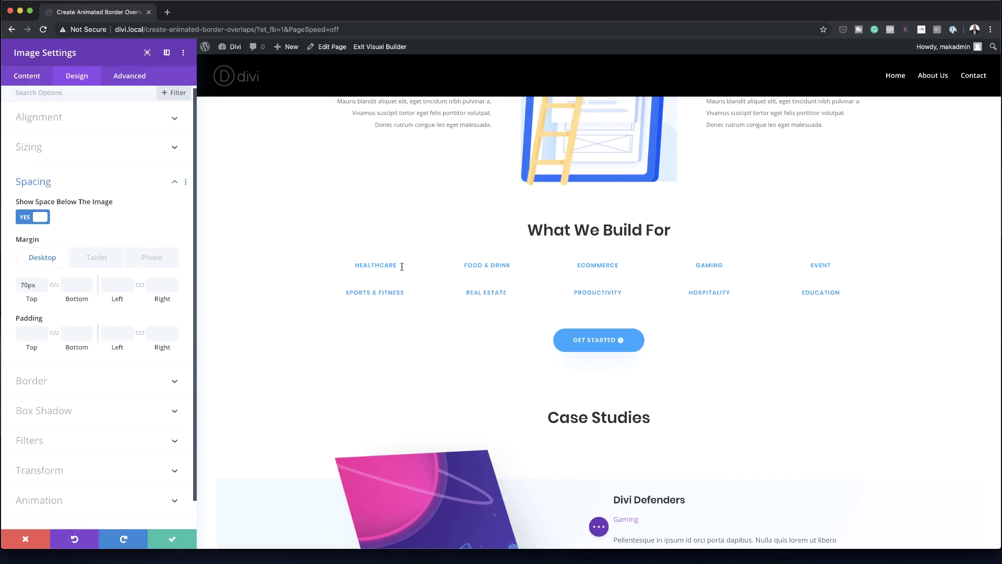
scroll(326, 407, up, 5)
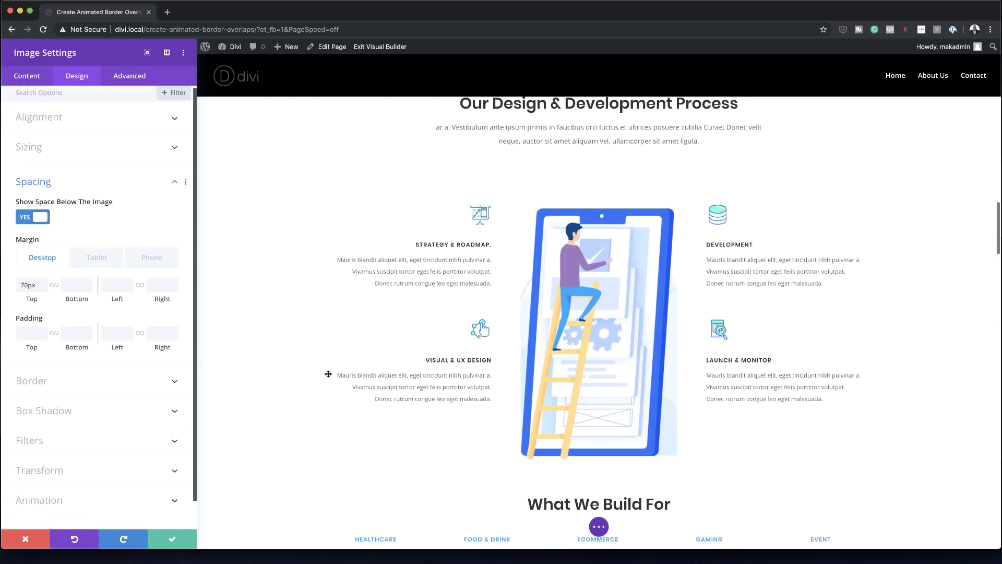
- Give the Strategy text module a white background and save it
click(172, 538)
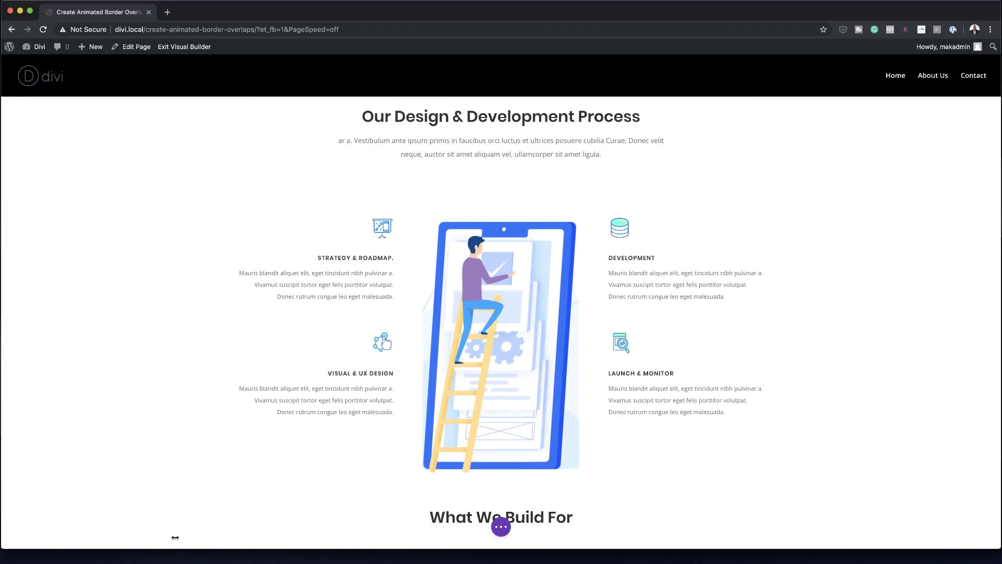
mouse_move(262, 276)
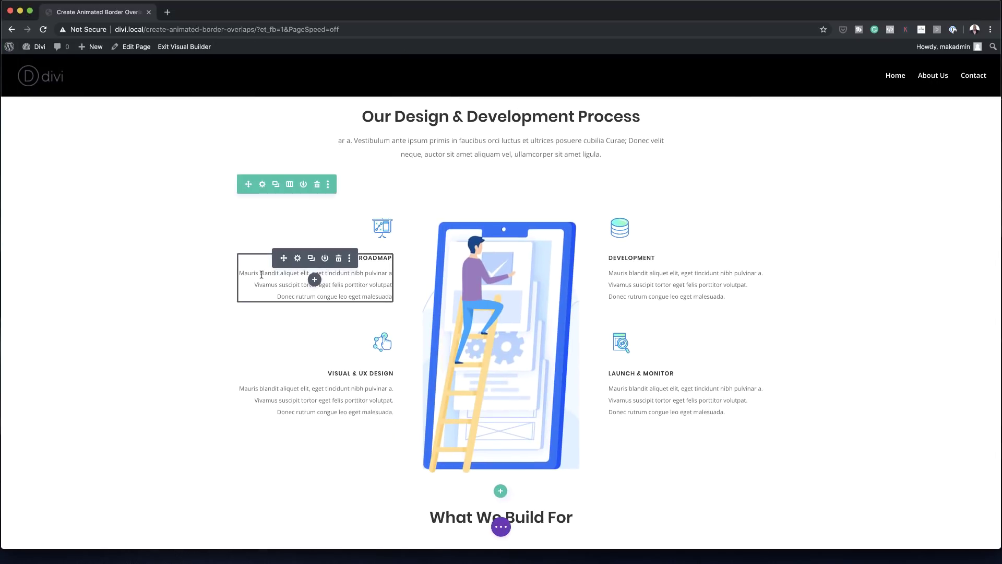
click(298, 261)
click(43, 185)
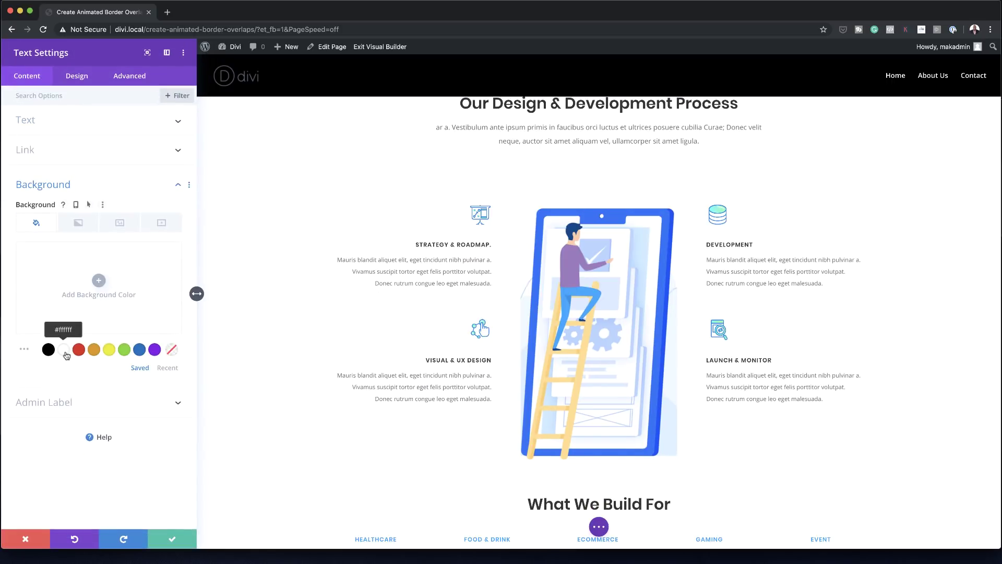
click(65, 353)
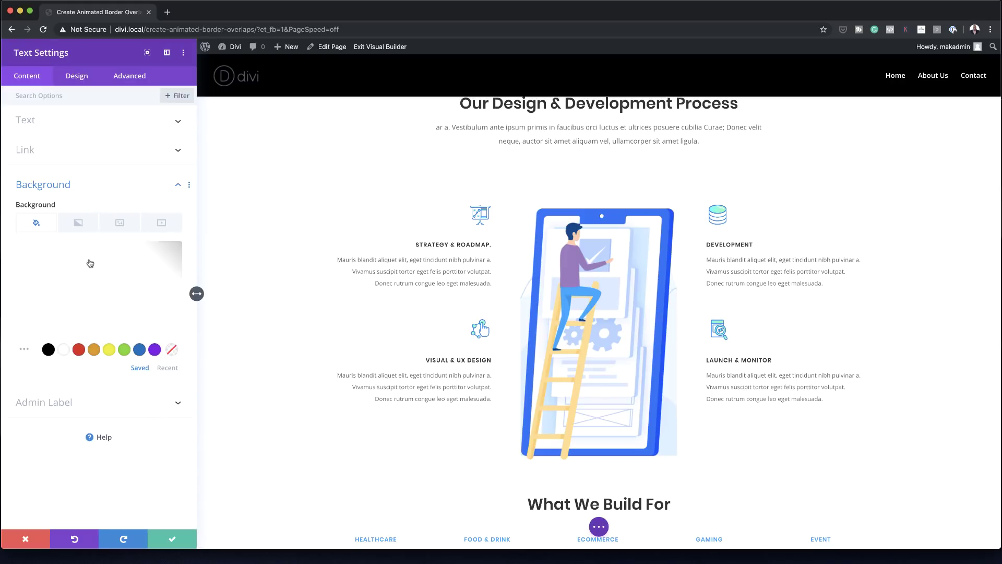
mouse_move(89, 259)
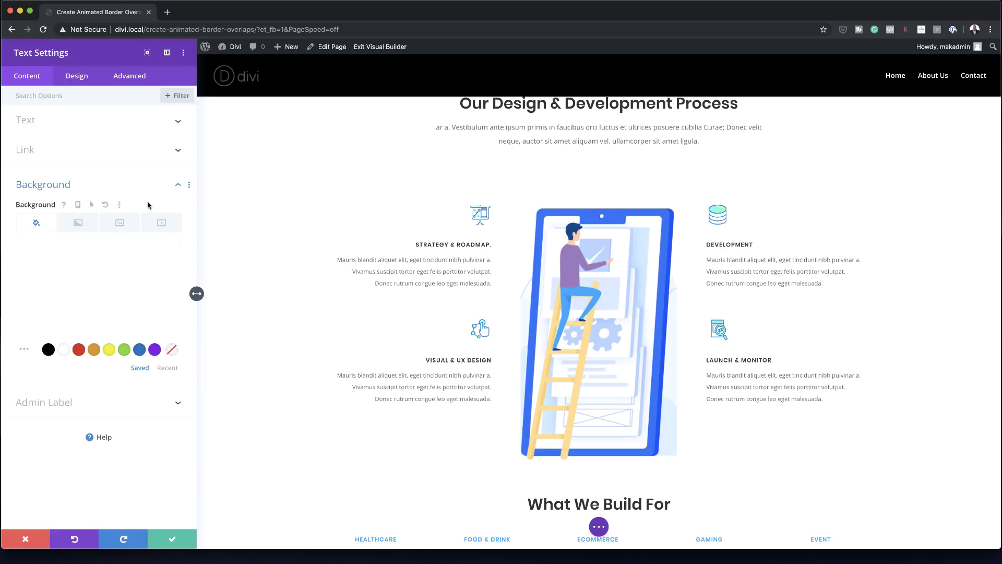
click(129, 204)
click(158, 216)
click(168, 537)
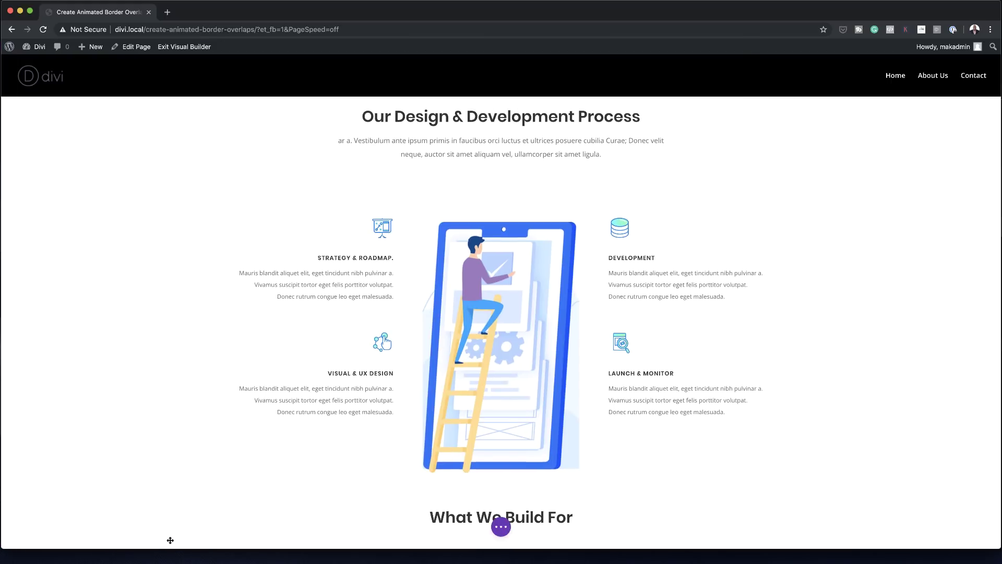
- Copy the Visual & UX Design module's styles and paste them onto Launch & Monitor
right_click(334, 382)
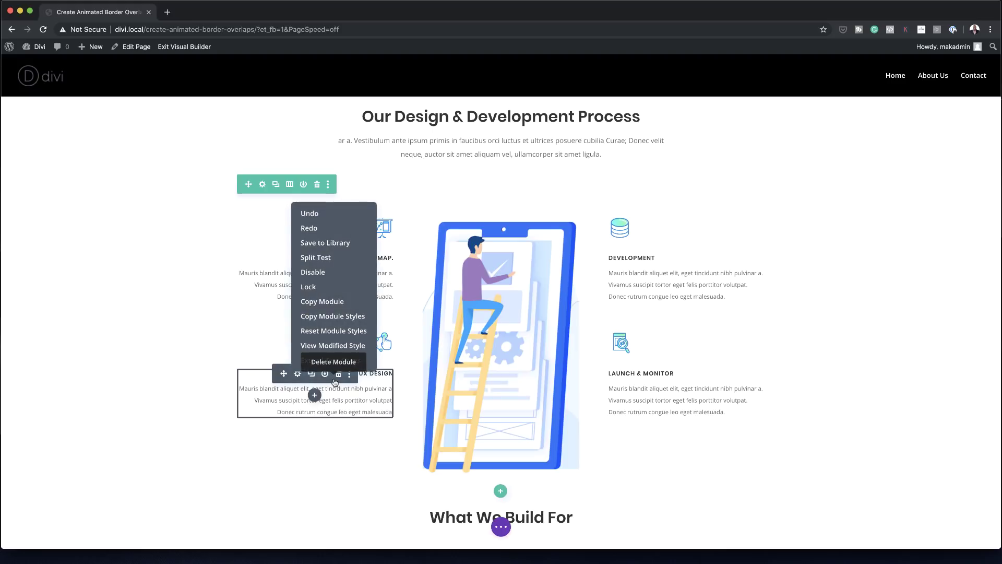
right_click(675, 384)
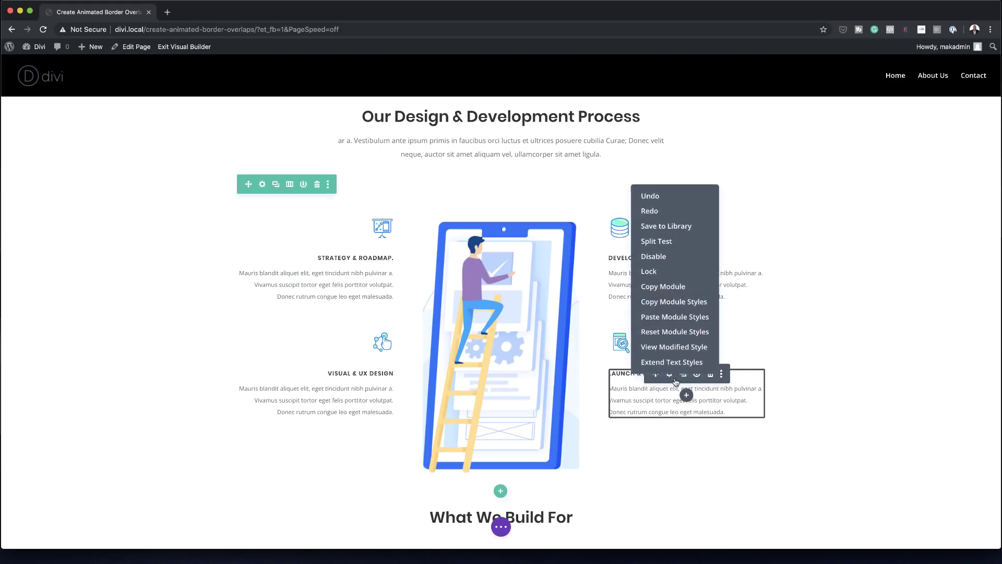
click(673, 316)
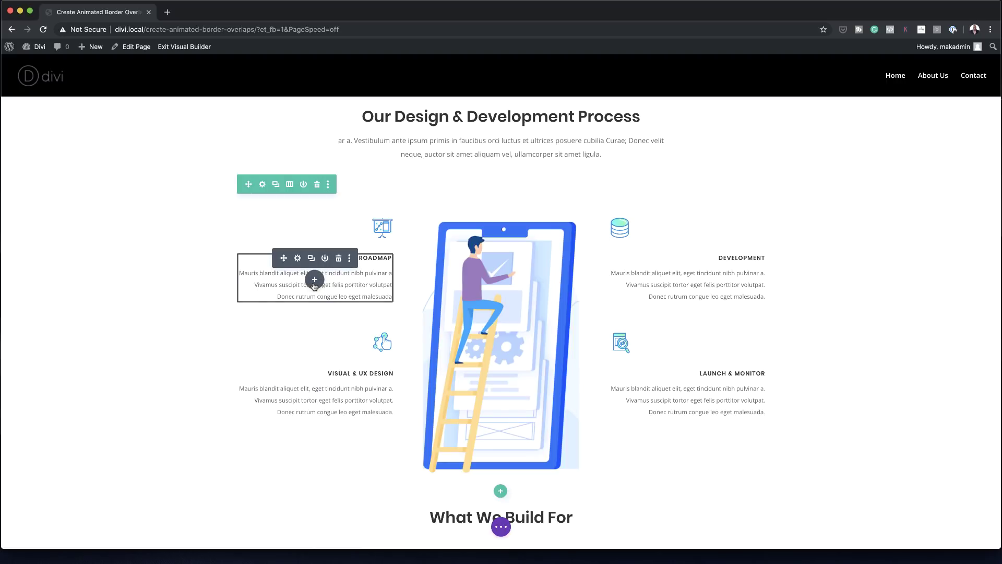
- Insert a Text module below Strategy & Roadmap and delete its placeholder body text
click(314, 281)
click(282, 358)
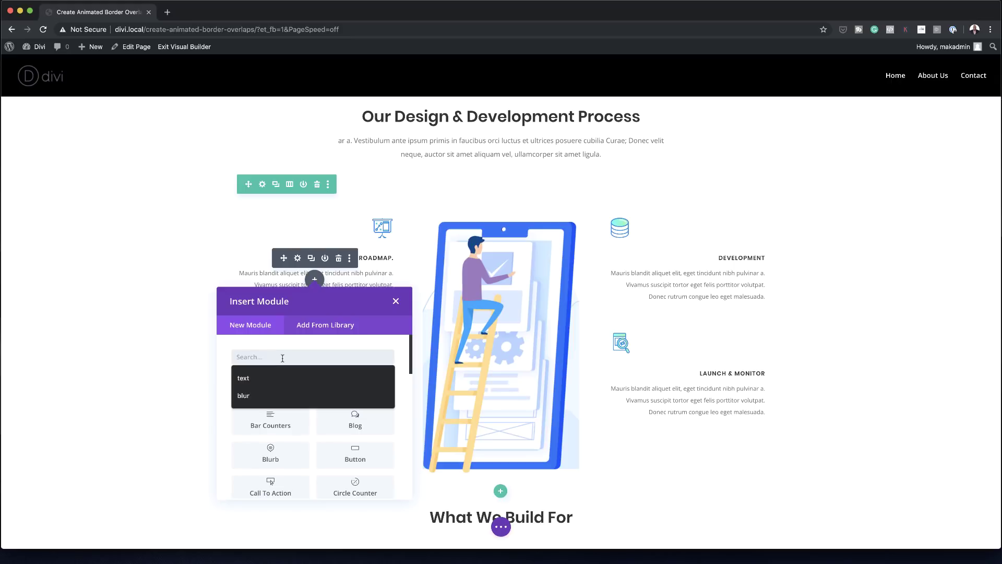
text(te)
click(269, 379)
click(269, 386)
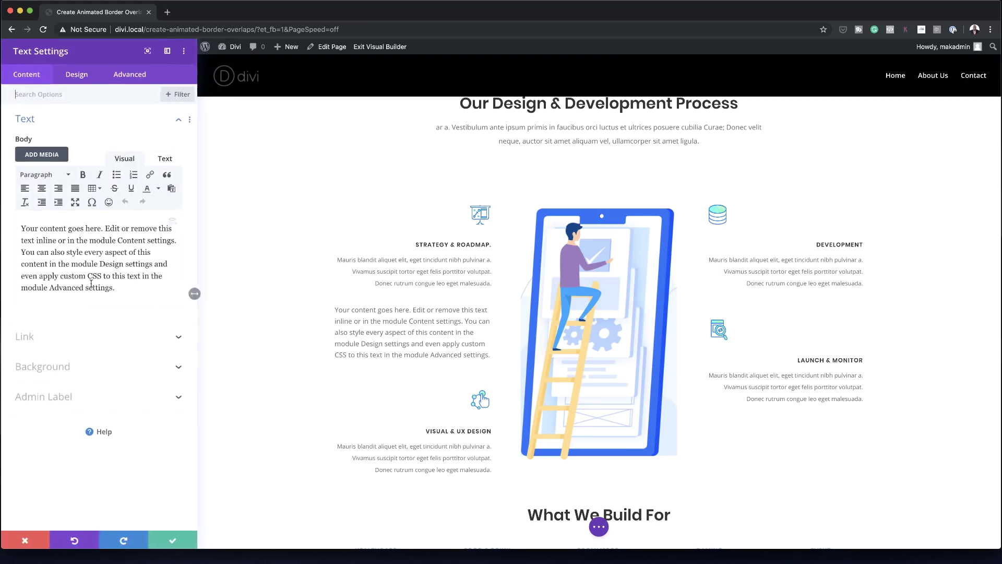
drag(122, 290, 9, 228)
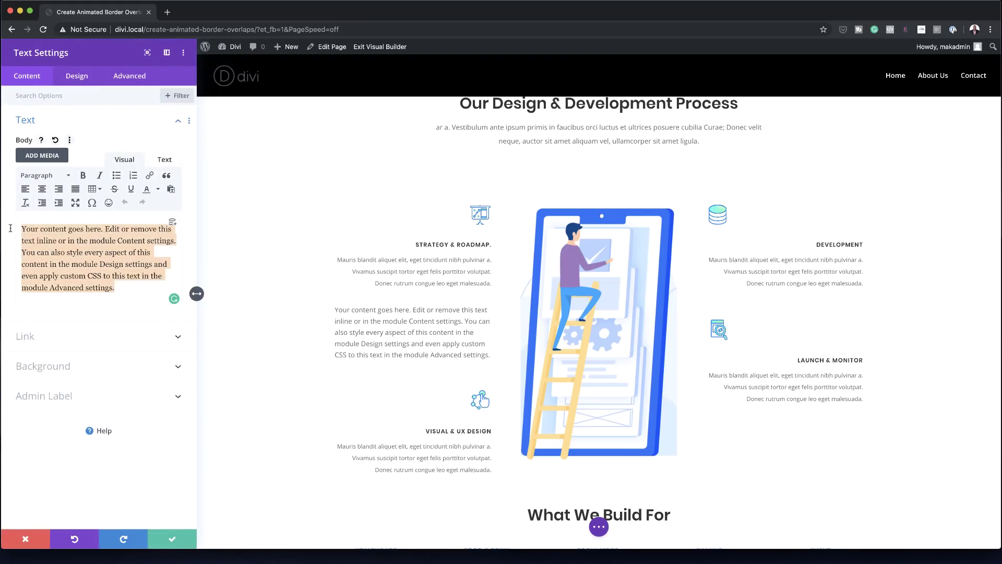
key(BackSpace)
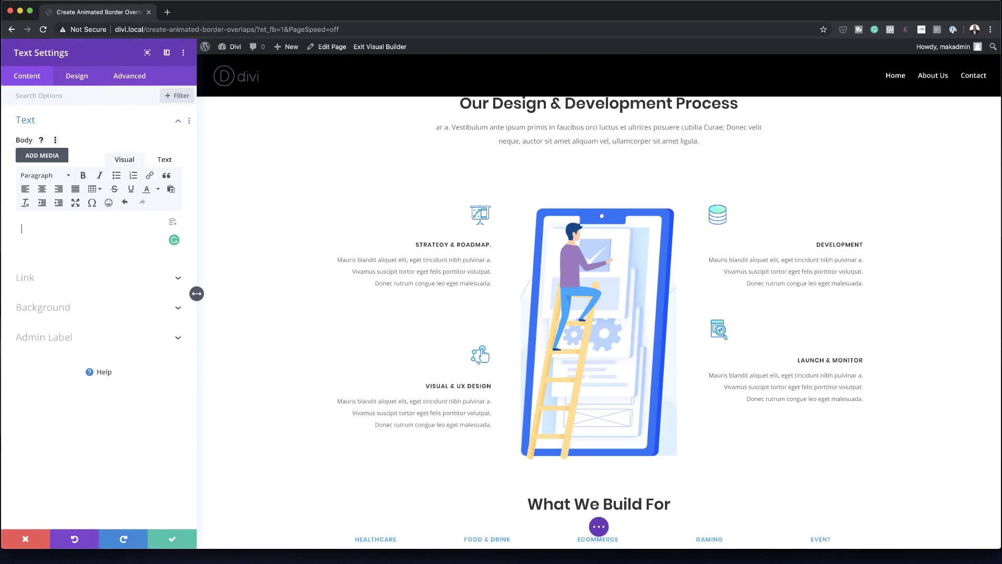
- Give the empty text module margins of -230px top, 80px left, 100px right and 120px top and bottom padding
click(76, 78)
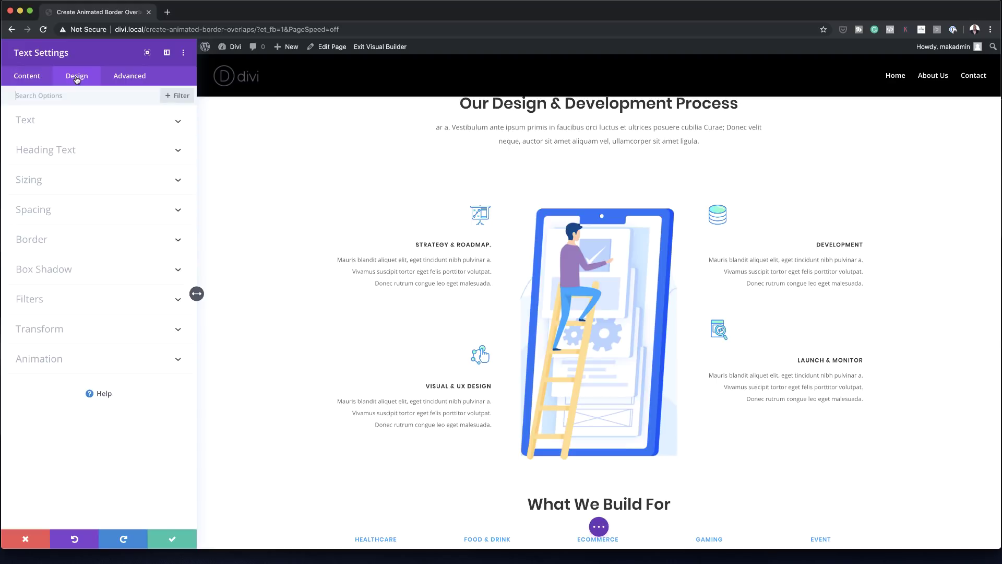
click(68, 207)
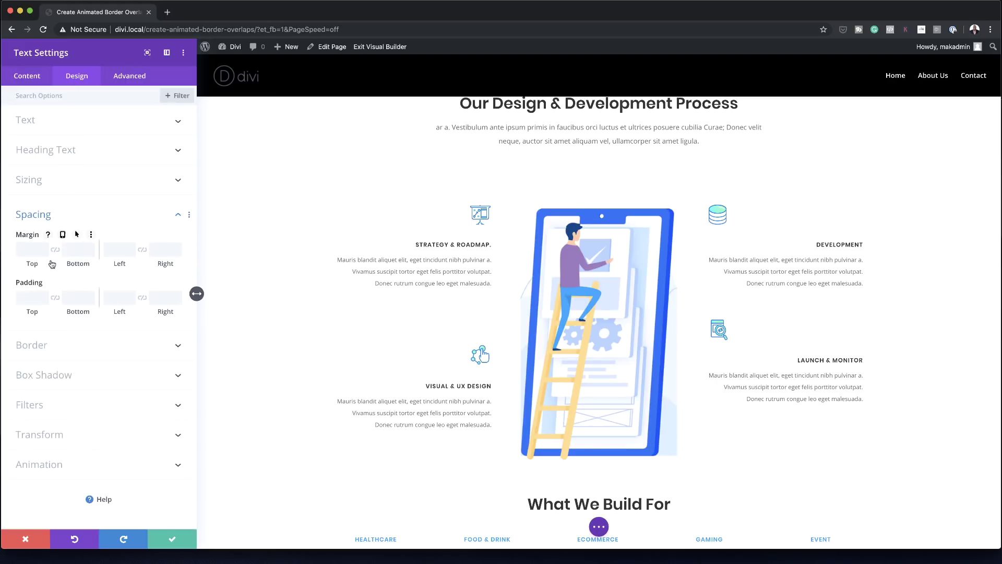
click(21, 253)
text(-230px)
click(122, 251)
text(80)
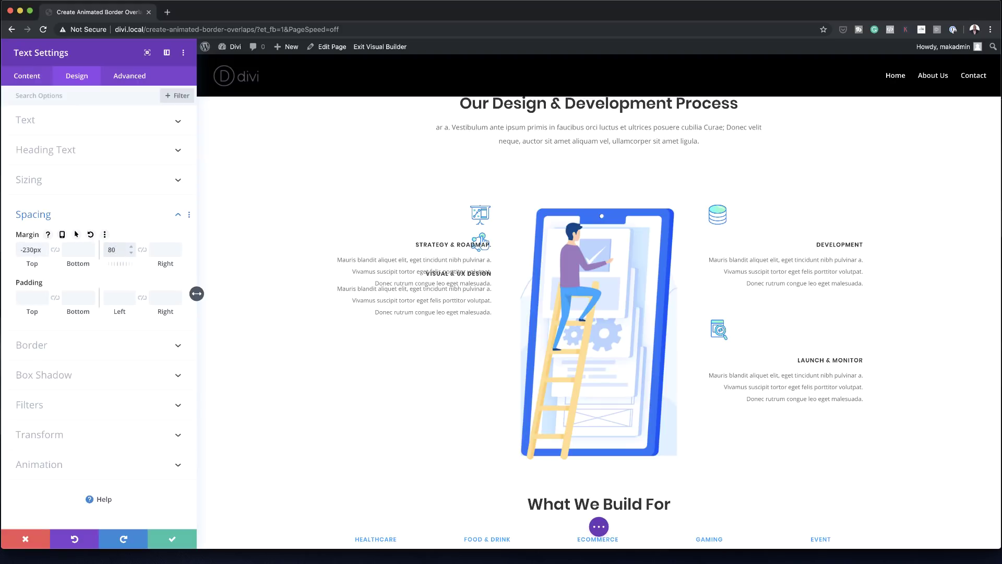
text(px)
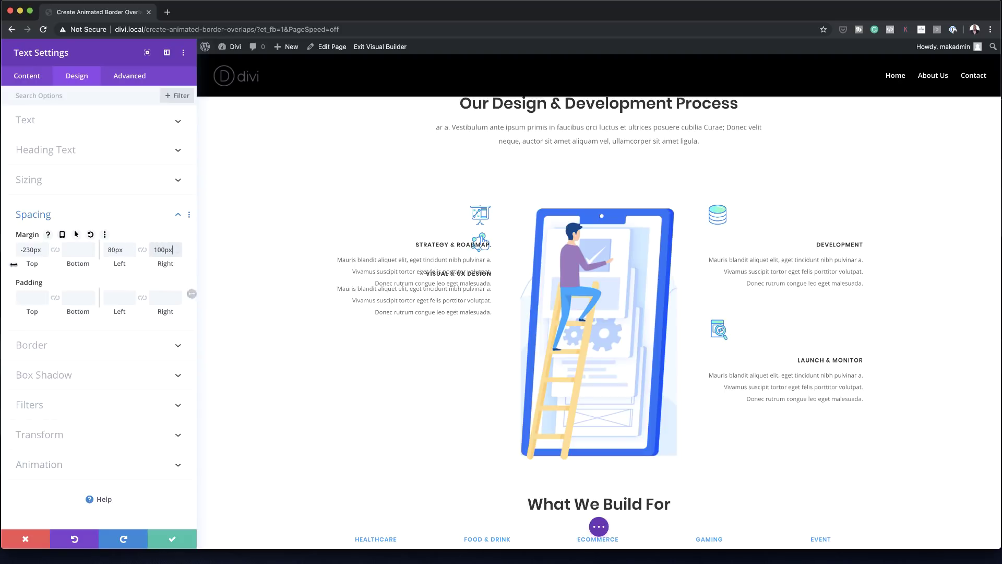
click(31, 298)
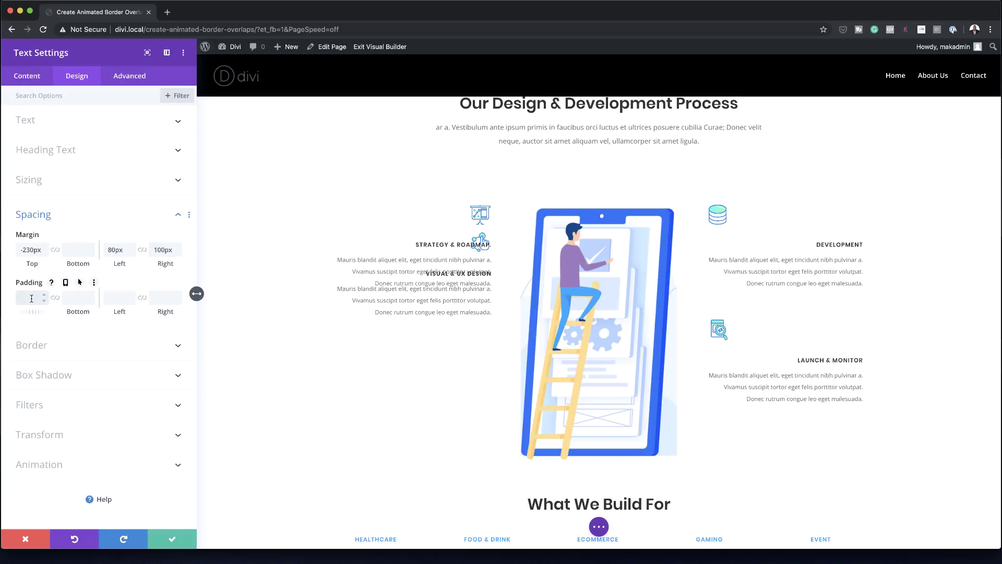
text(120px)
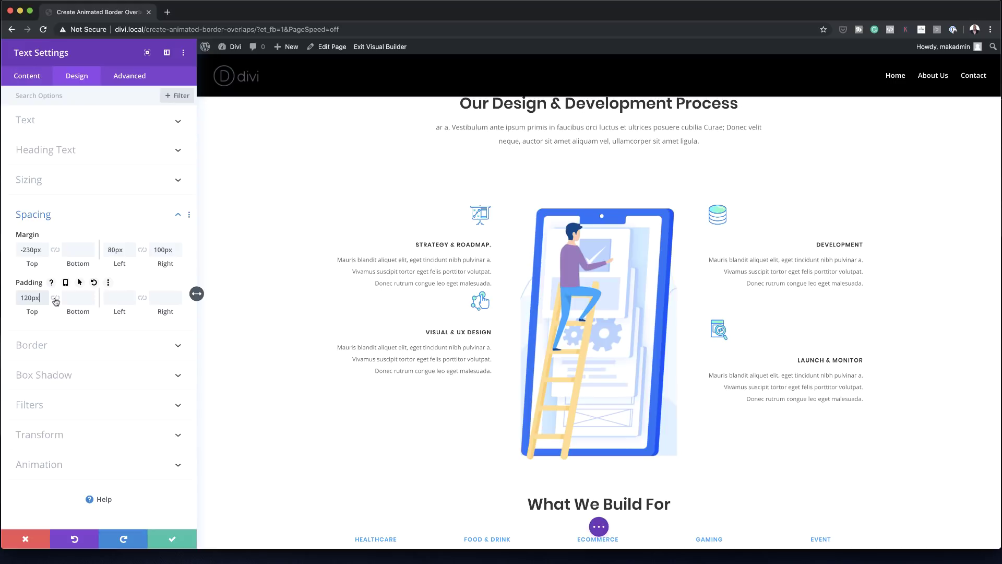
click(55, 298)
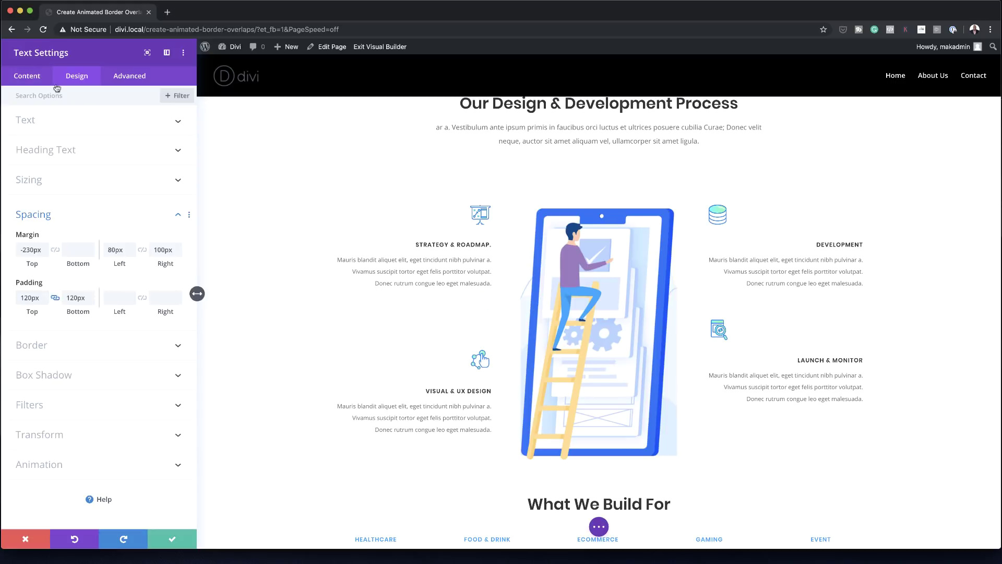
- Give the text module a 13px light cyan #bcf5f3 double border with 30px rounded corners
click(60, 356)
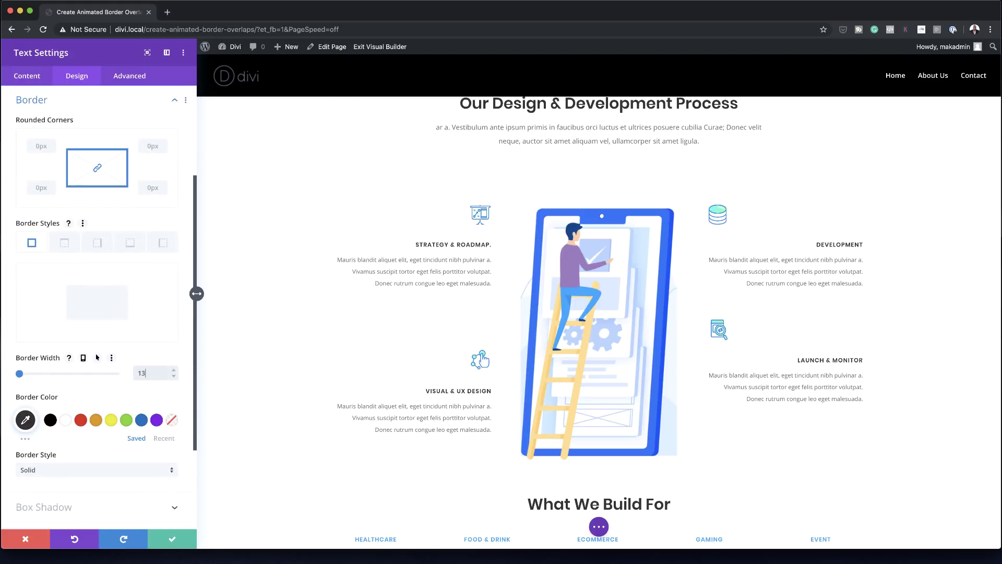
key(Return)
click(25, 421)
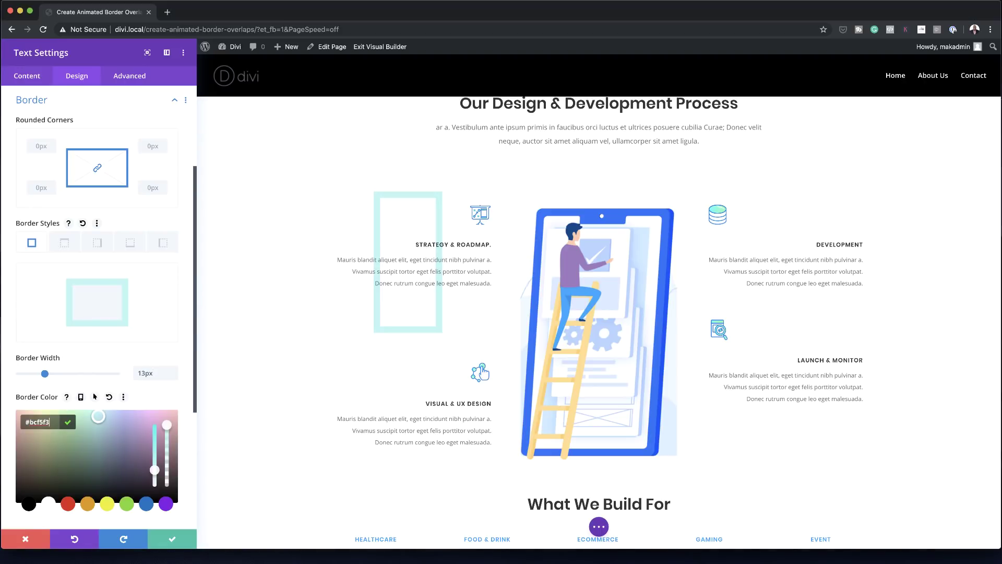
scroll(119, 415, down, 4)
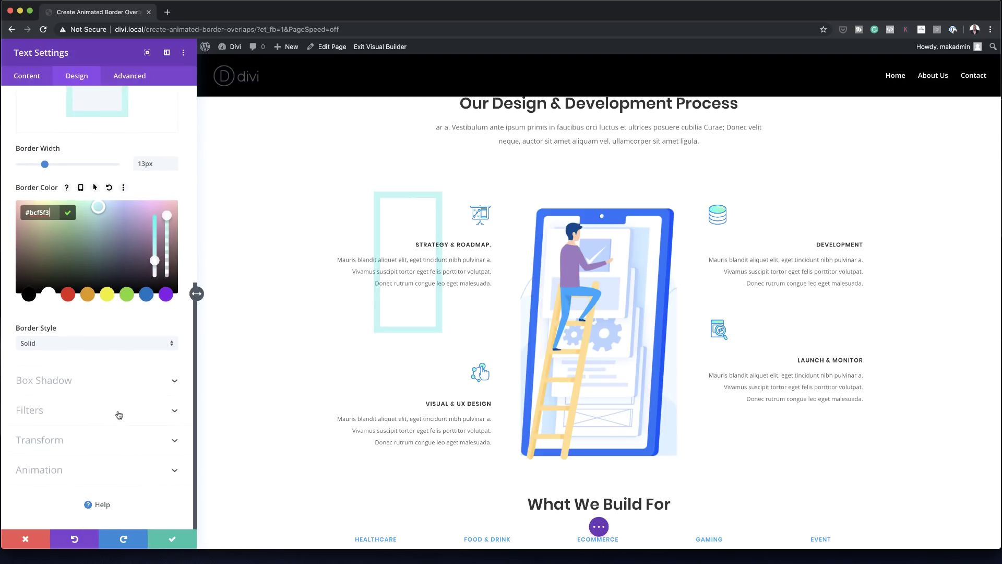
click(74, 343)
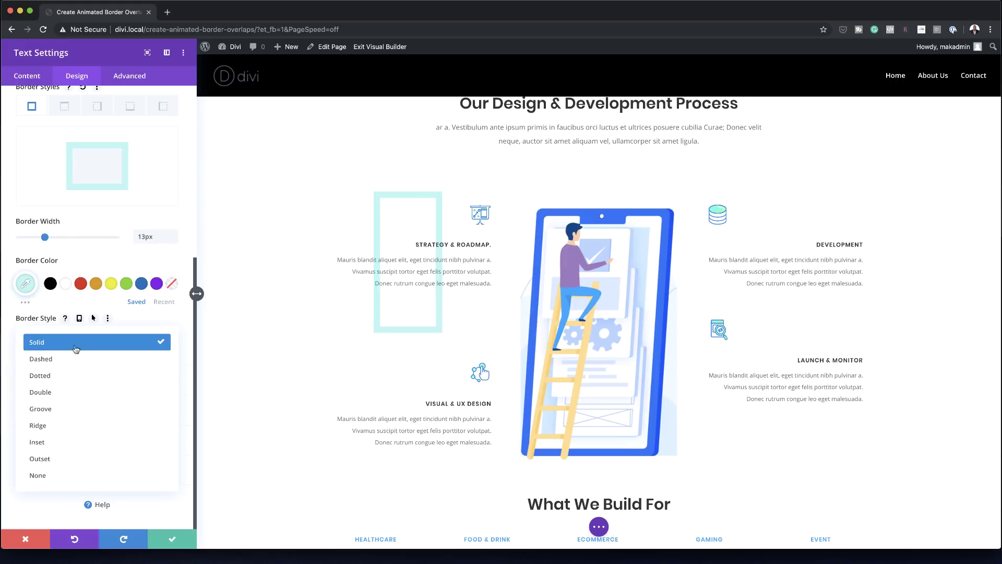
click(84, 392)
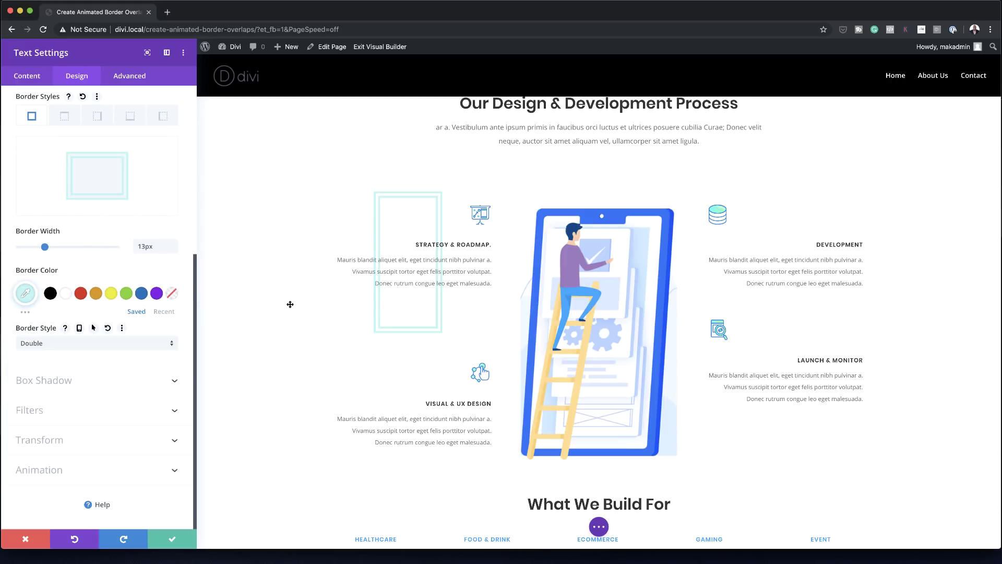
scroll(159, 253, up, 5)
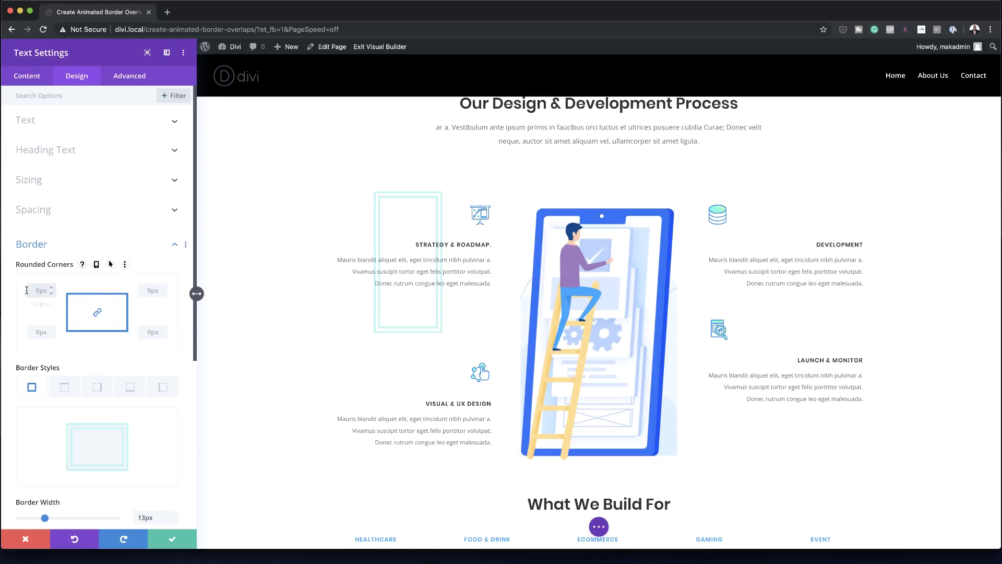
text(30)
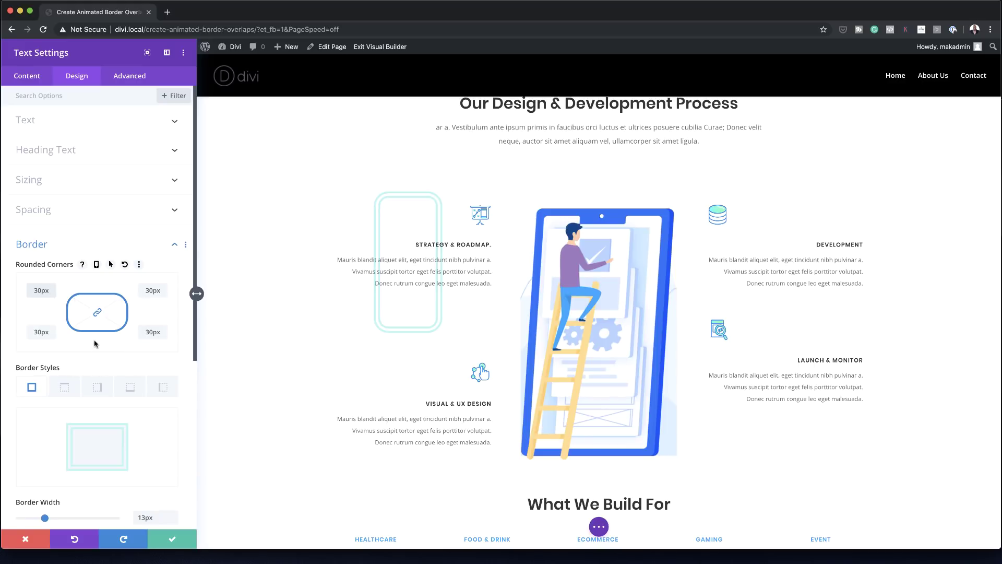
click(34, 209)
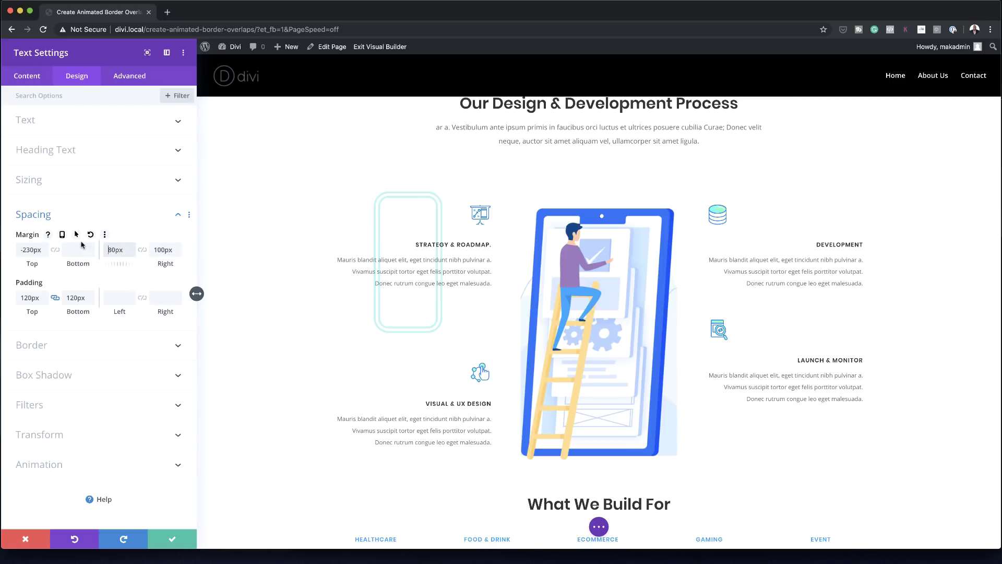
- Change the frame's left margin to -80px and give it a Fold animation coming from the Right
text(-)
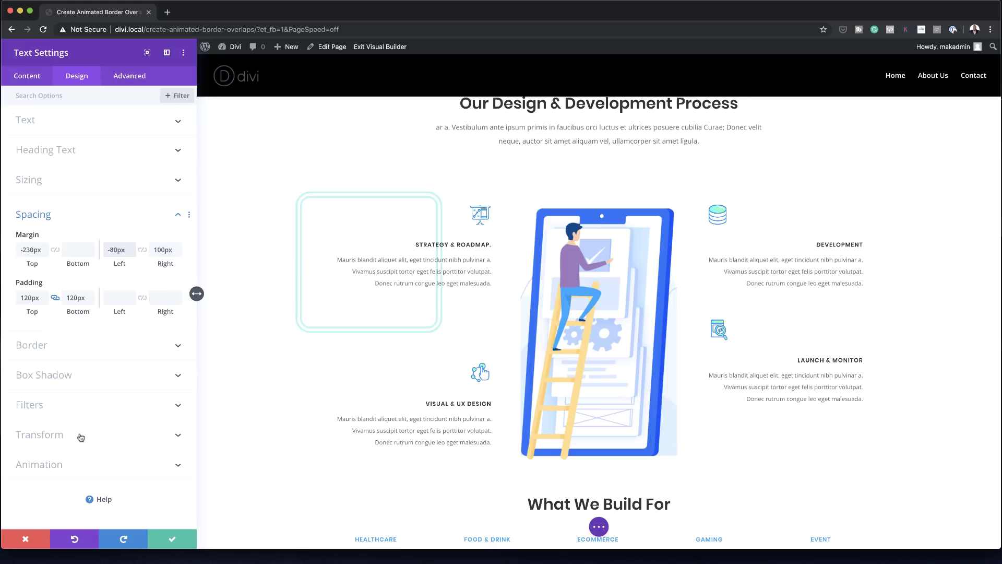
click(67, 467)
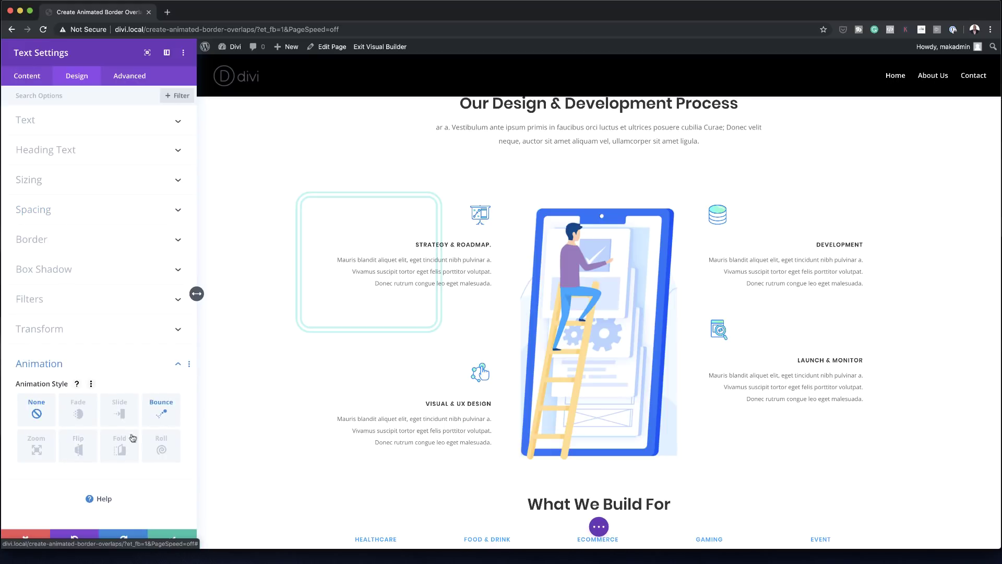
click(122, 451)
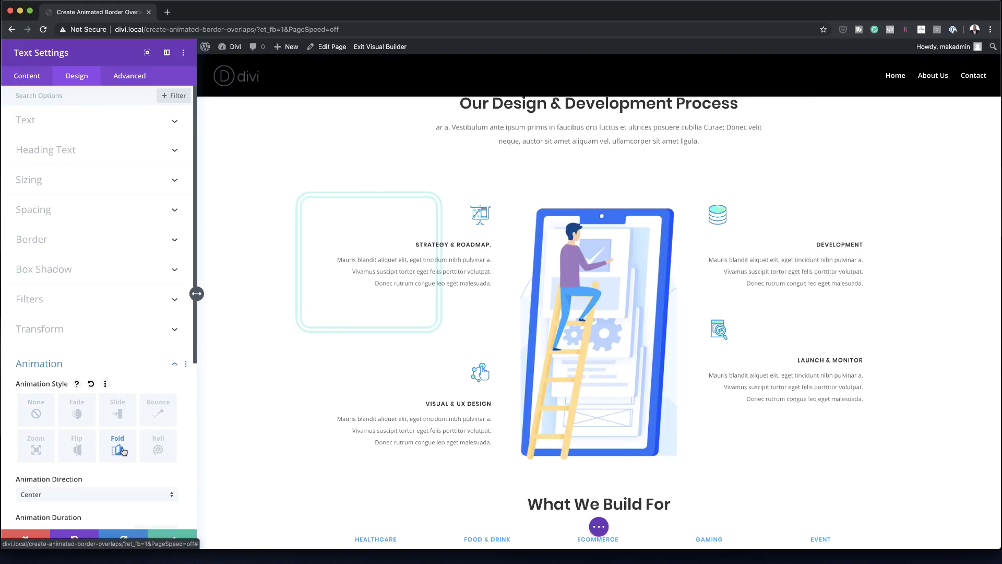
scroll(122, 450, down, 3)
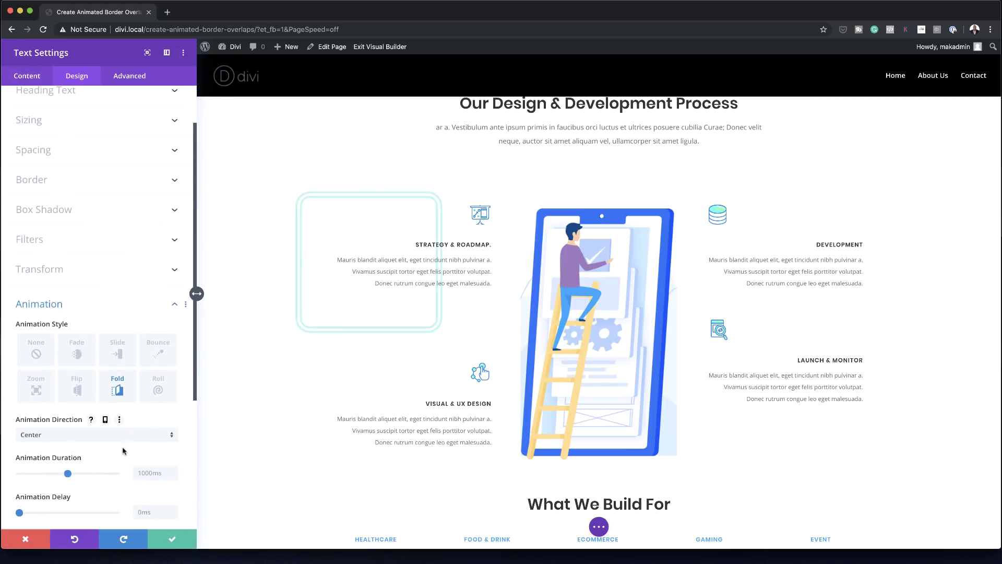
click(117, 436)
click(113, 434)
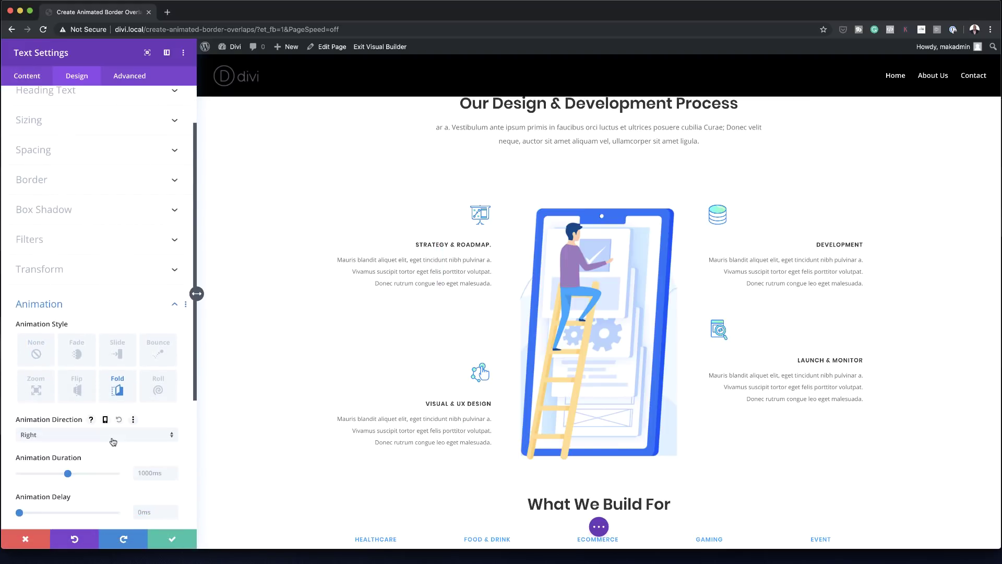
scroll(113, 441, down, 5)
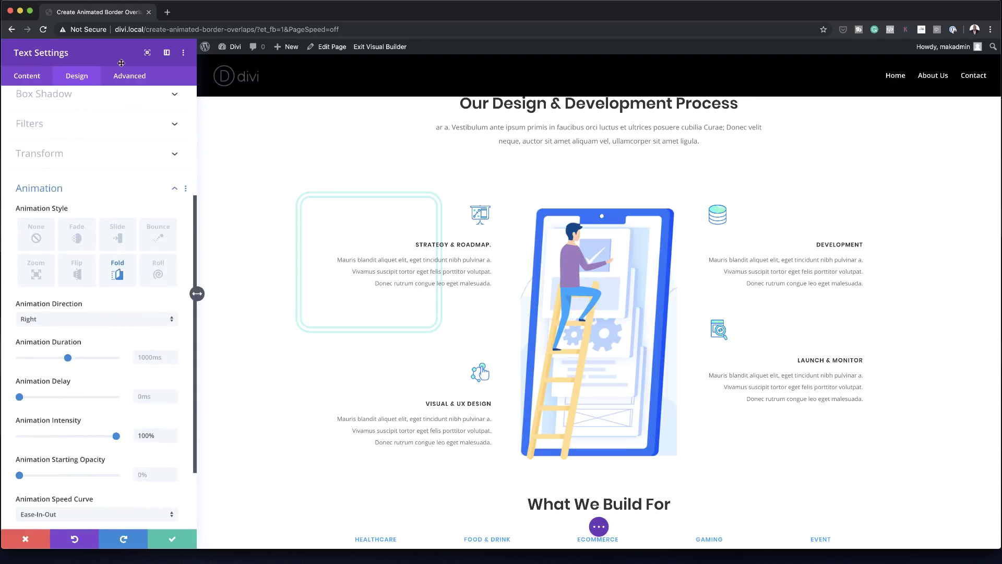
click(133, 77)
- Set the frame's Z Index to -1 under Visibility and save the module
click(70, 180)
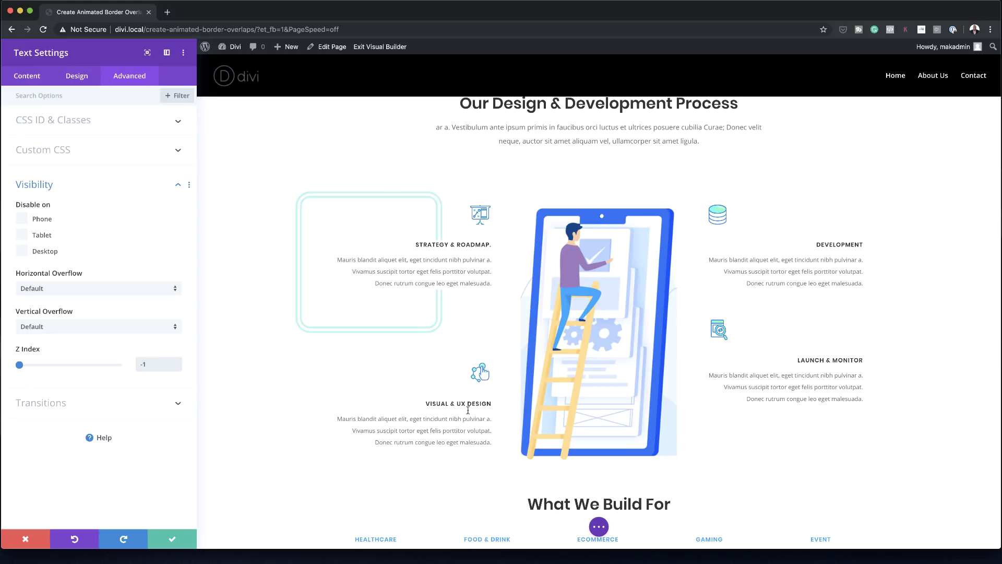
click(168, 539)
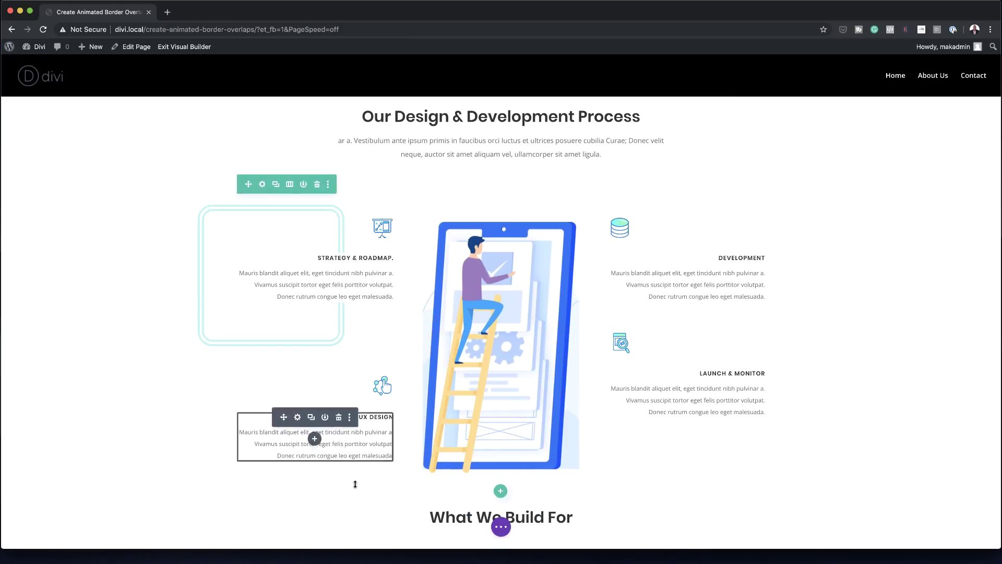
- In Wireframe View, duplicate the cyan frame module and move the copy beside the Visual & UX Design text
mouse_move(355, 484)
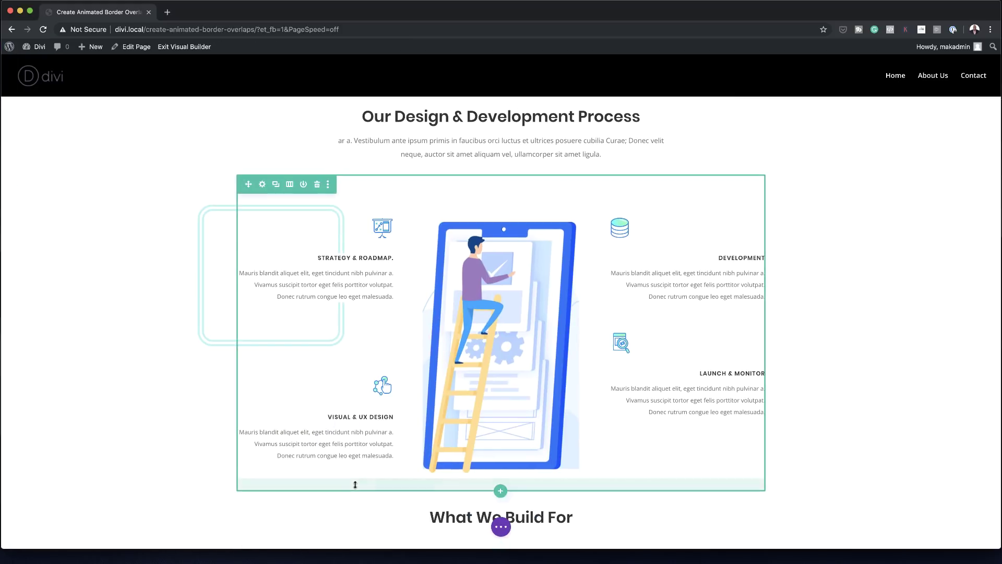
click(500, 530)
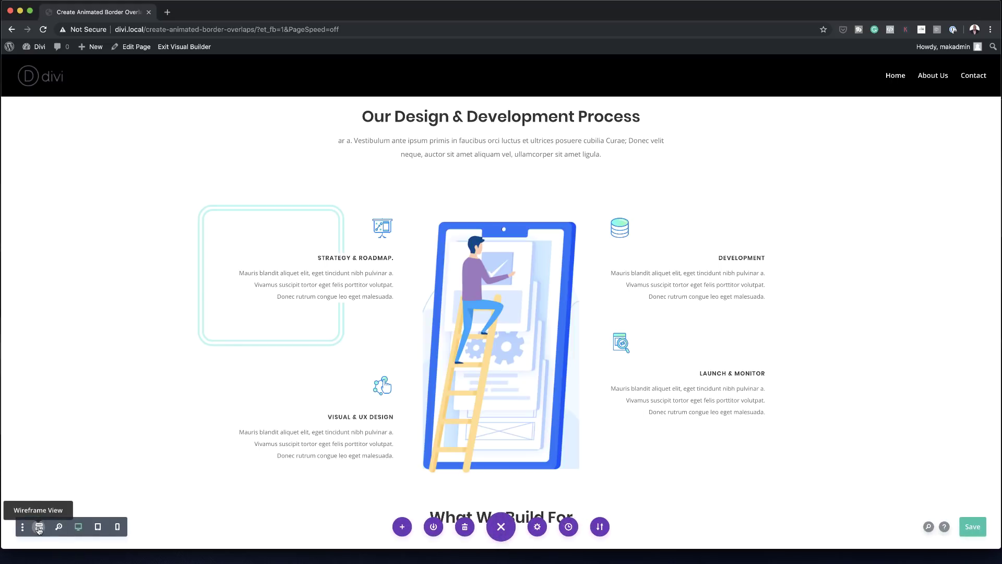
click(39, 527)
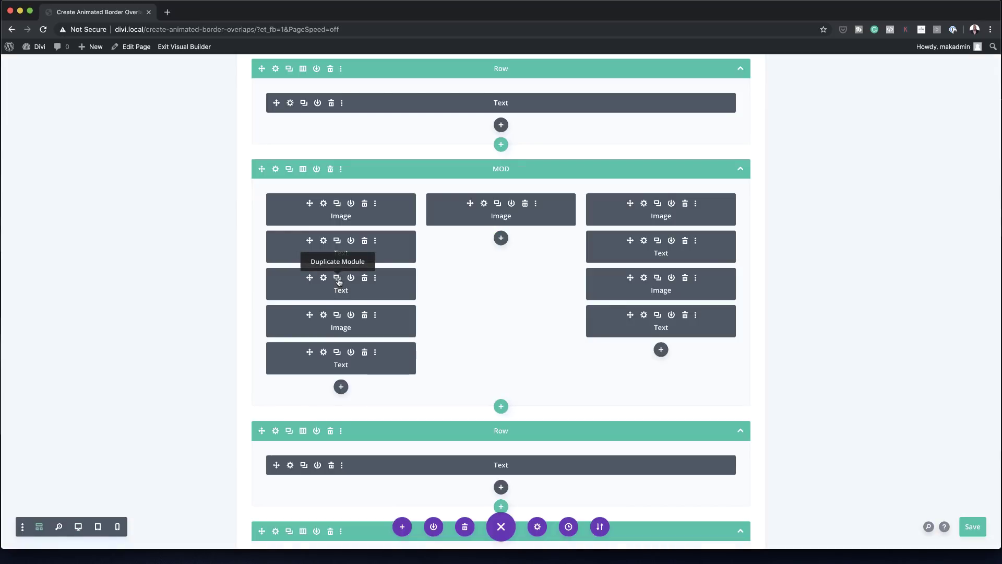
click(338, 278)
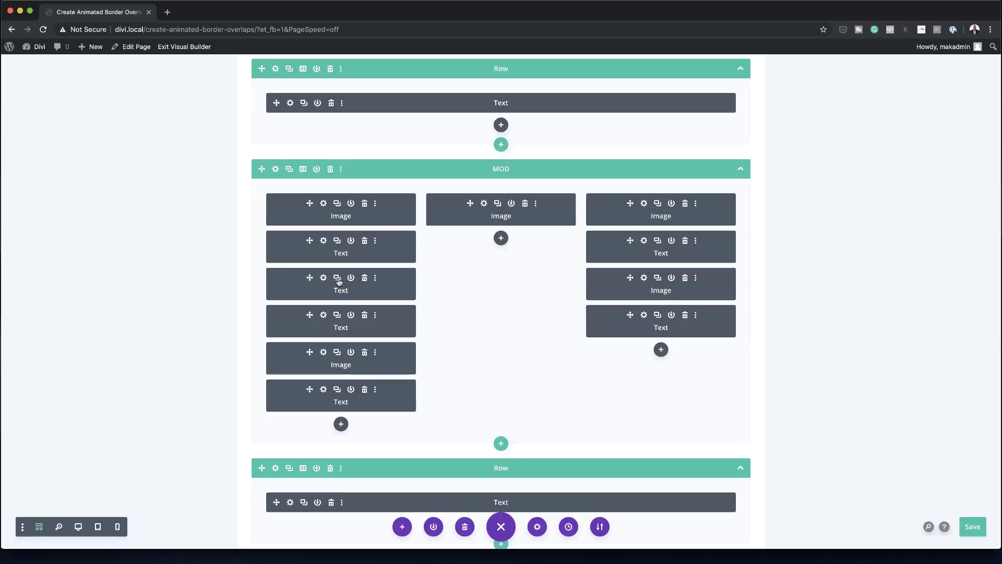
drag(309, 398, 314, 407)
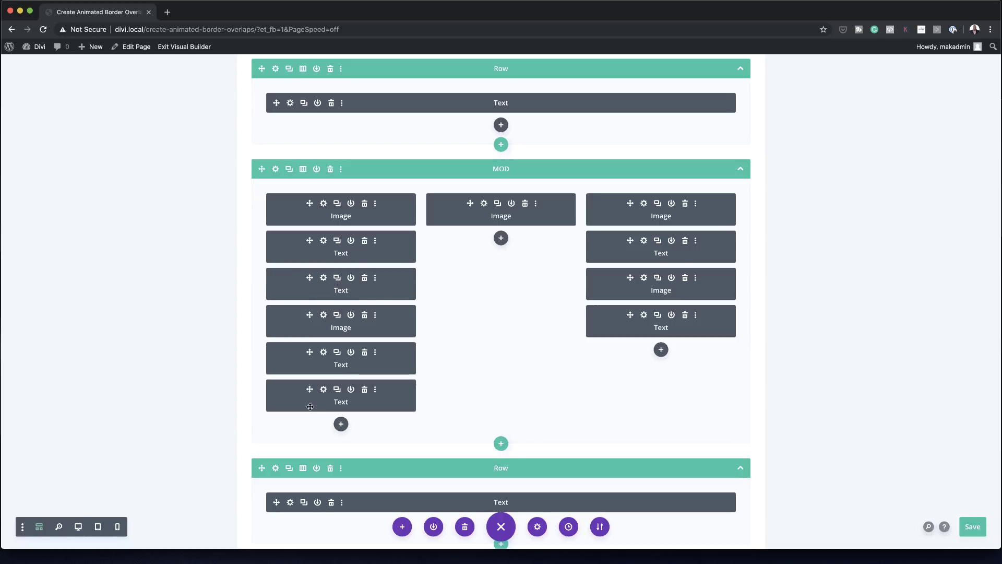
click(78, 528)
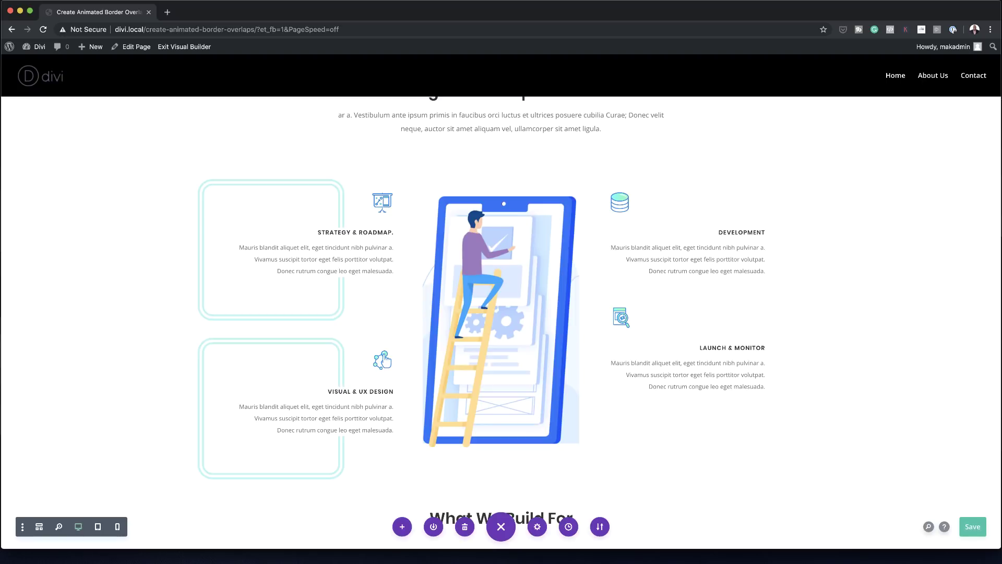
- Exit the Visual Builder and scroll the live page to watch the cyan frame animations
click(181, 48)
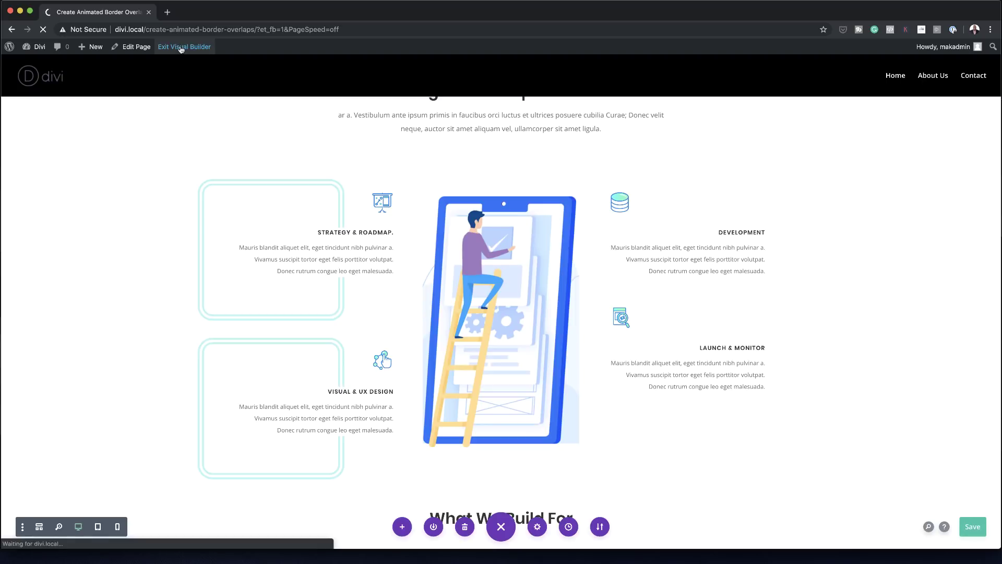
scroll(146, 347, down, 3)
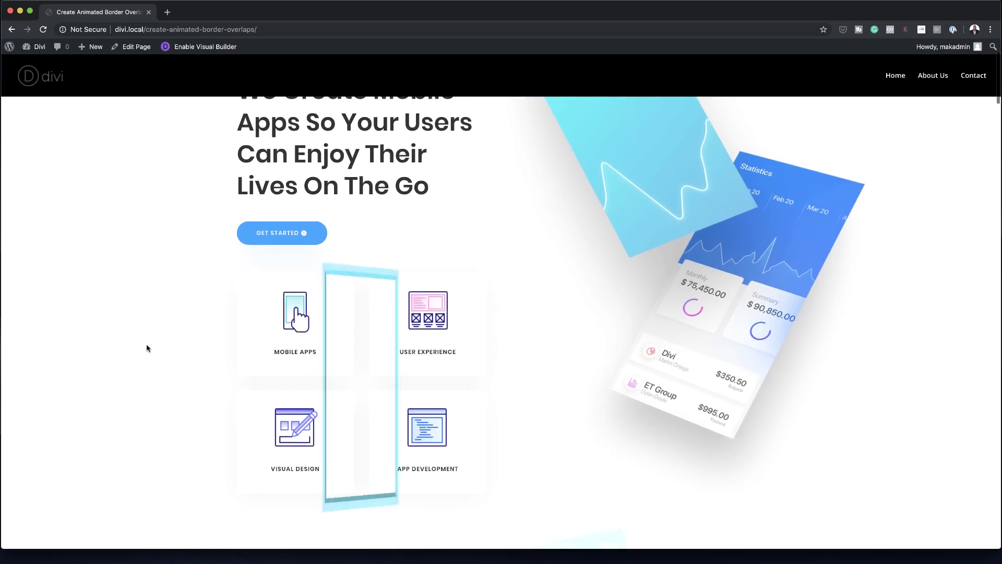
scroll(146, 348, down, 1)
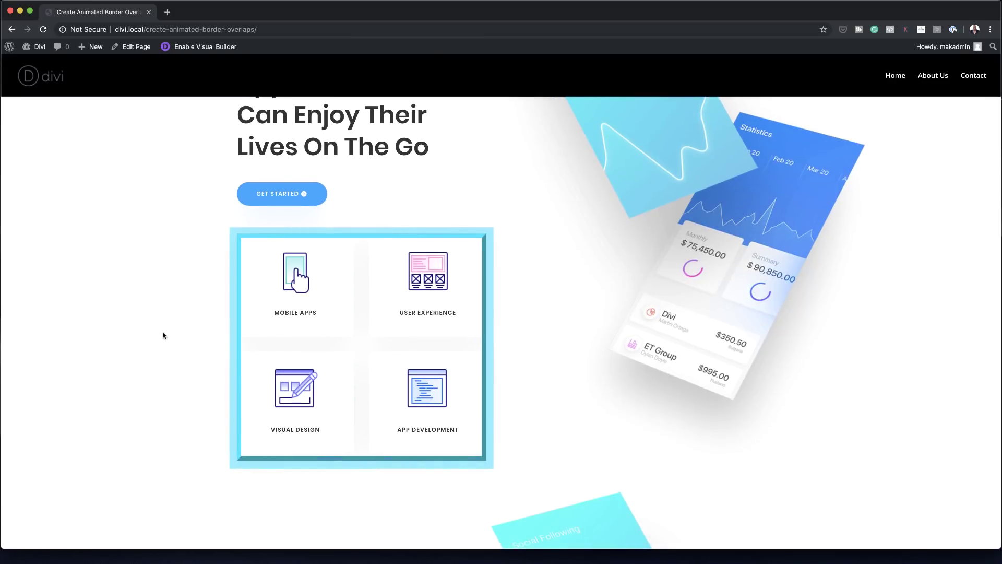
scroll(163, 335, down, 12)
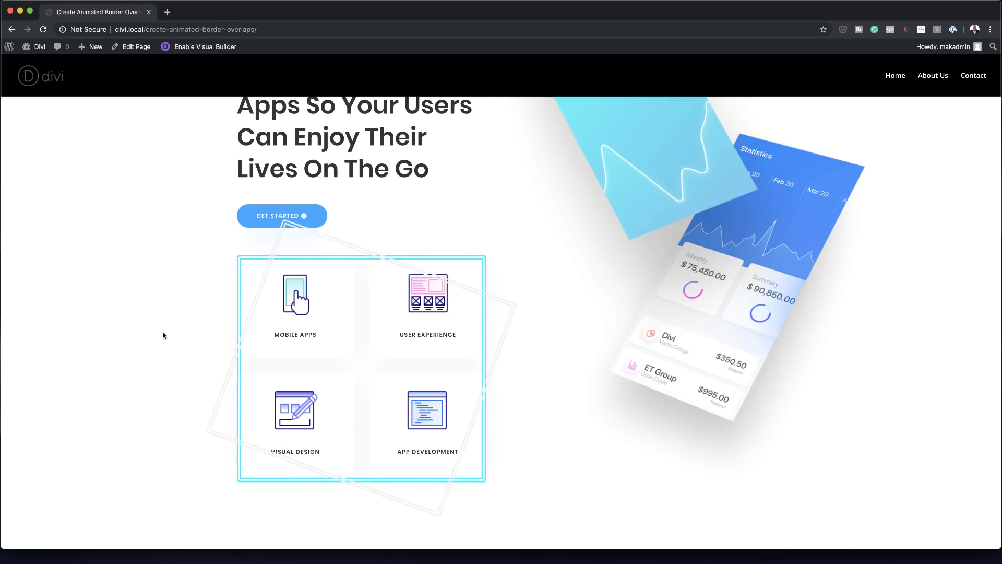
scroll(163, 335, down, 15)
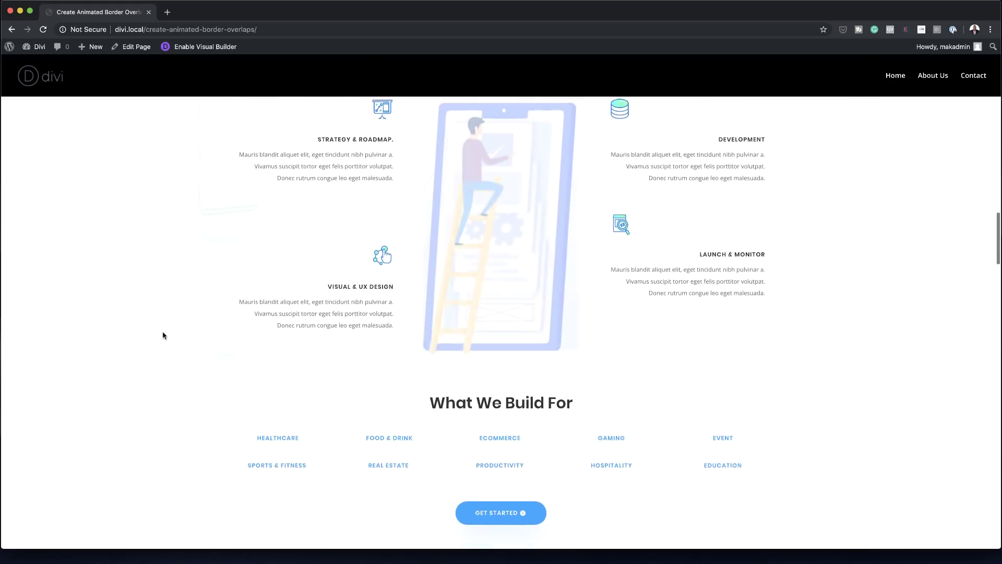
scroll(163, 335, up, 5)
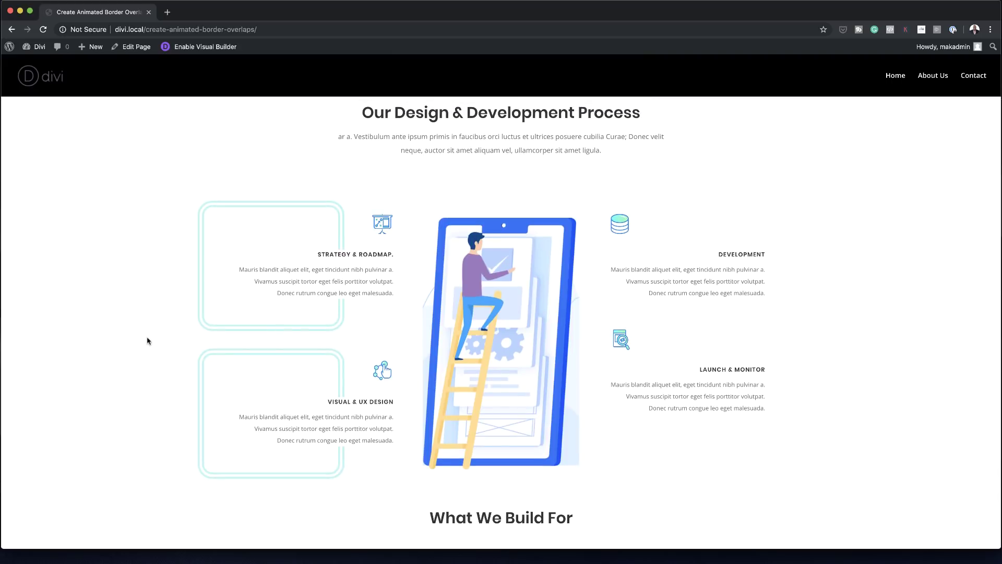